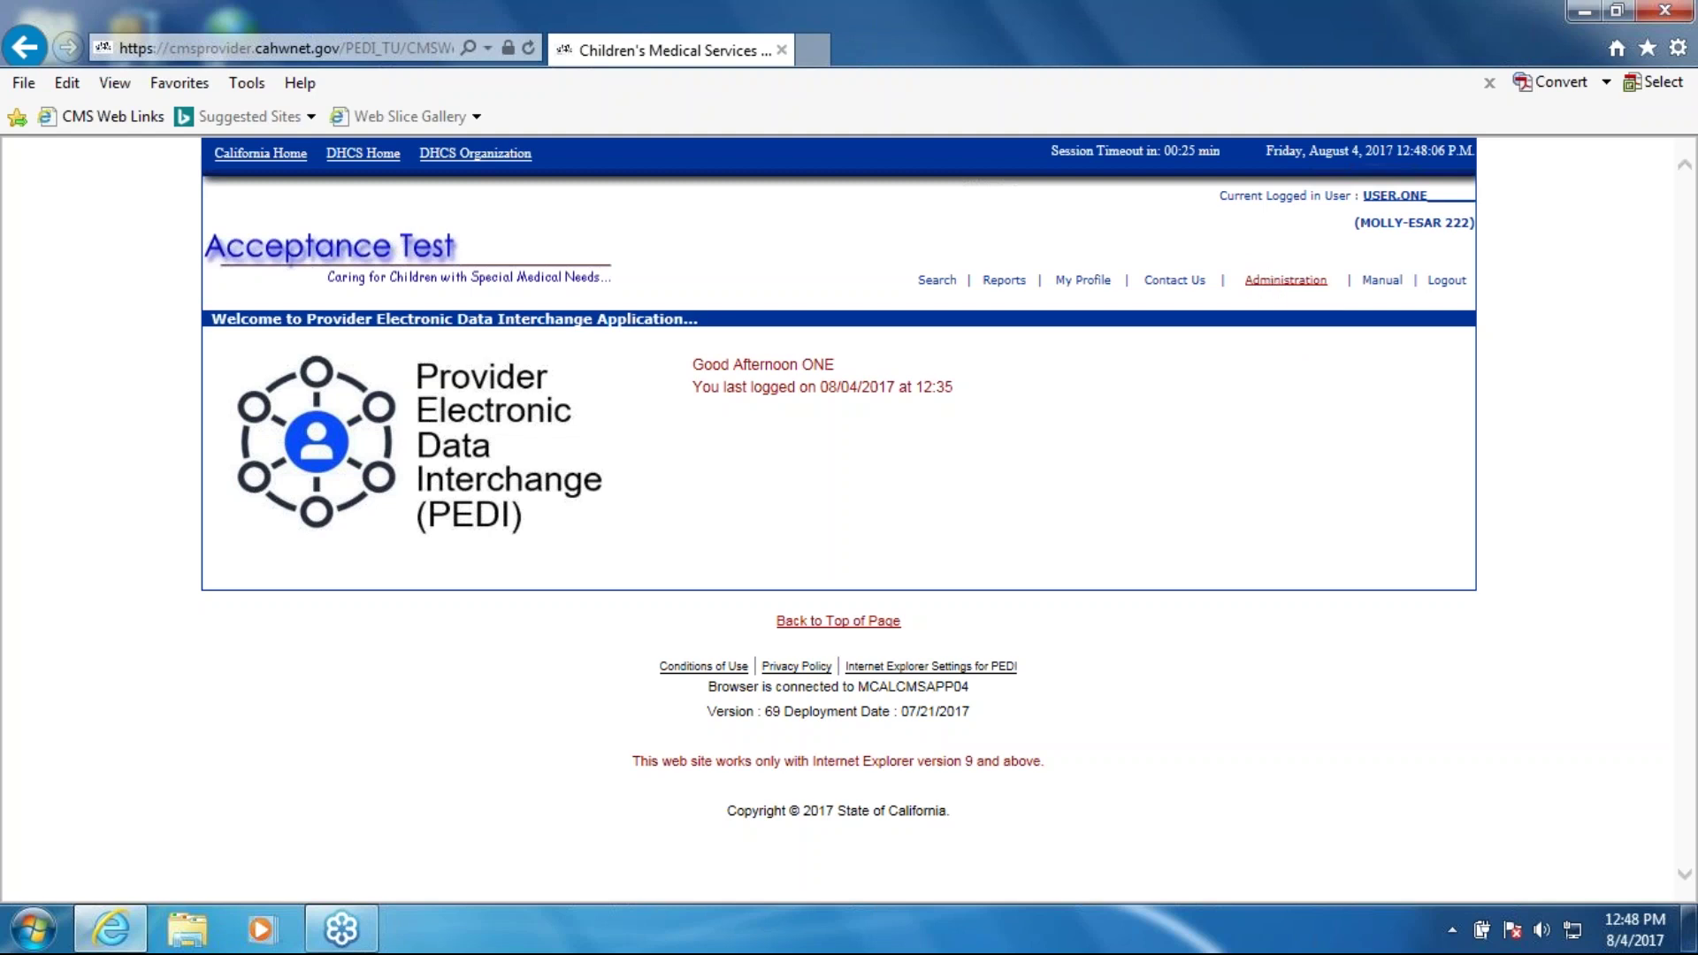
Step: Open Domain Management and review the domain, liaison and trading partner details
mouse_move(1393, 279)
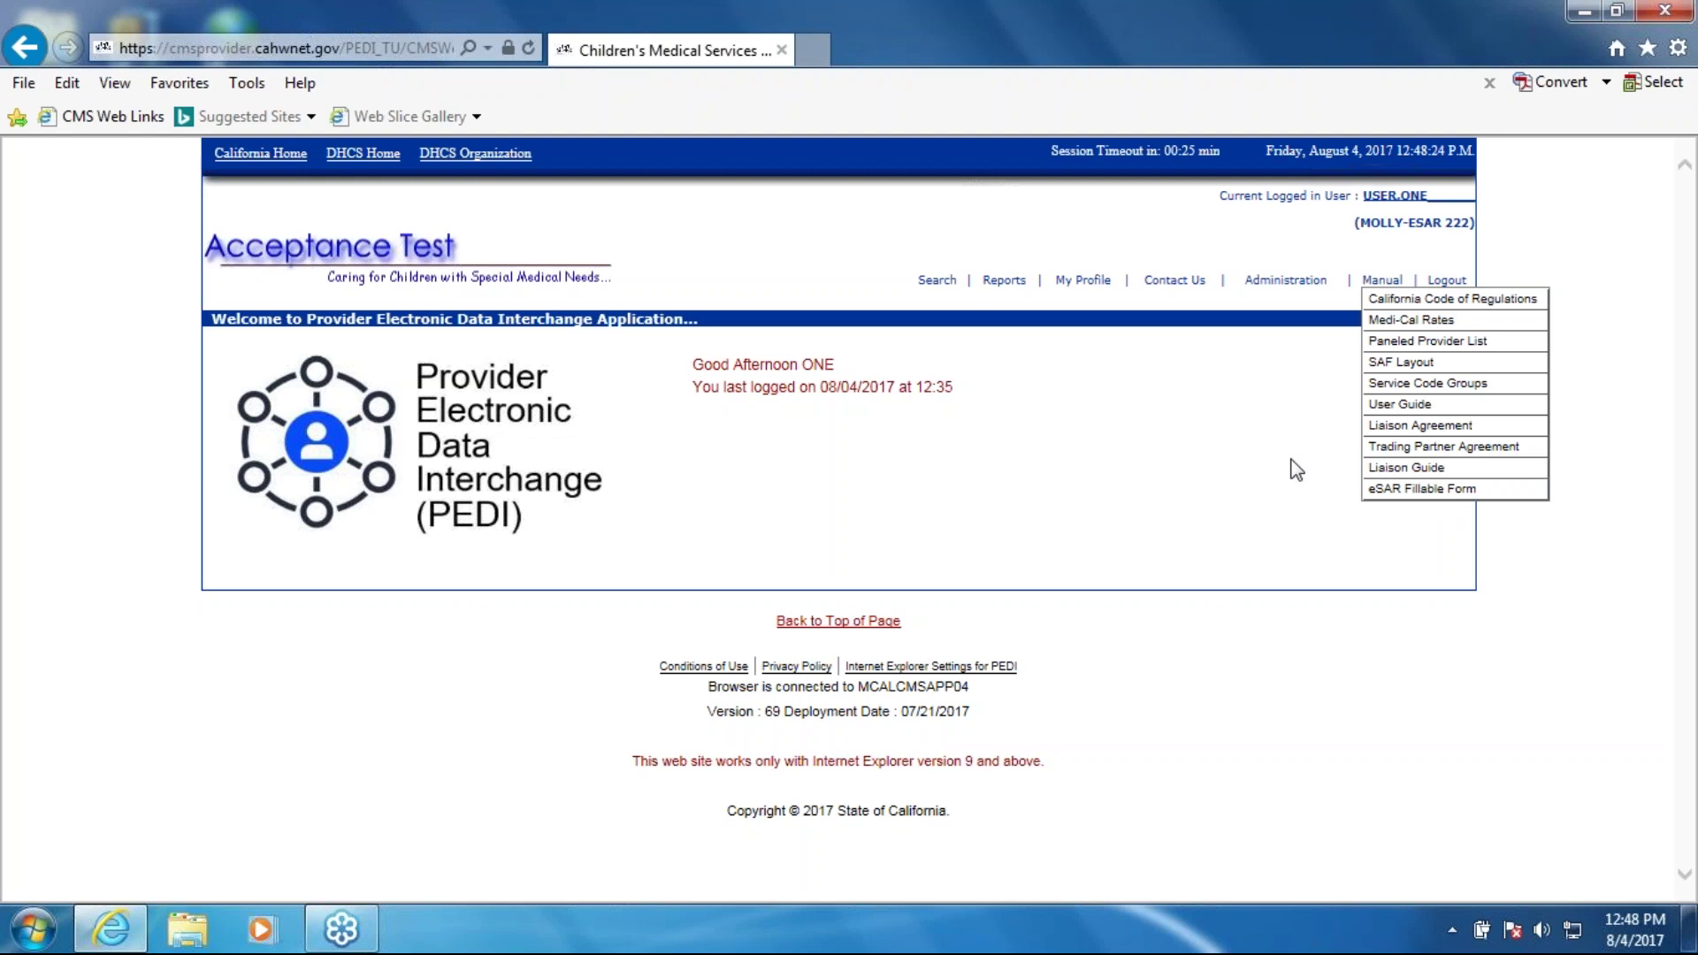
left_click(1288, 281)
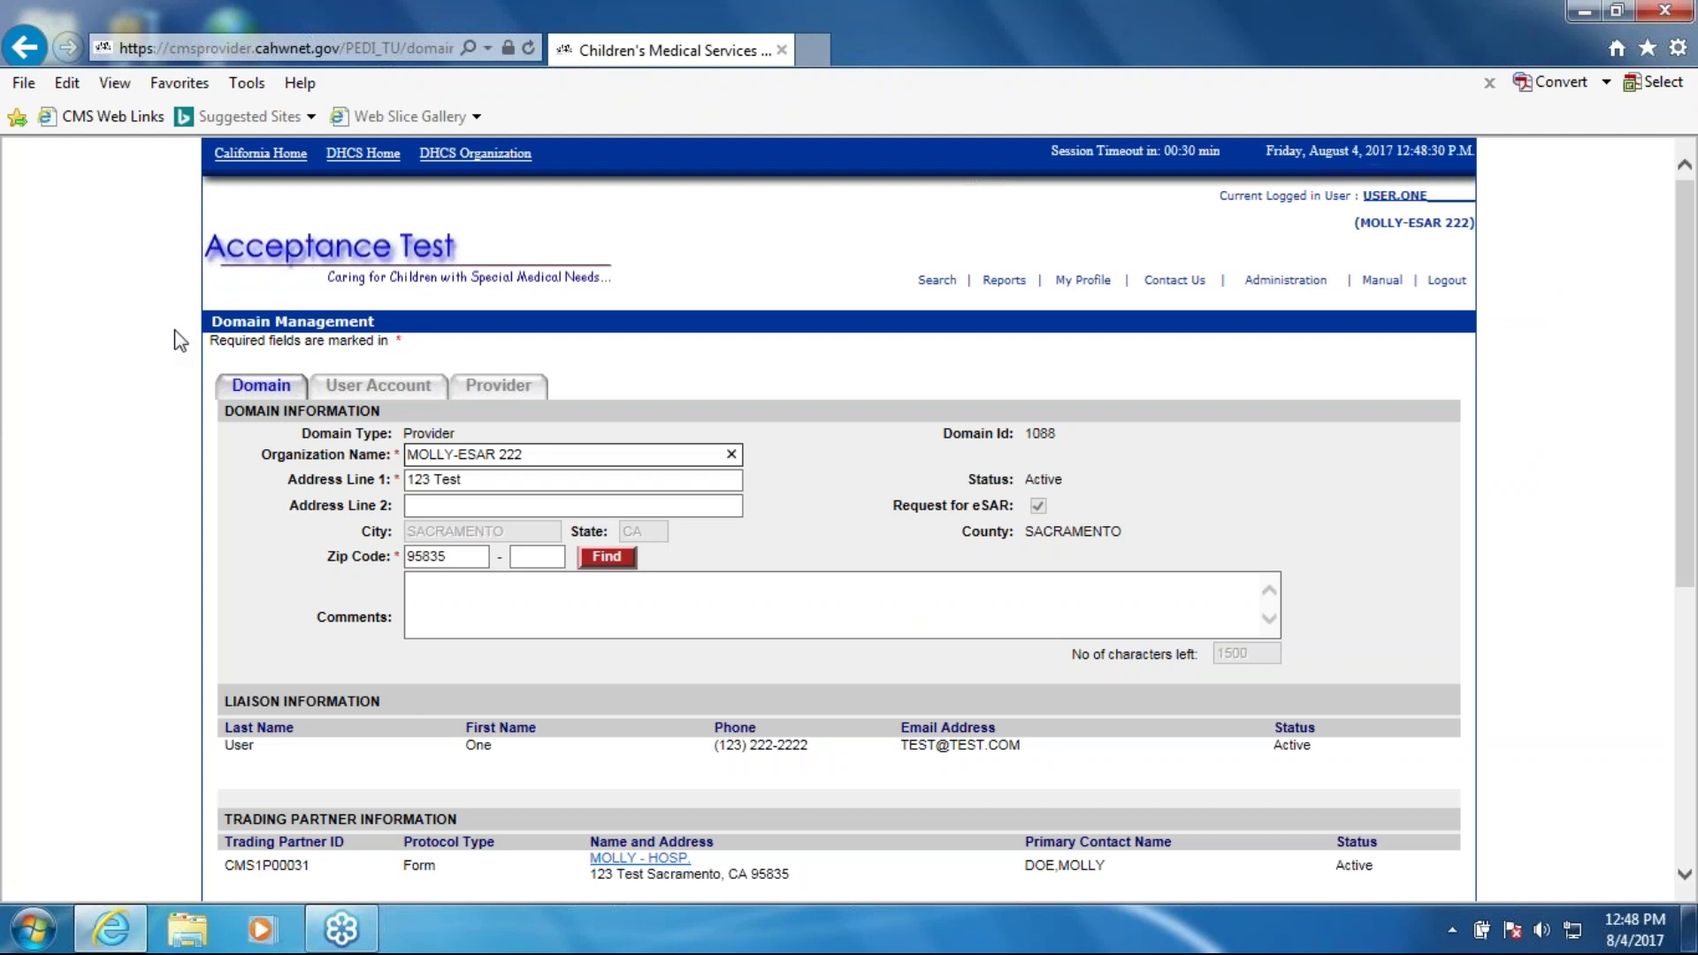
left_click(1611, 523)
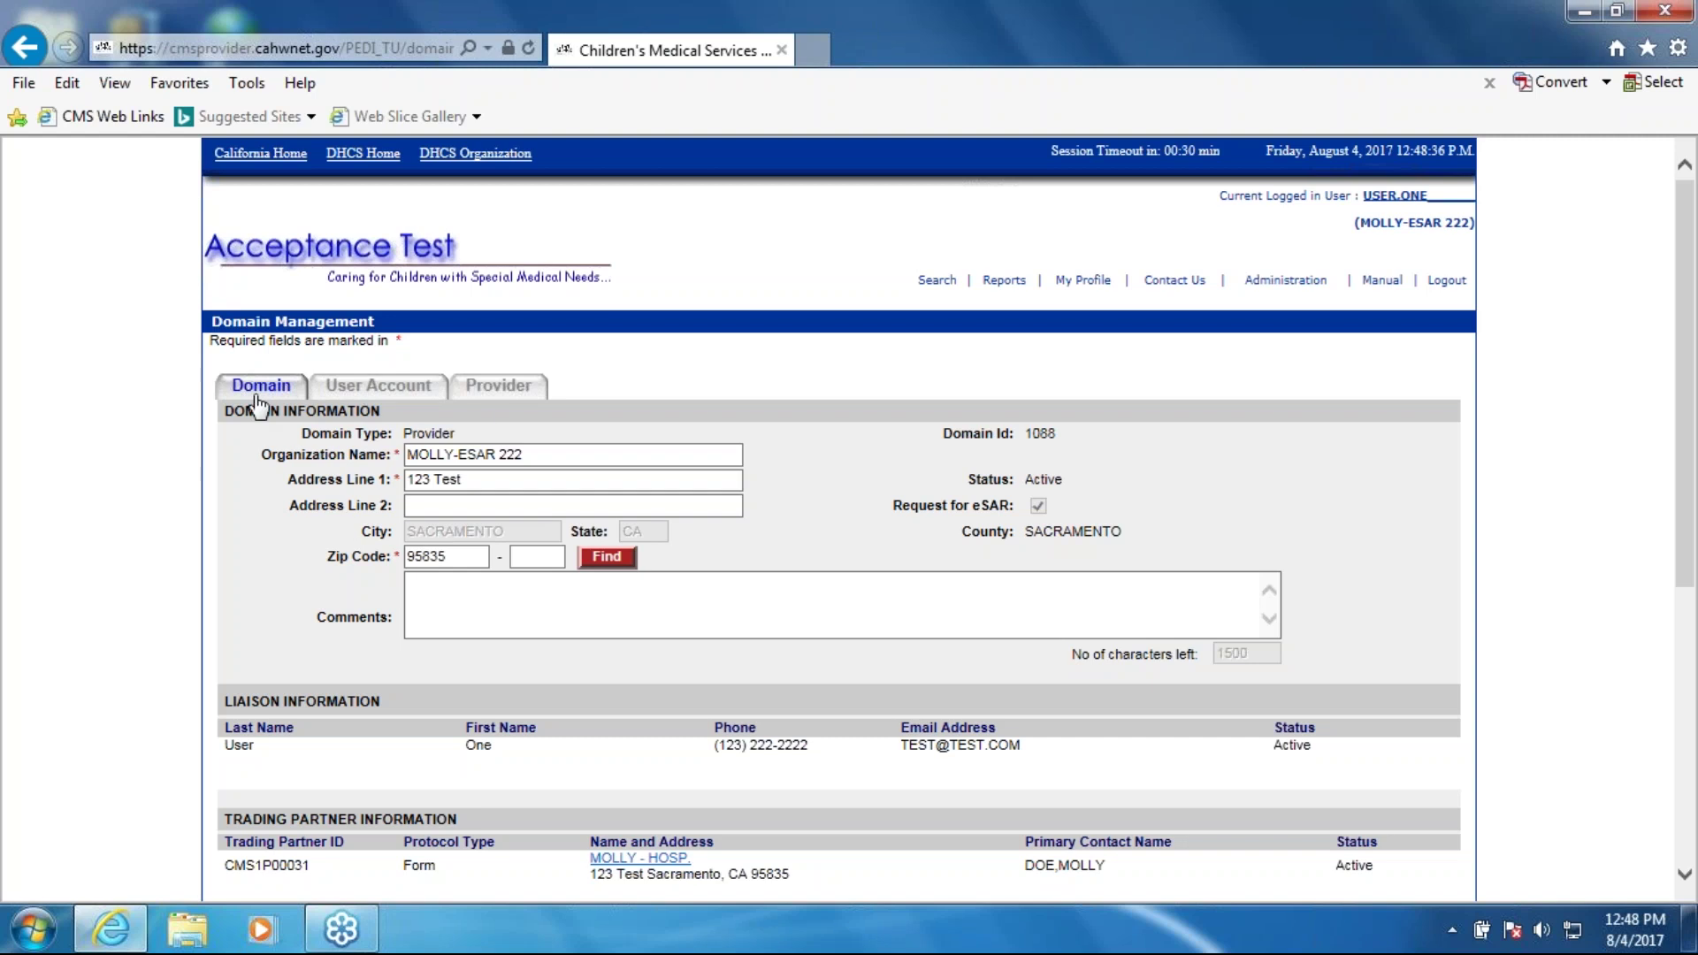
scroll(821, 897, "down", 3)
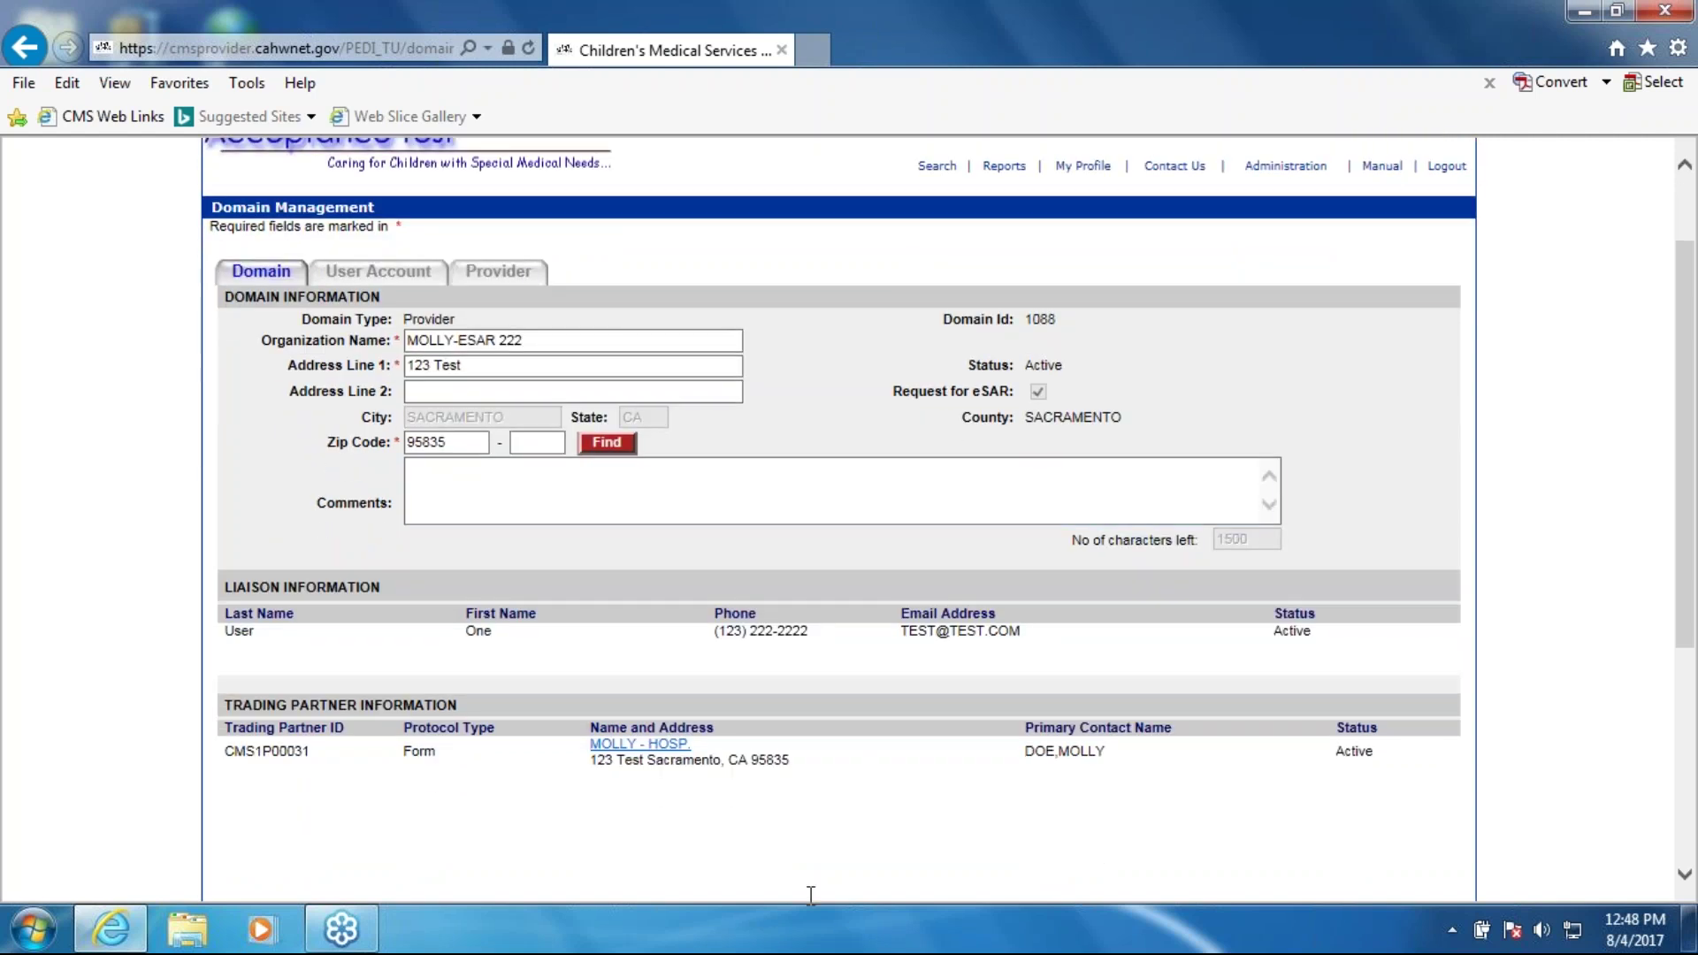
scroll(821, 897, "down", 3)
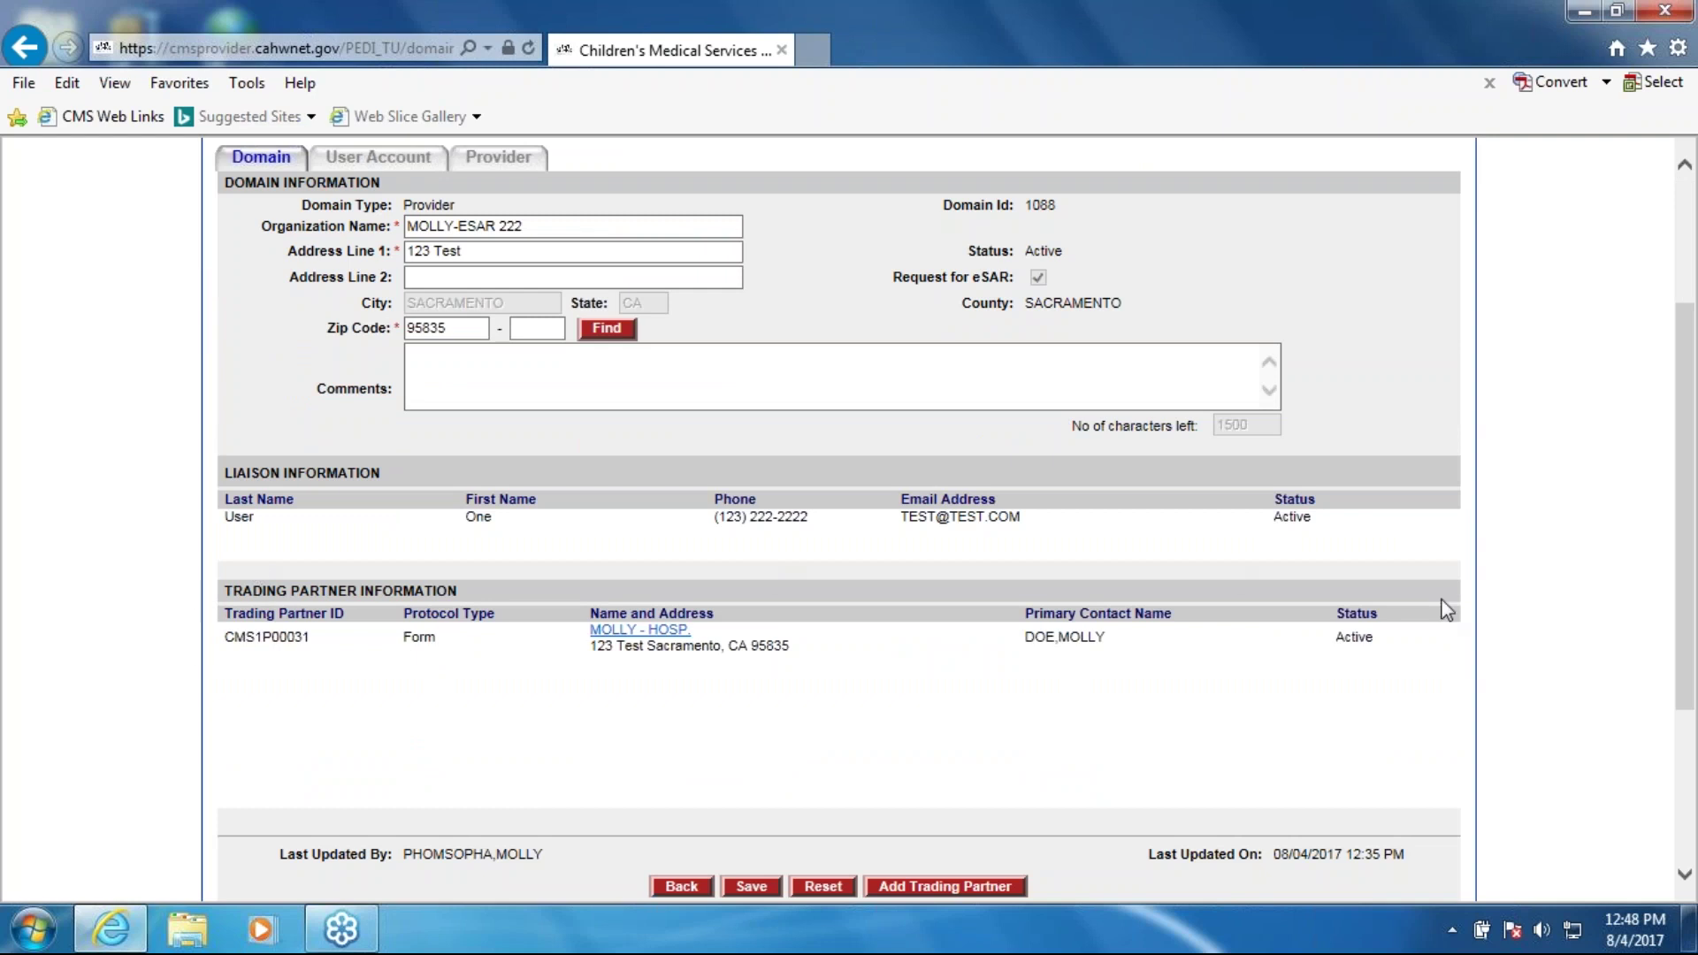
scroll(822, 788, "up", 3)
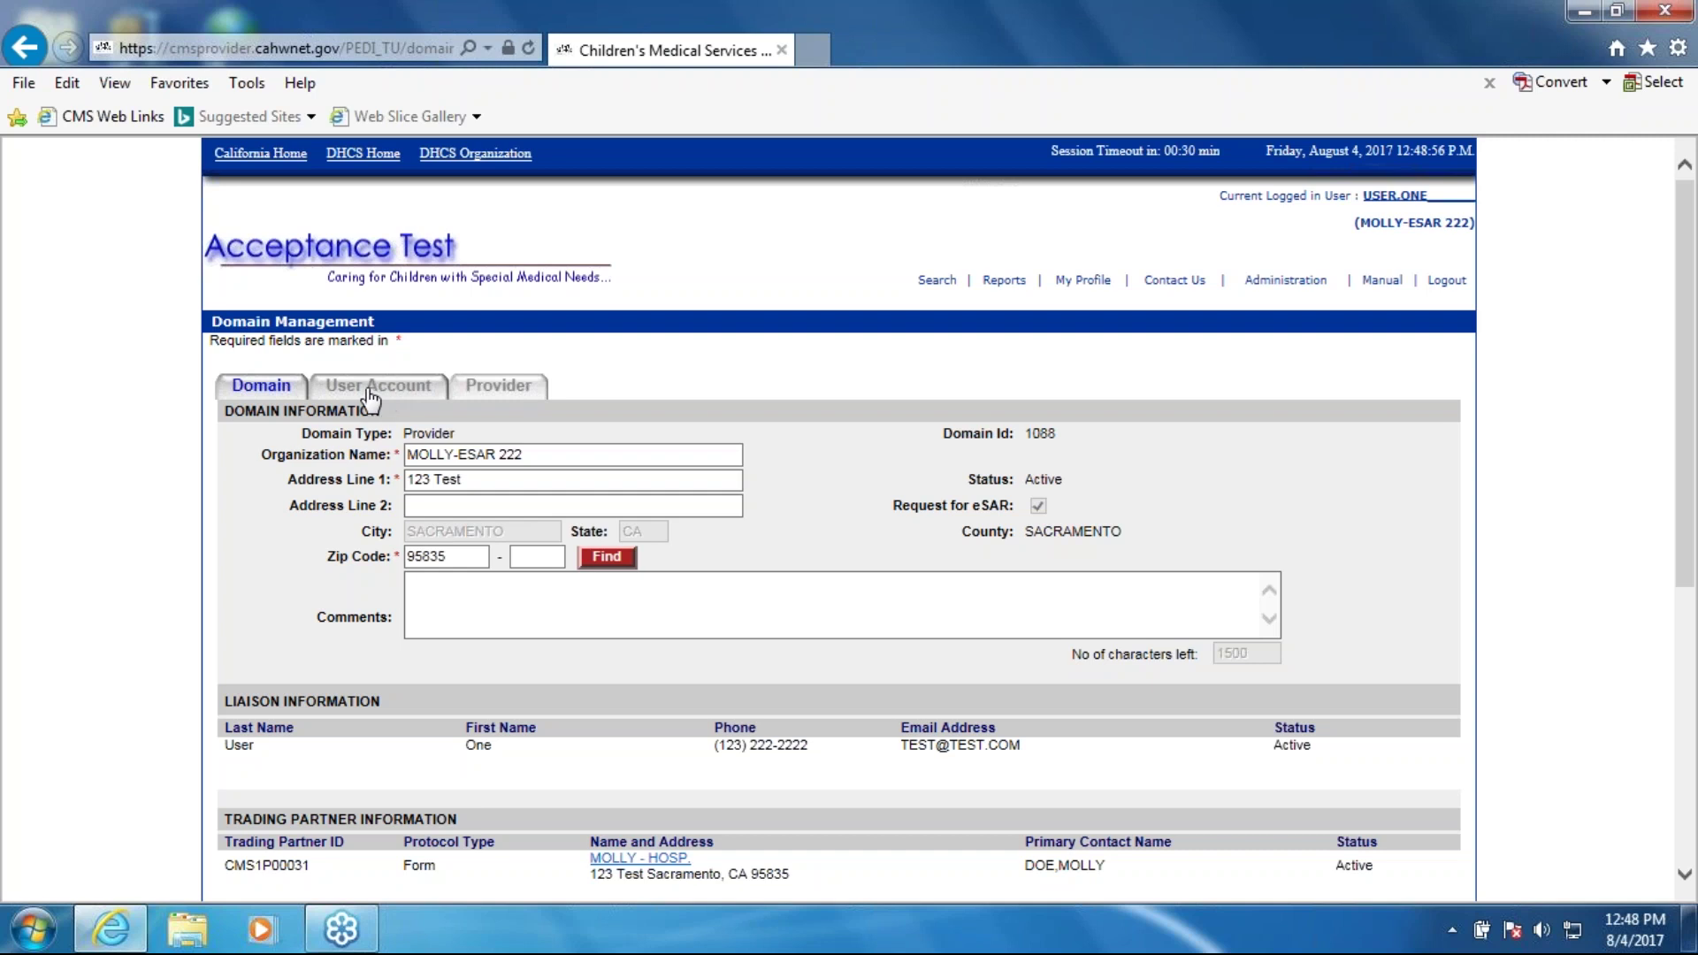
Step: Show the domain's user accounts list with the first user's details
left_click(370, 398)
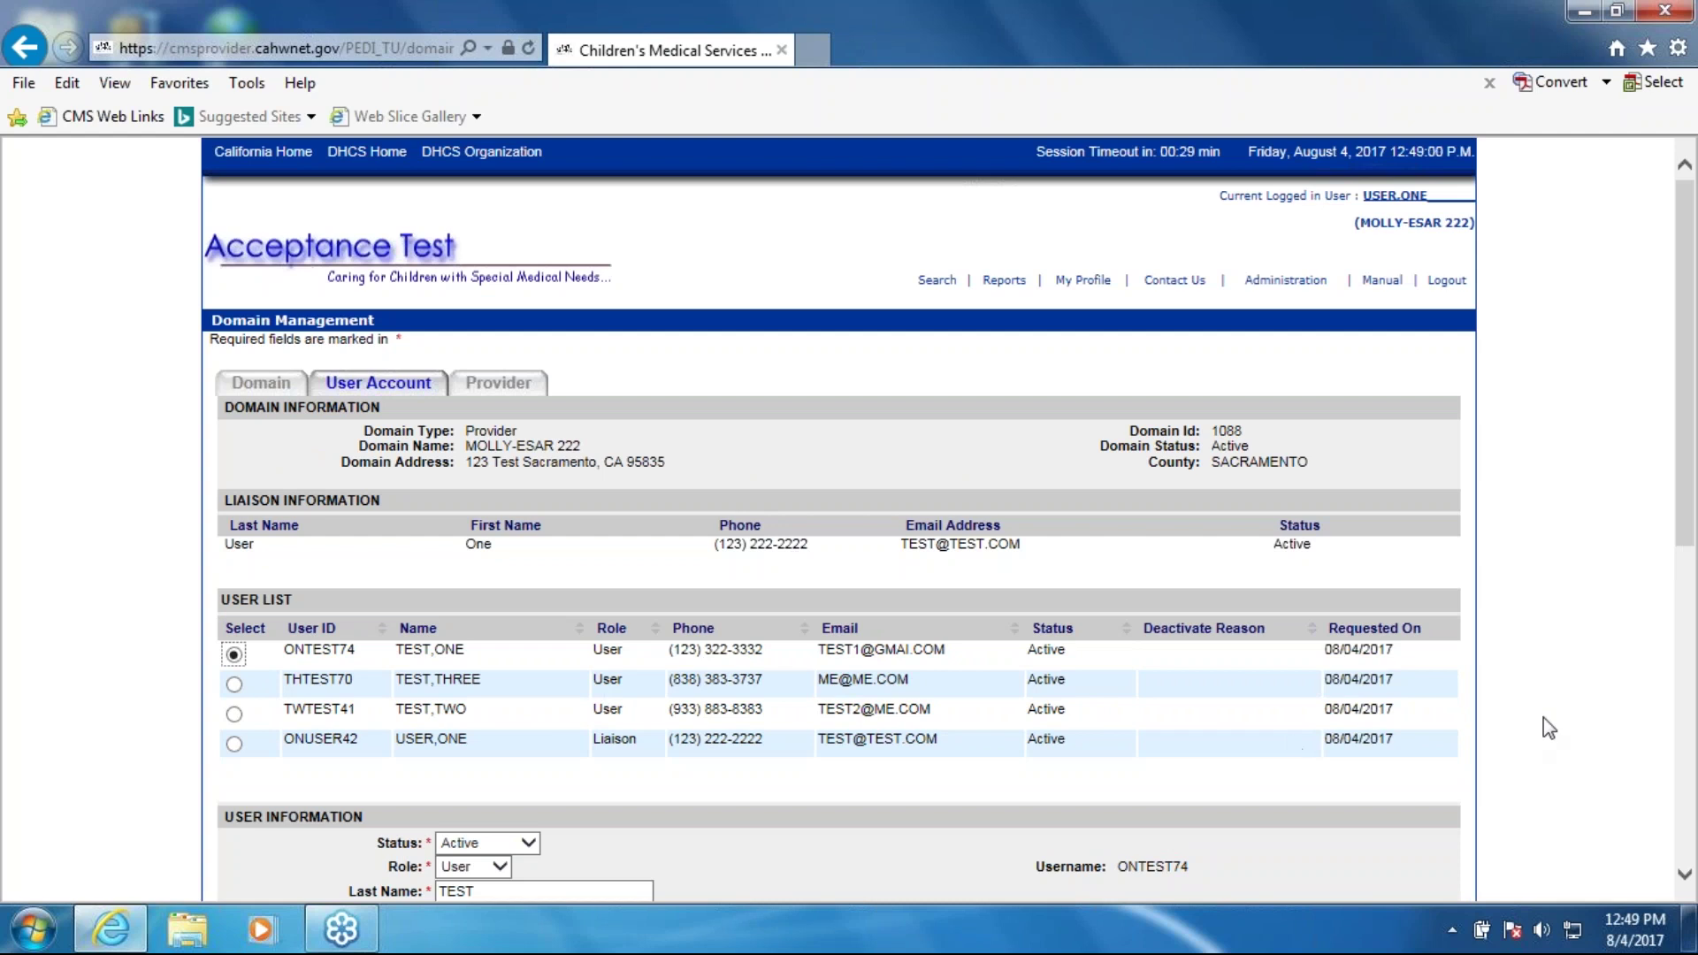
scroll(1578, 690, "down", 2)
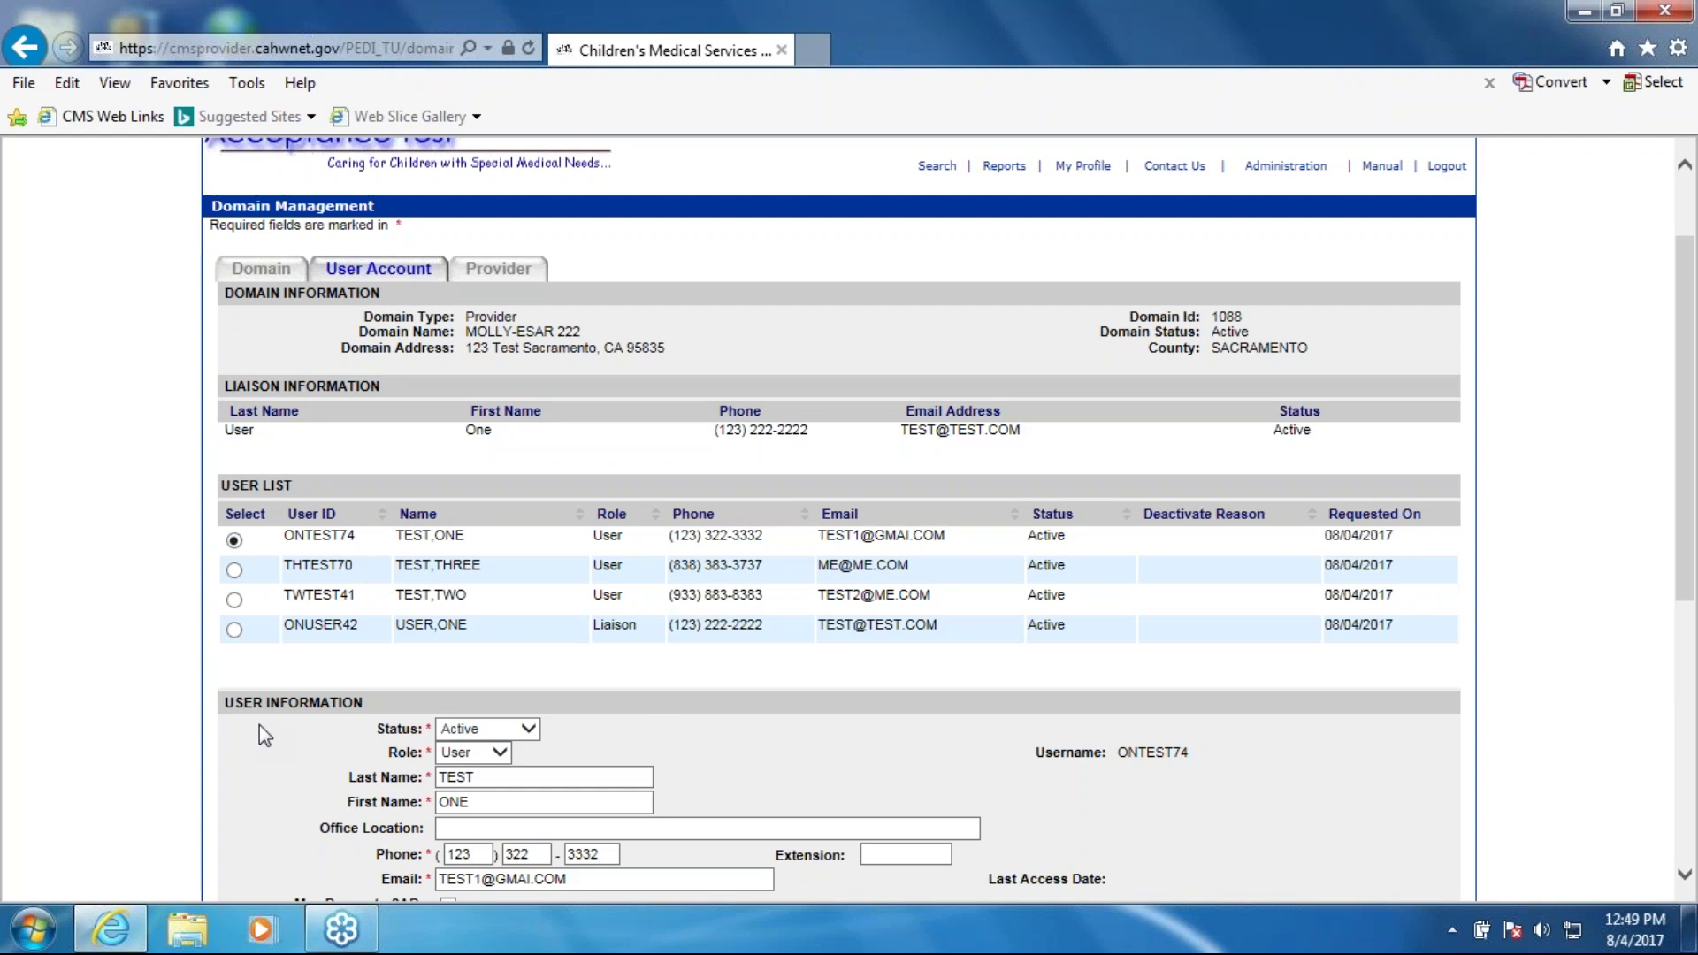
scroll(263, 724, "down", 1)
Step: Try the first user's Status options, then reset the form so the status stays Active
left_click(528, 614)
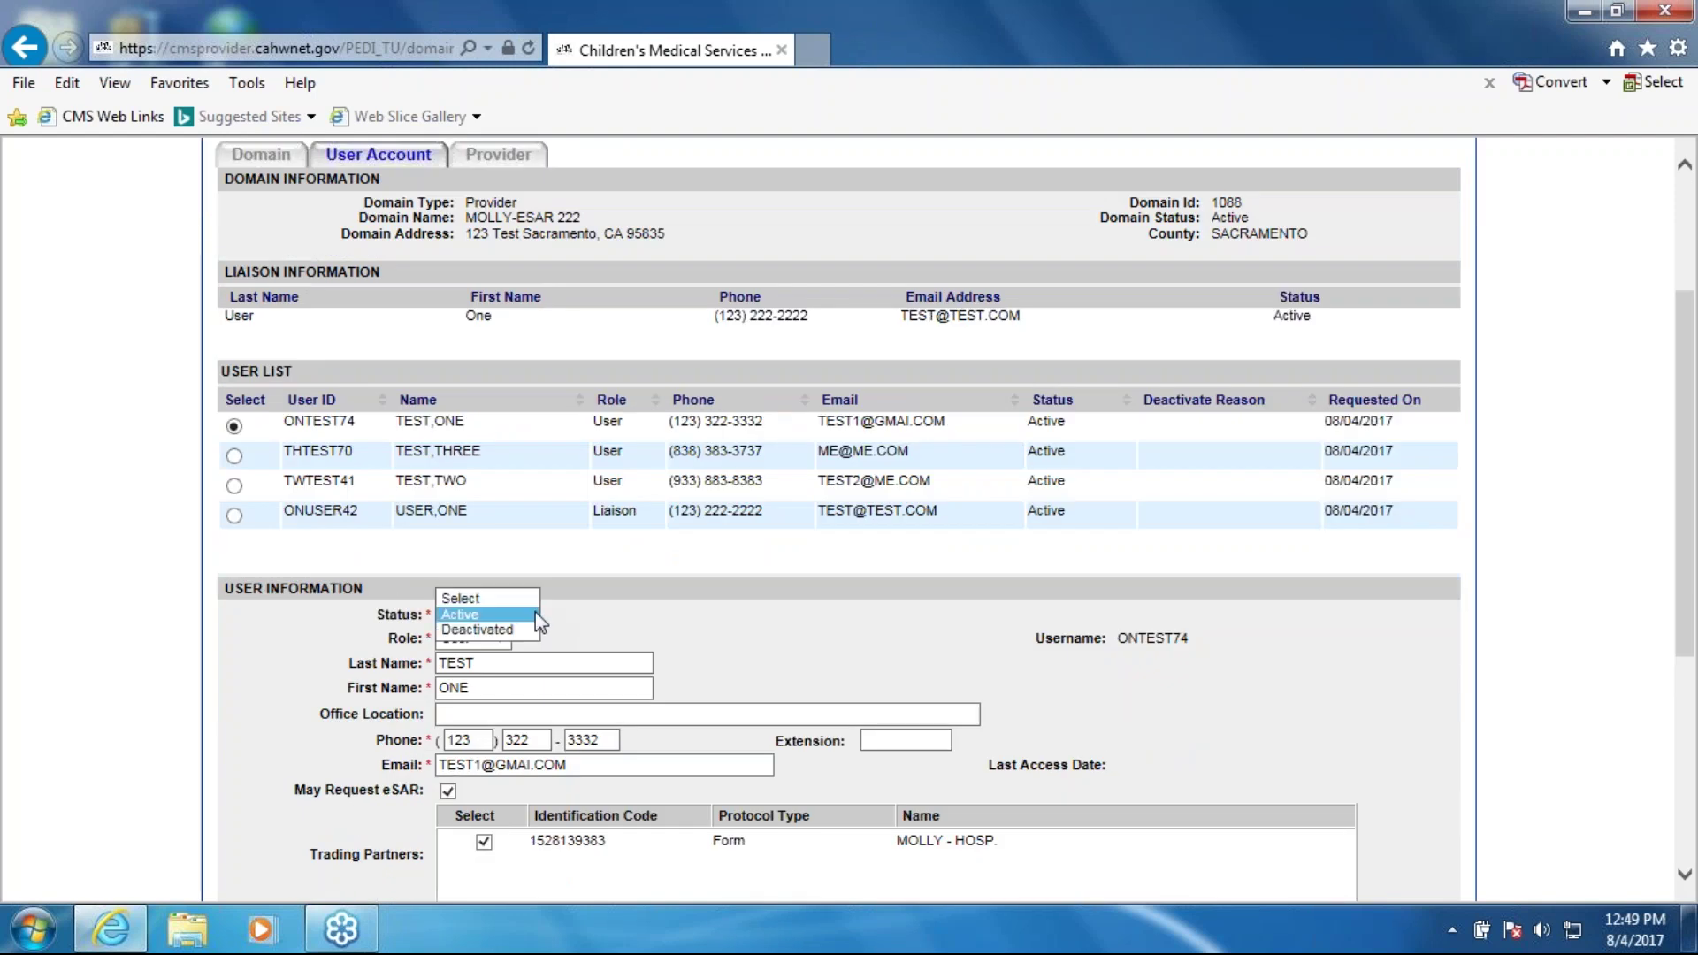
left_click(515, 628)
scroll(743, 650, "down", 2)
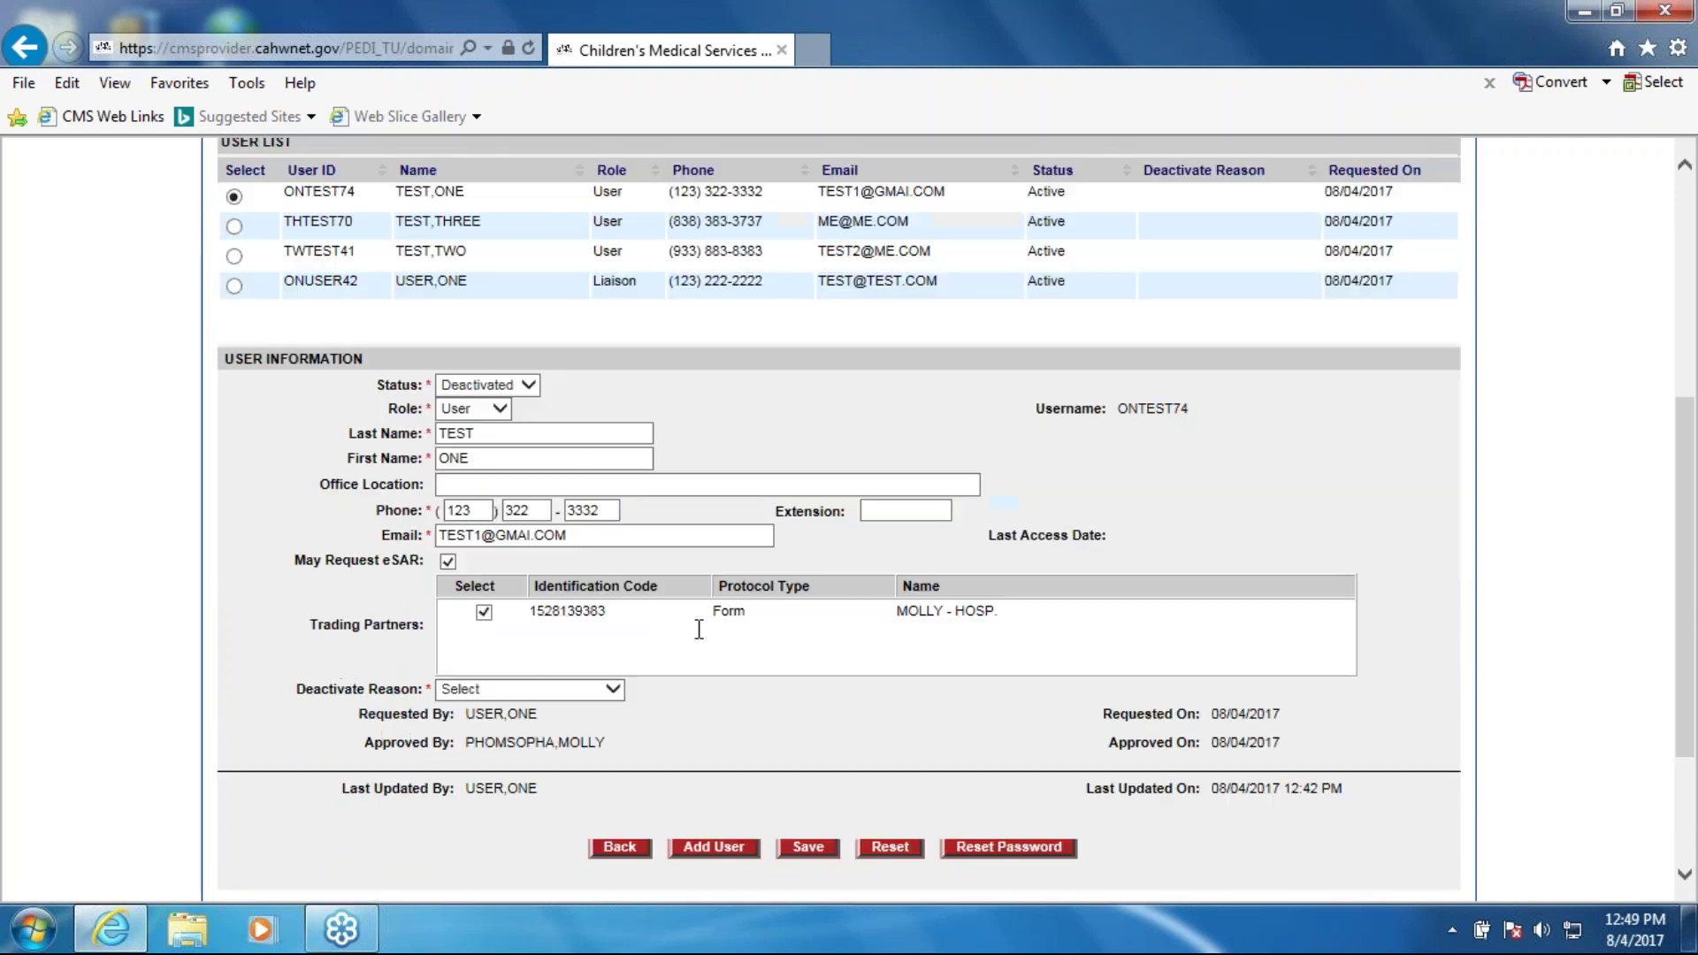
left_click(534, 382)
left_click(503, 351)
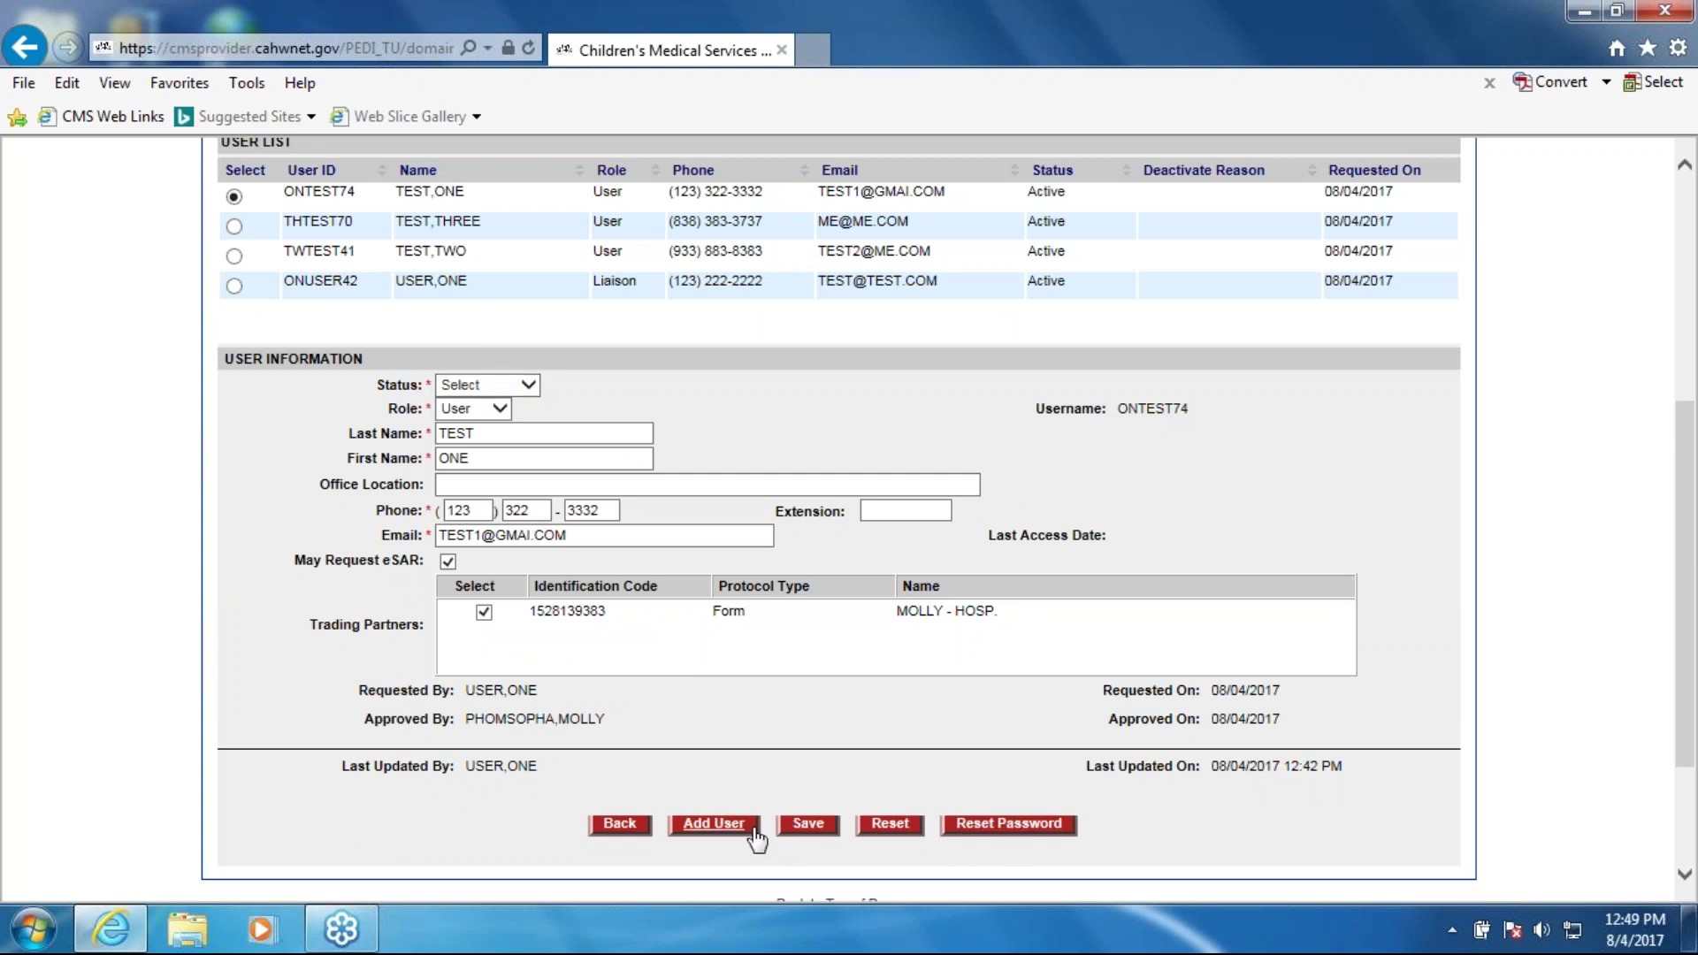
left_click(890, 823)
scroll(840, 530, "down", 5)
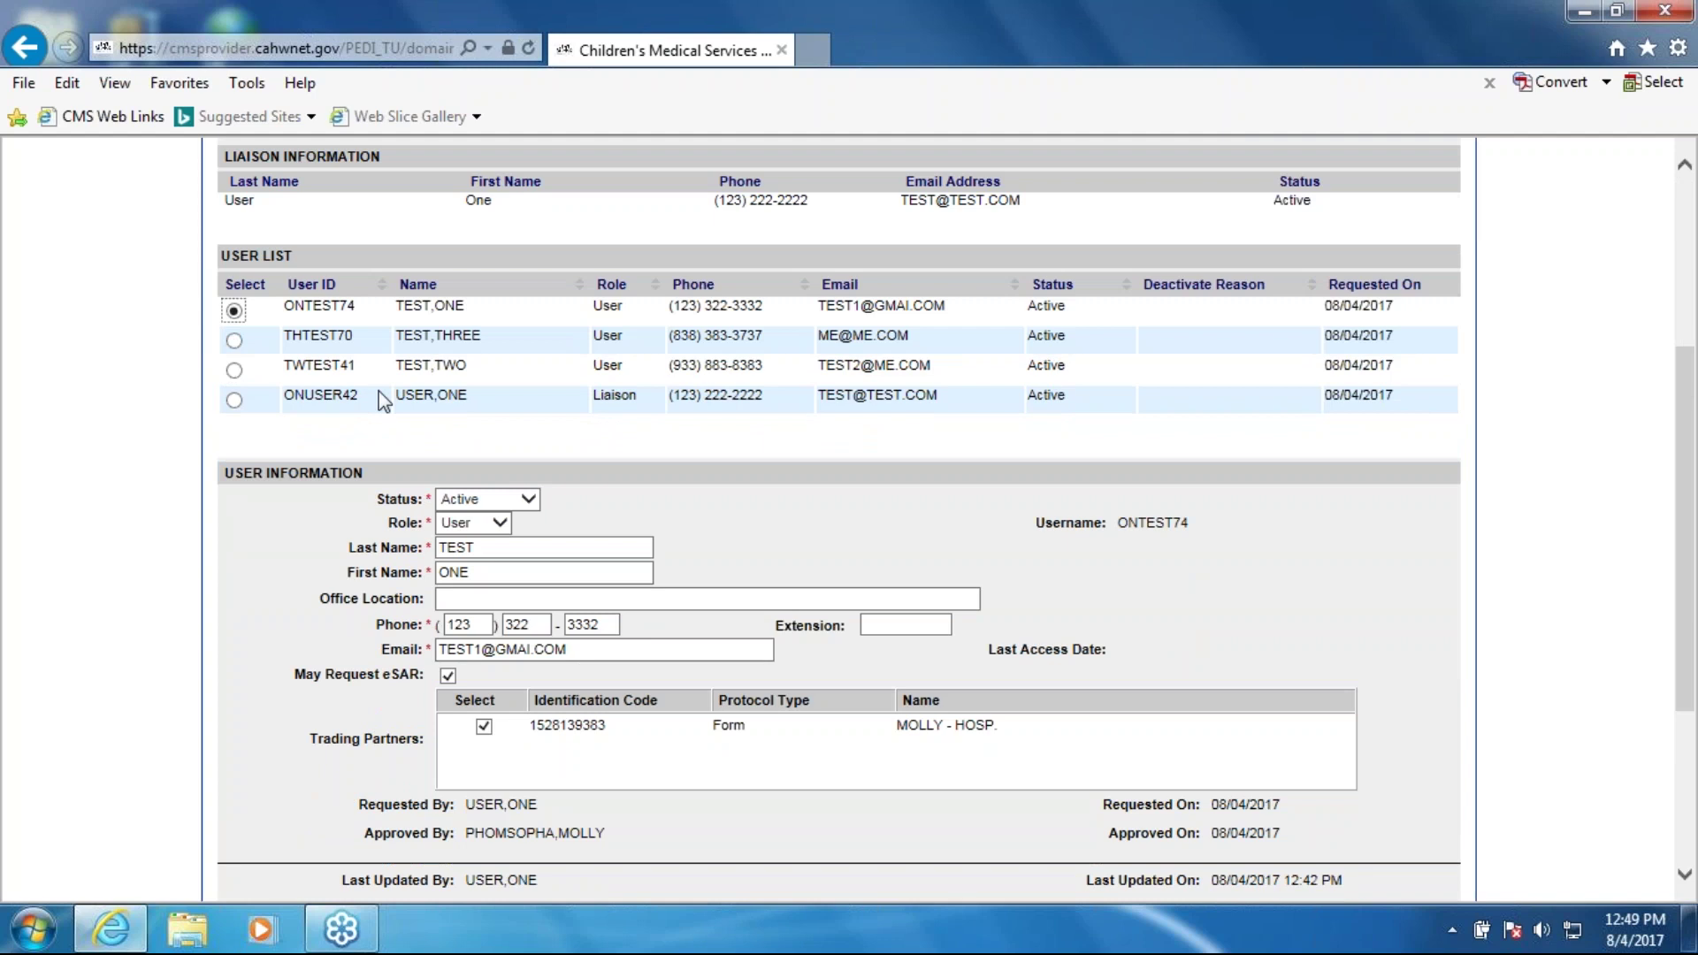
scroll(459, 610, "down", 2)
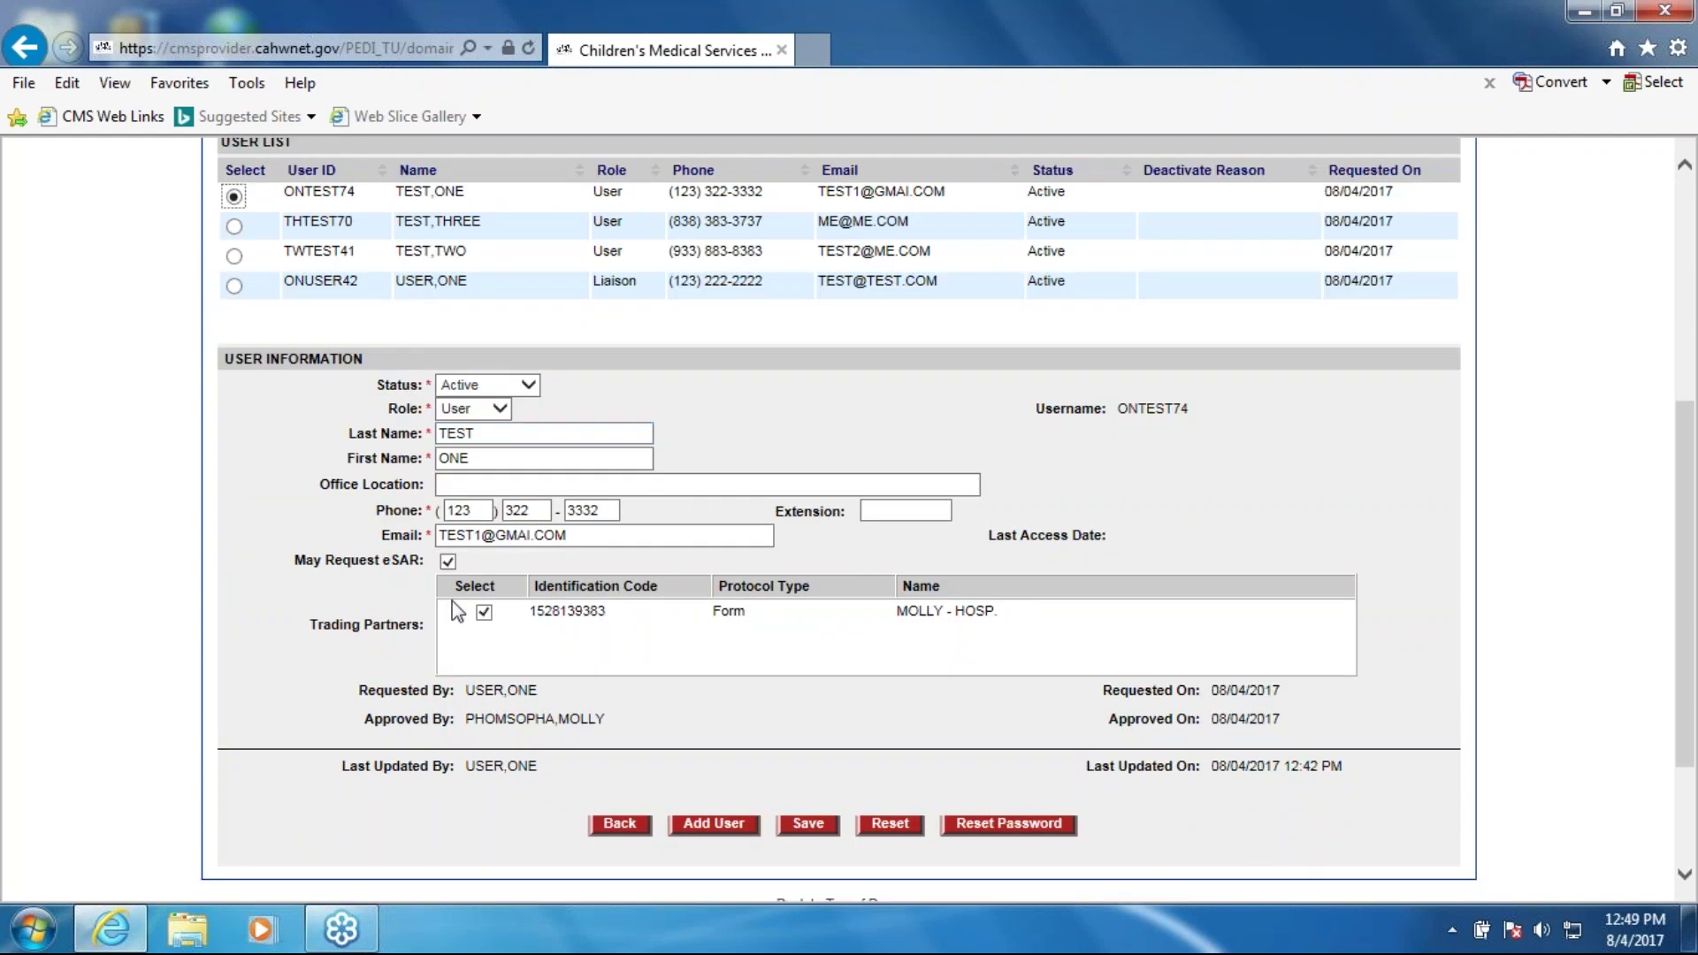
Step: Mark the first user Deactivated with the reason 'No longer in domain'
left_click(529, 385)
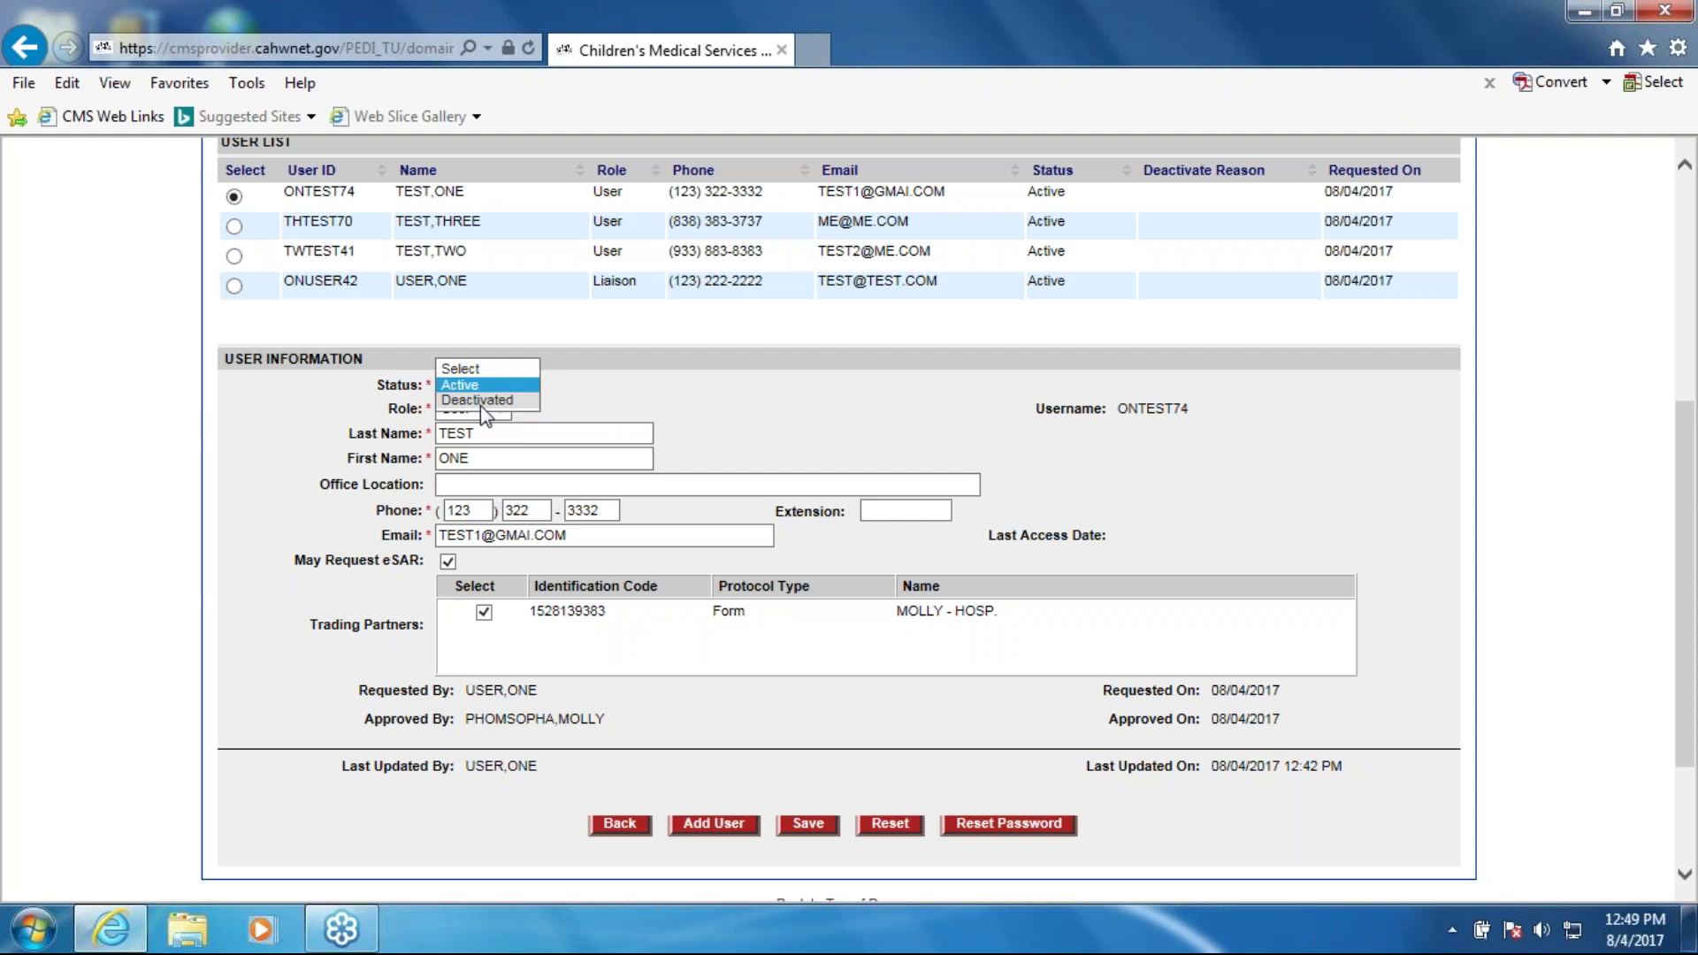
left_click(480, 402)
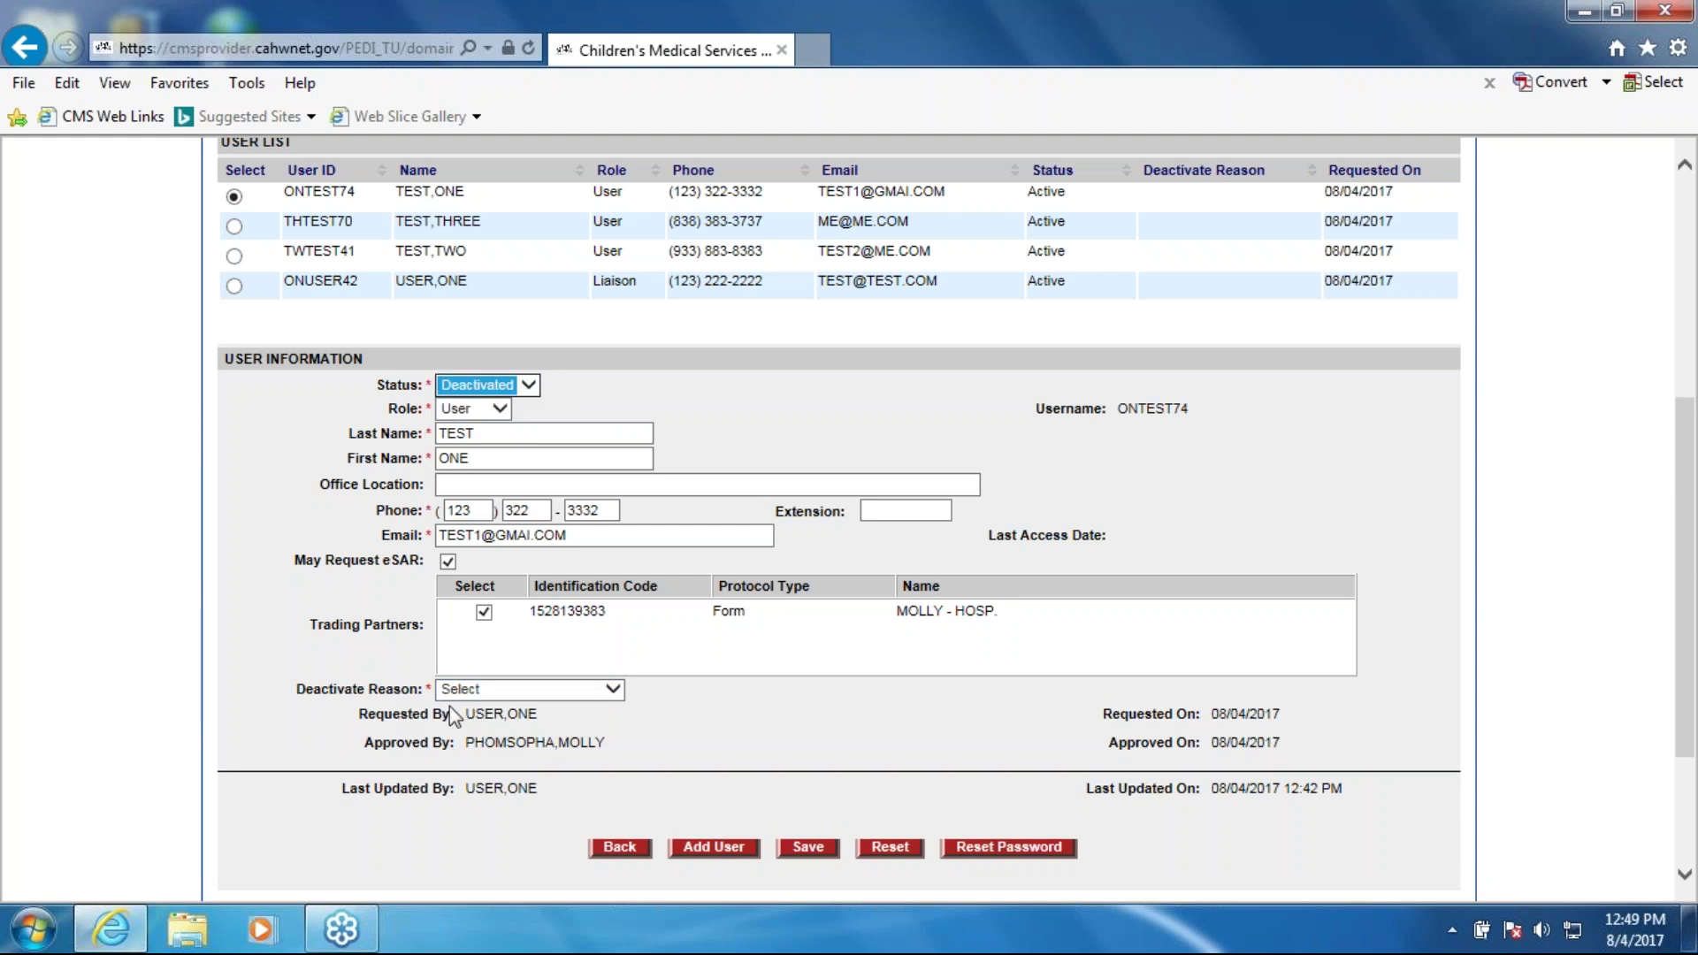
left_click(620, 695)
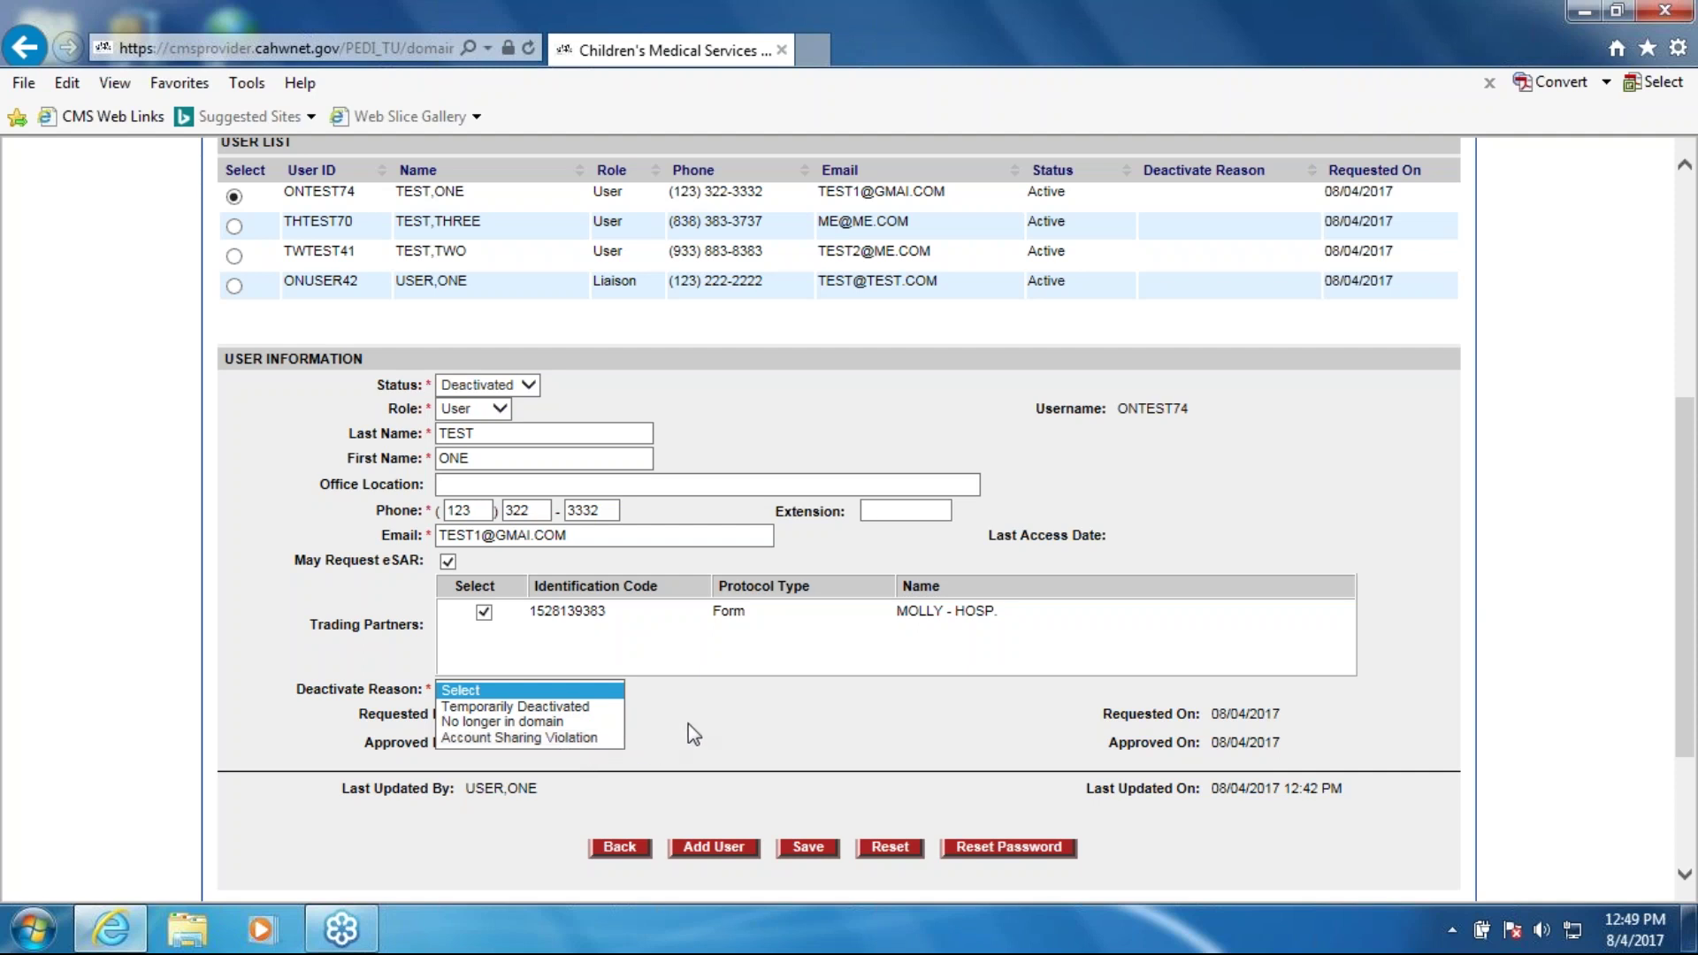
left_click(507, 724)
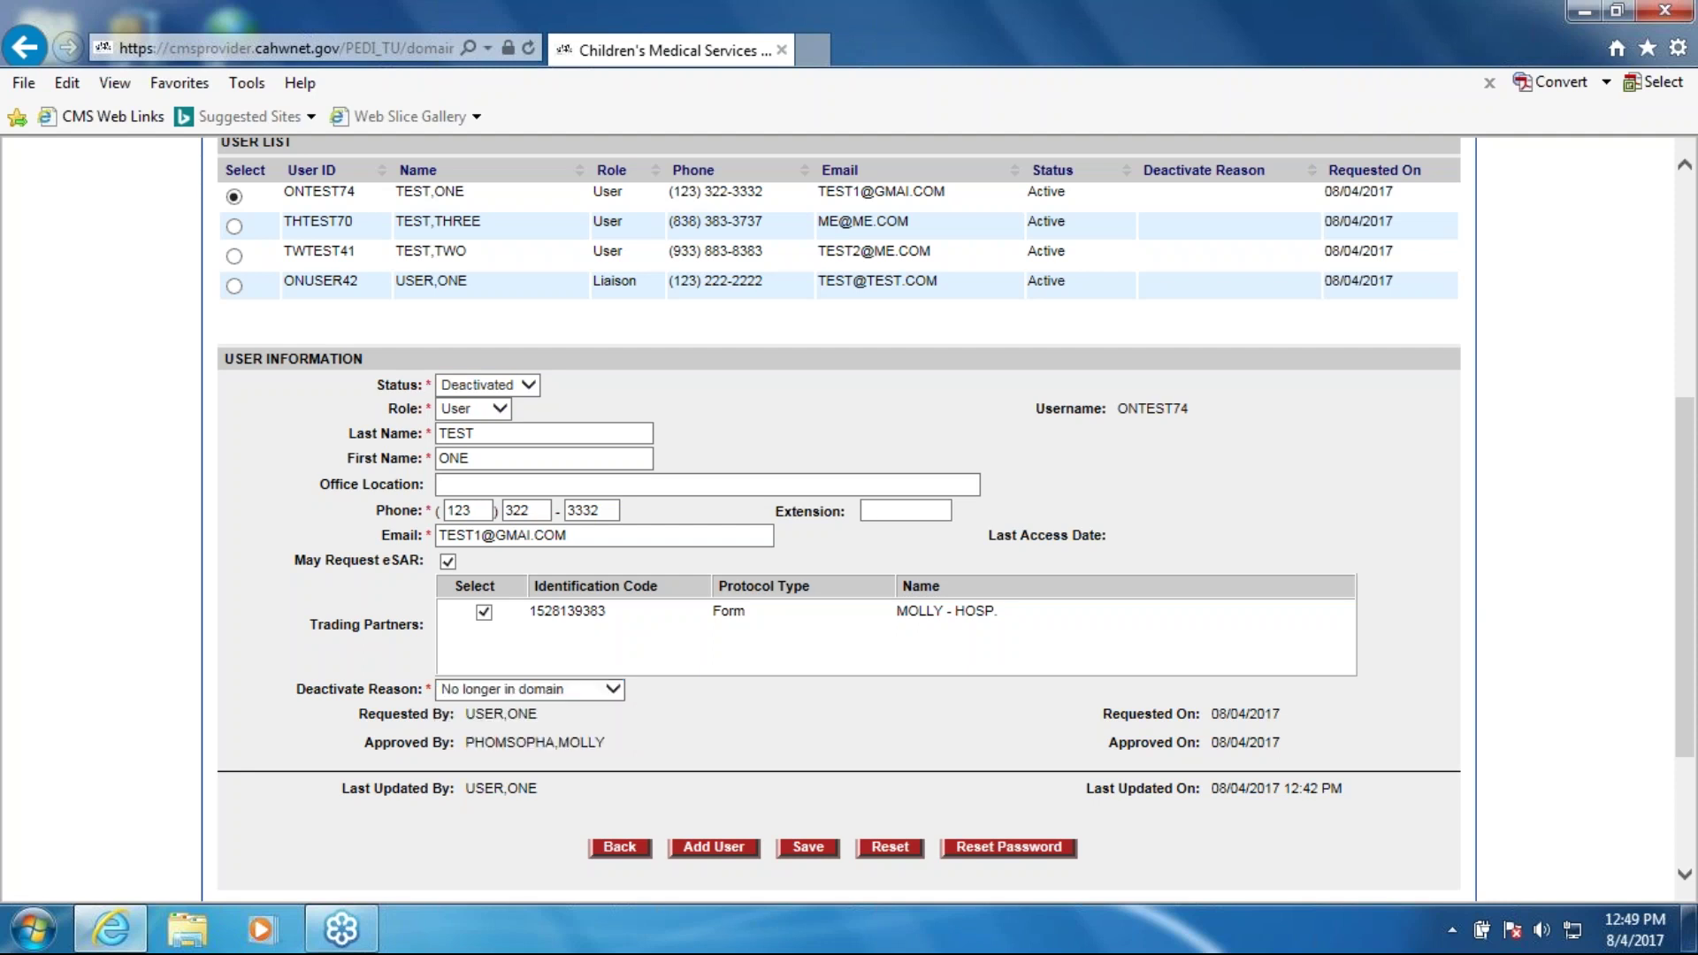
left_click(526, 387)
left_click(523, 387)
Step: Save the first user's deactivation
left_click(814, 849)
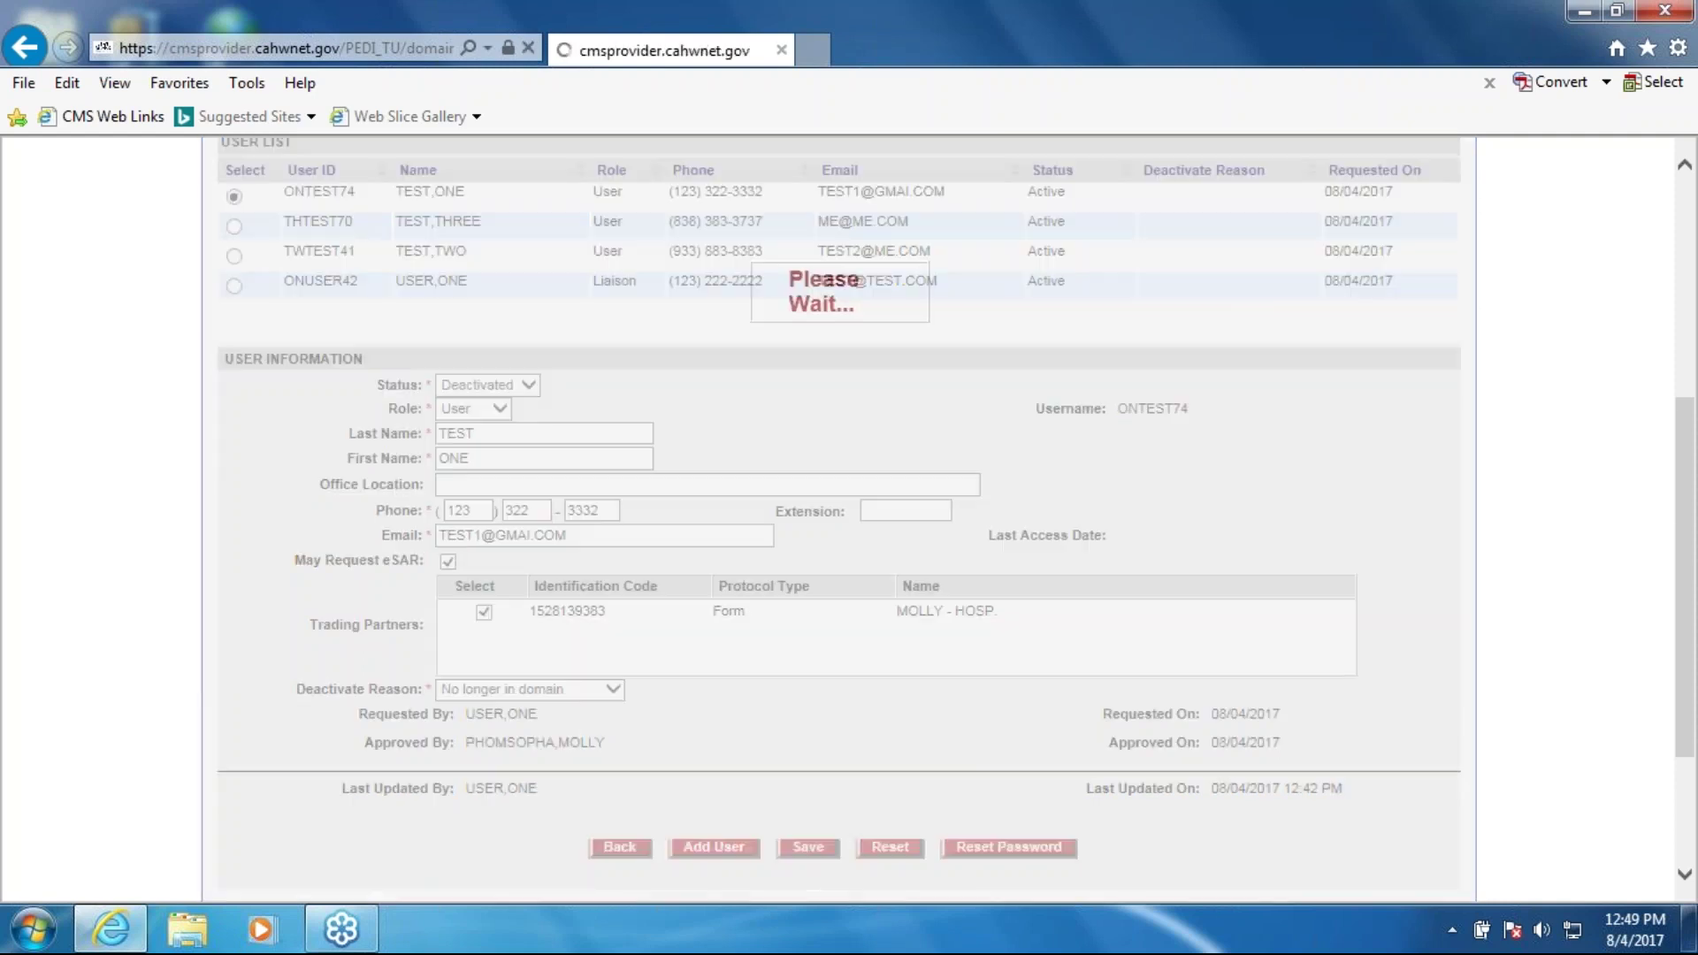
scroll(1075, 692, "down", 1)
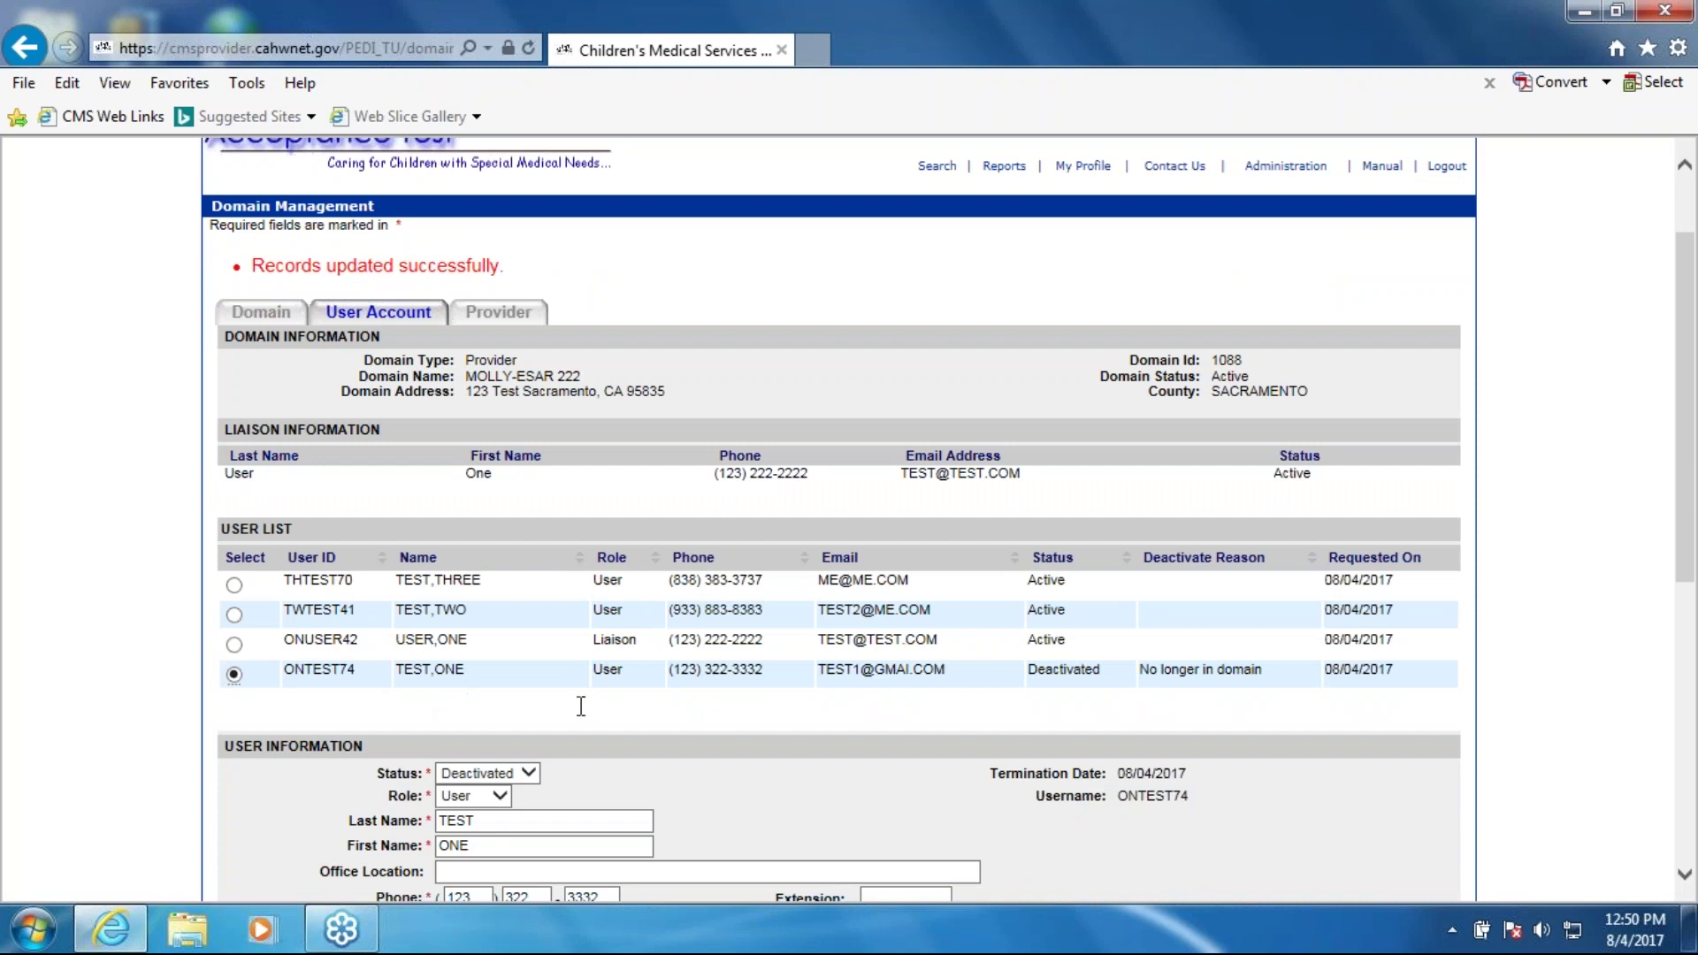
scroll(579, 706, "down", 2)
scroll(593, 717, "down", 2)
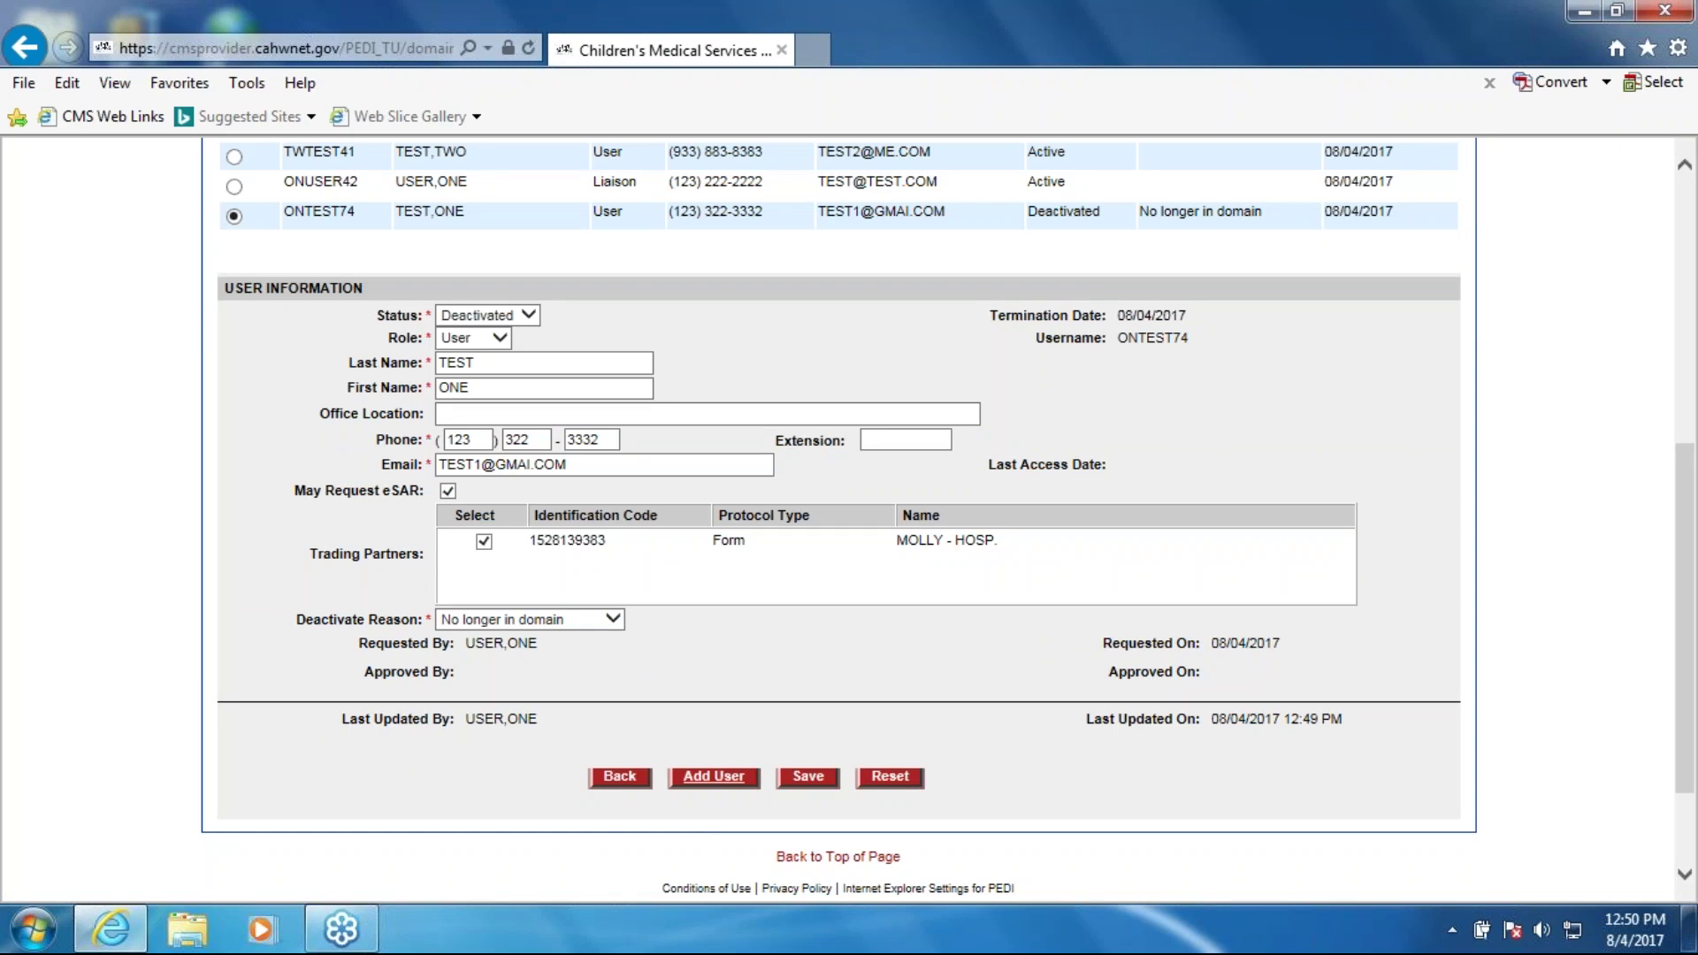
Step: Start a blank new-user form with status set to Pending
left_click(714, 775)
scroll(714, 786, "down", 2)
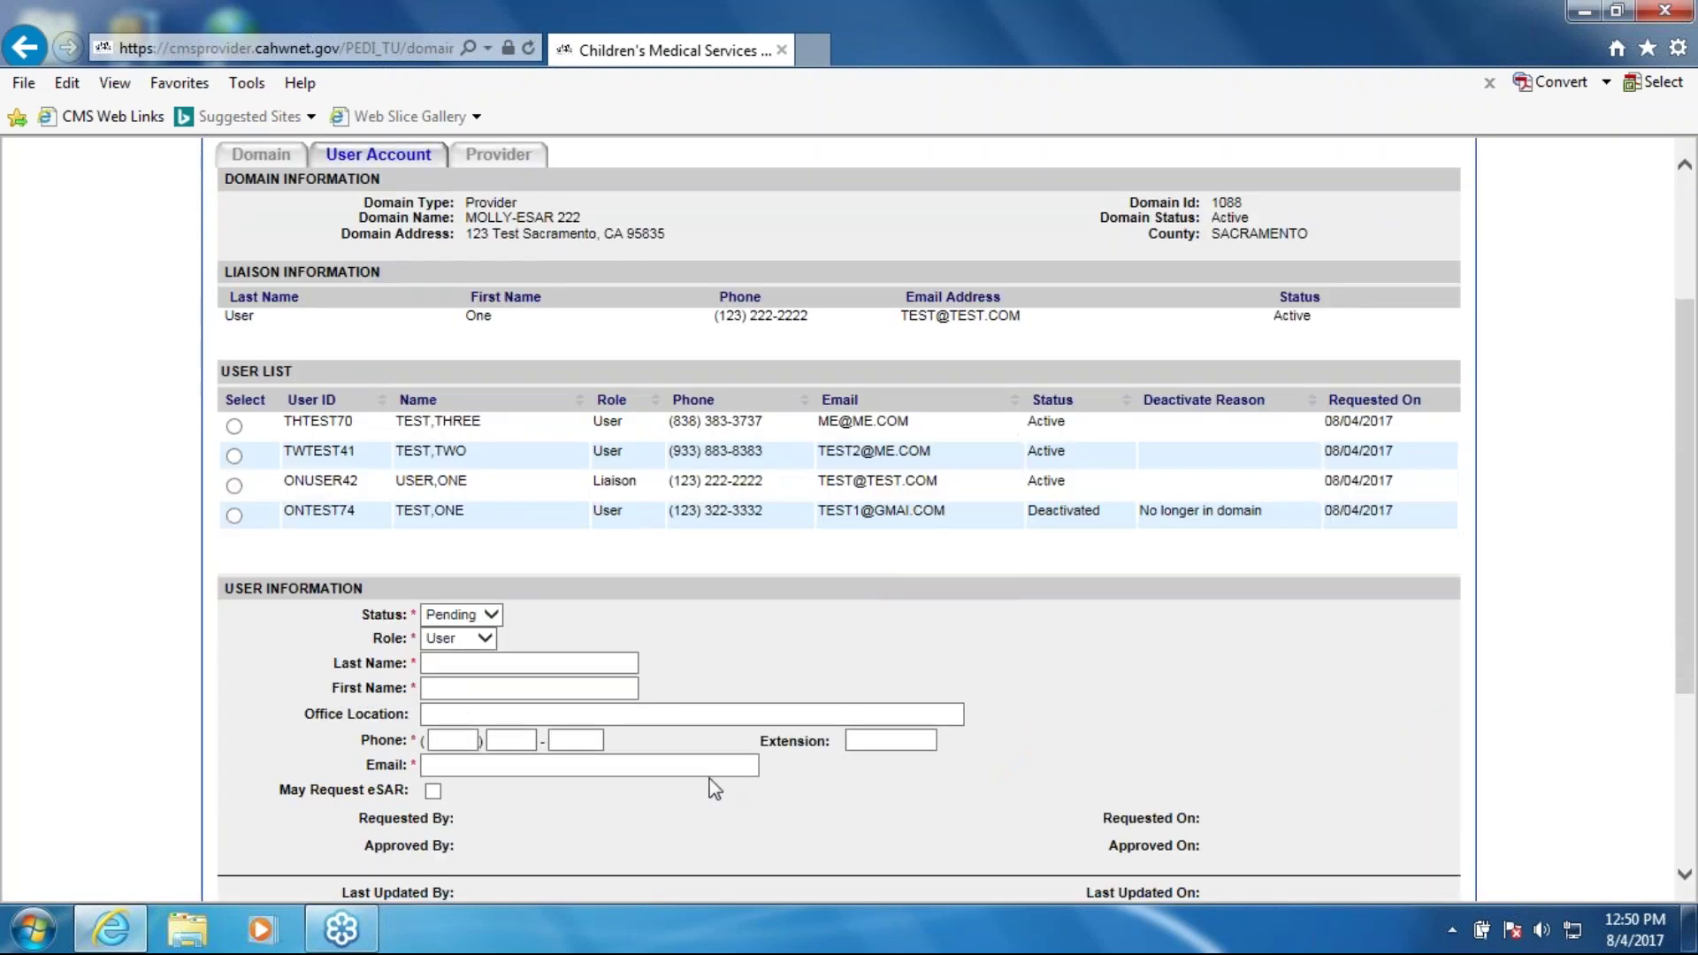
scroll(714, 789, "down", 1)
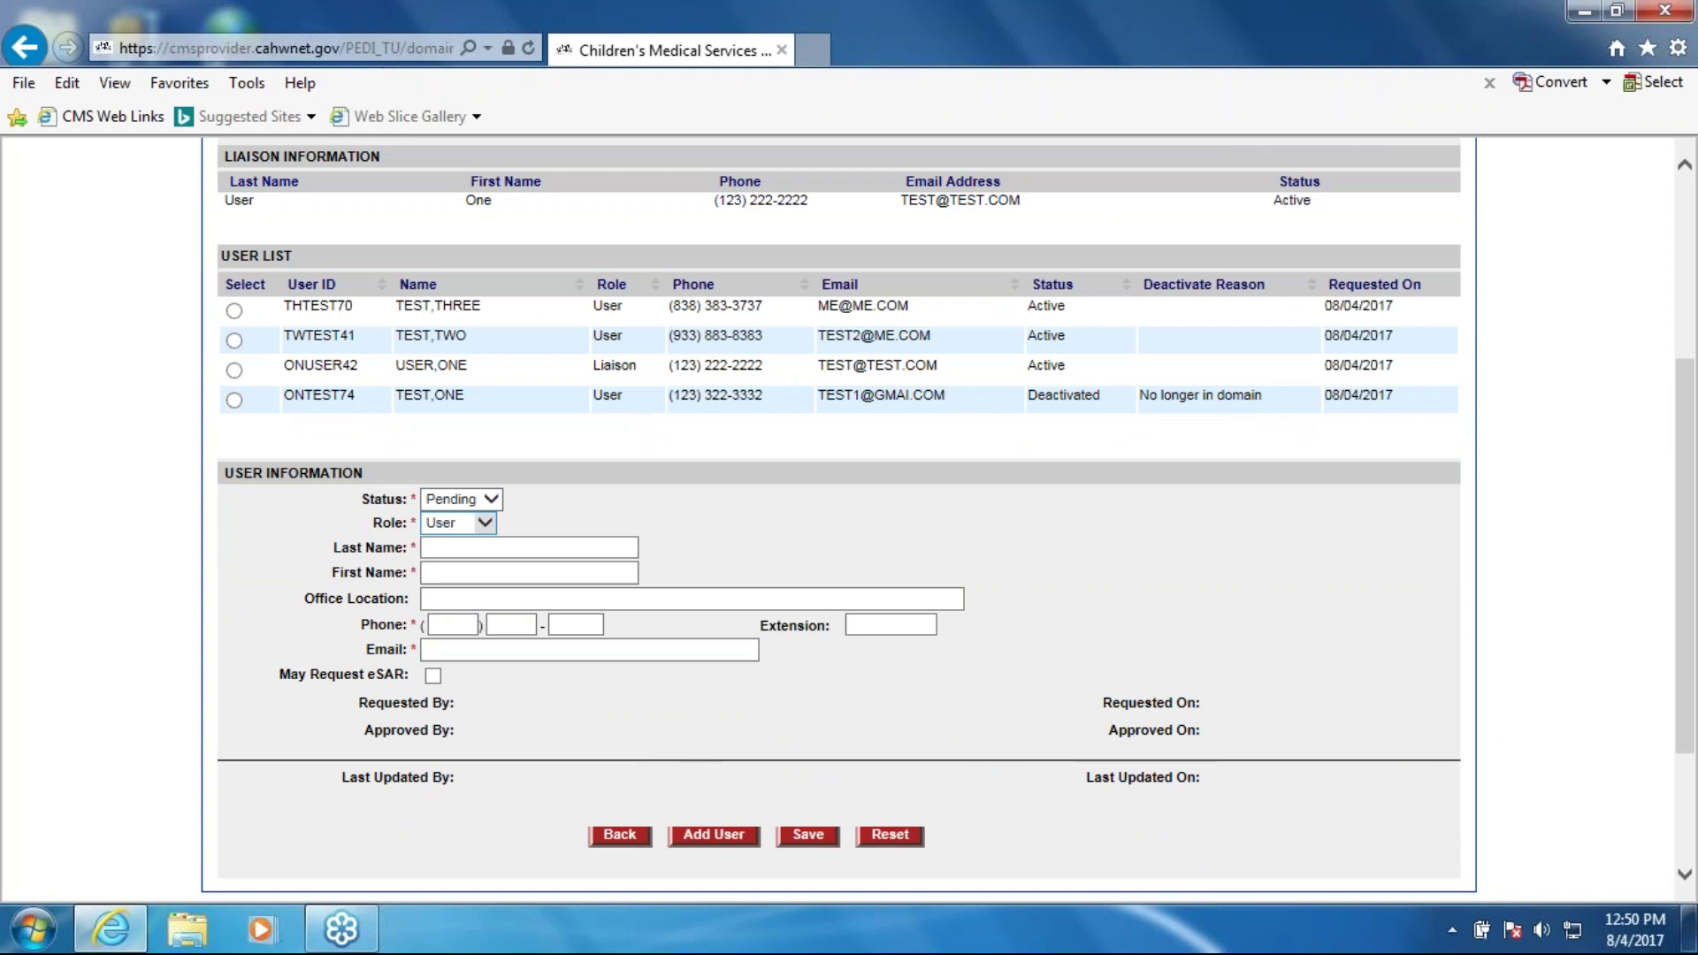
left_click(491, 501)
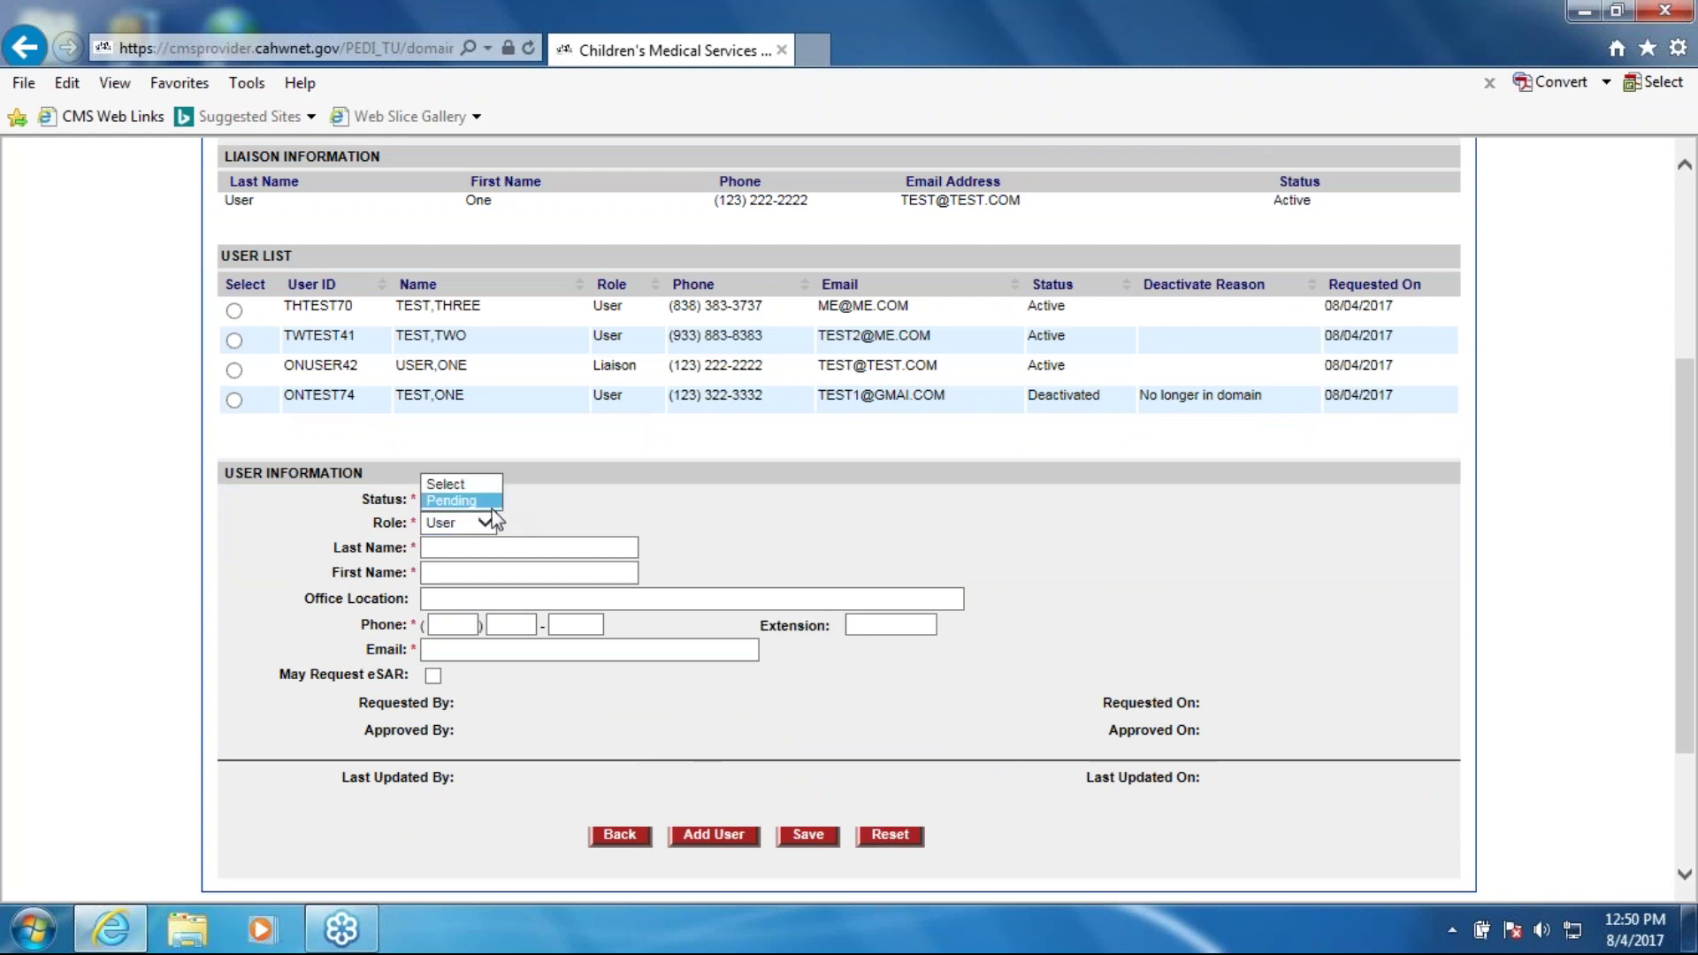
left_click(482, 501)
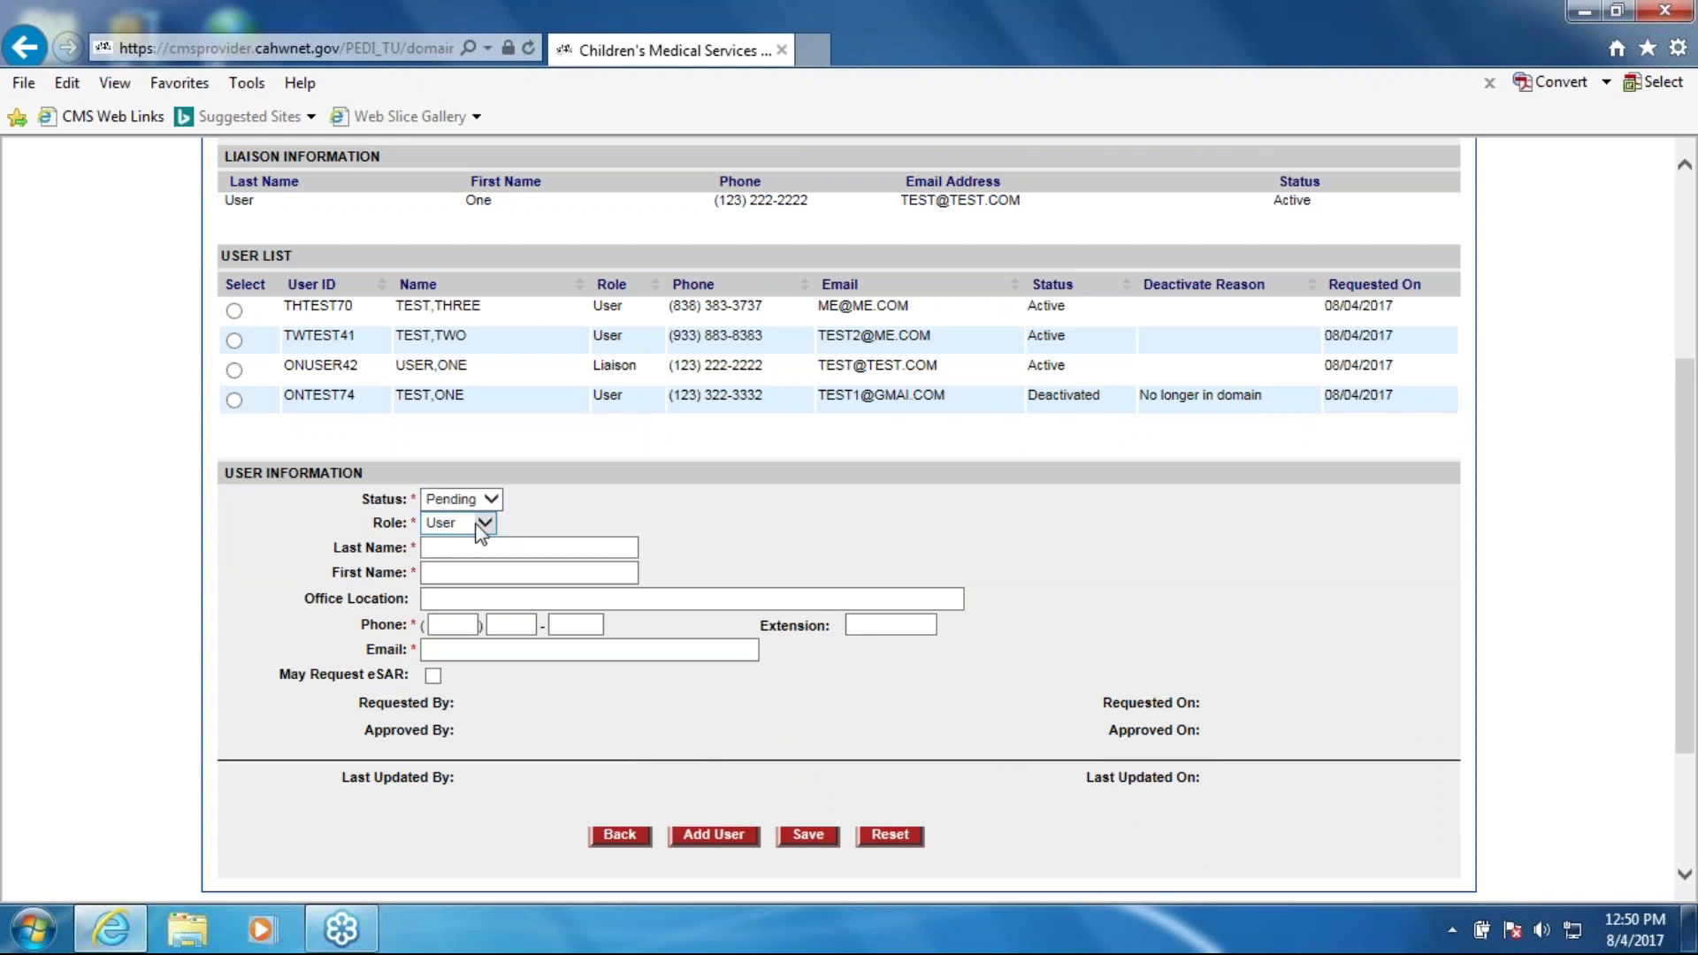
Step: Enter last name Test, first name Four, the user's phone number and extension 222
left_click(477, 547)
type("Test")
key("Tab")
type("Four")
key("Tab")
key("Tab")
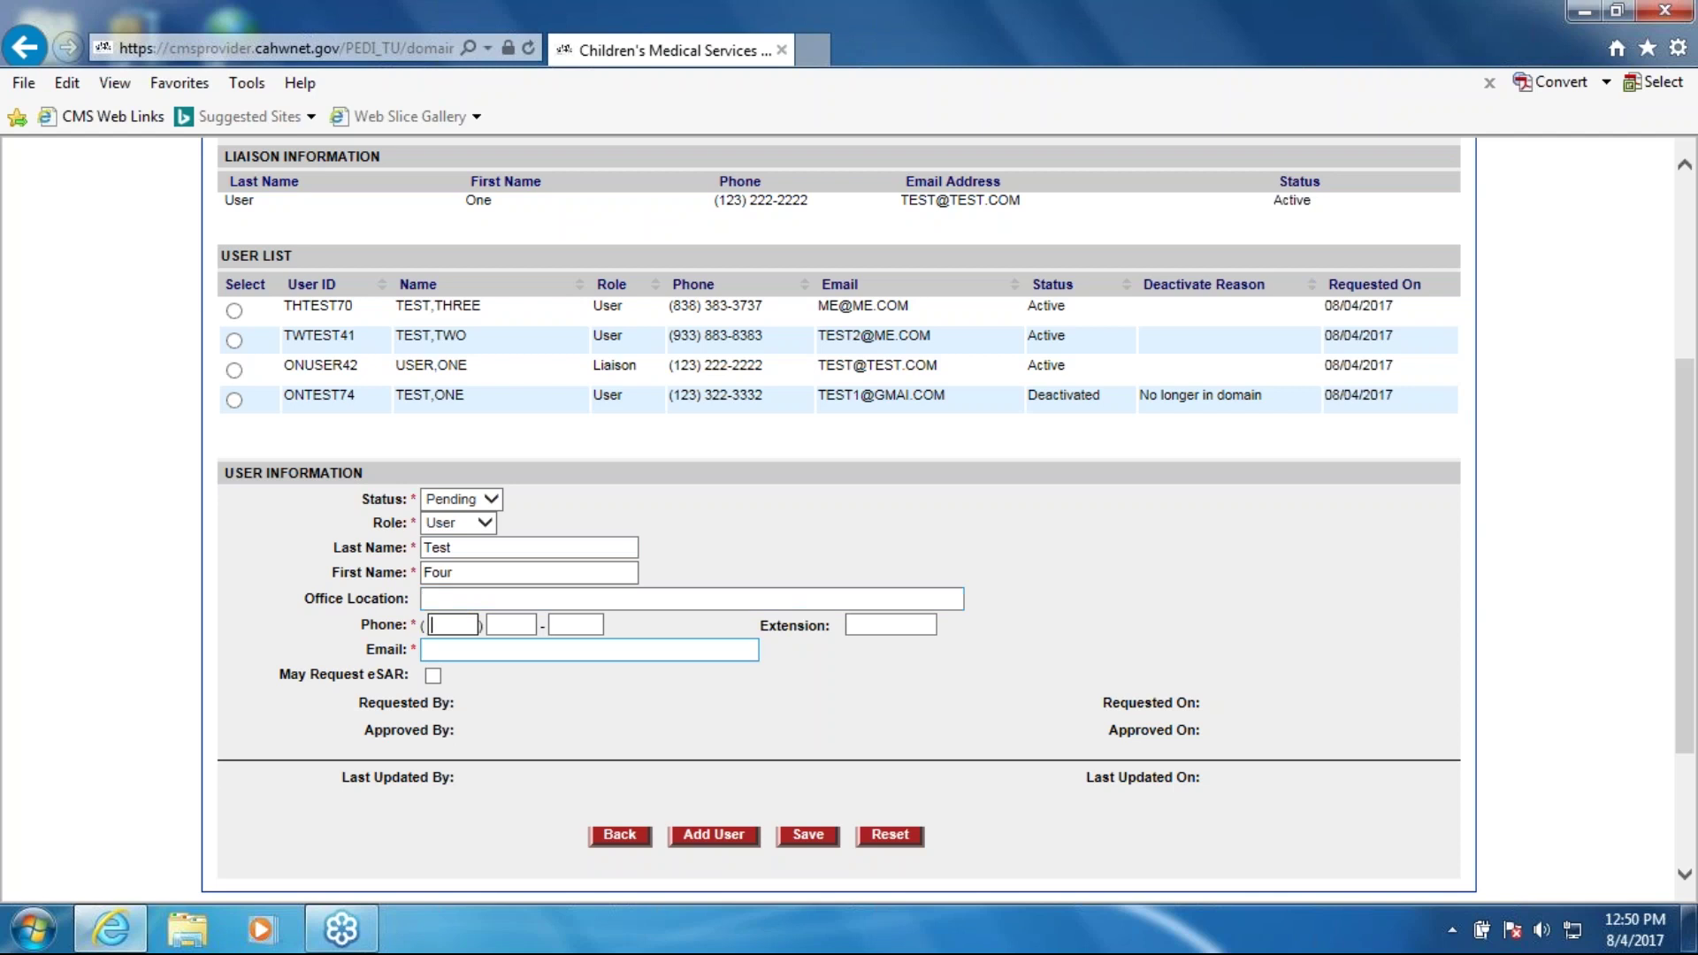
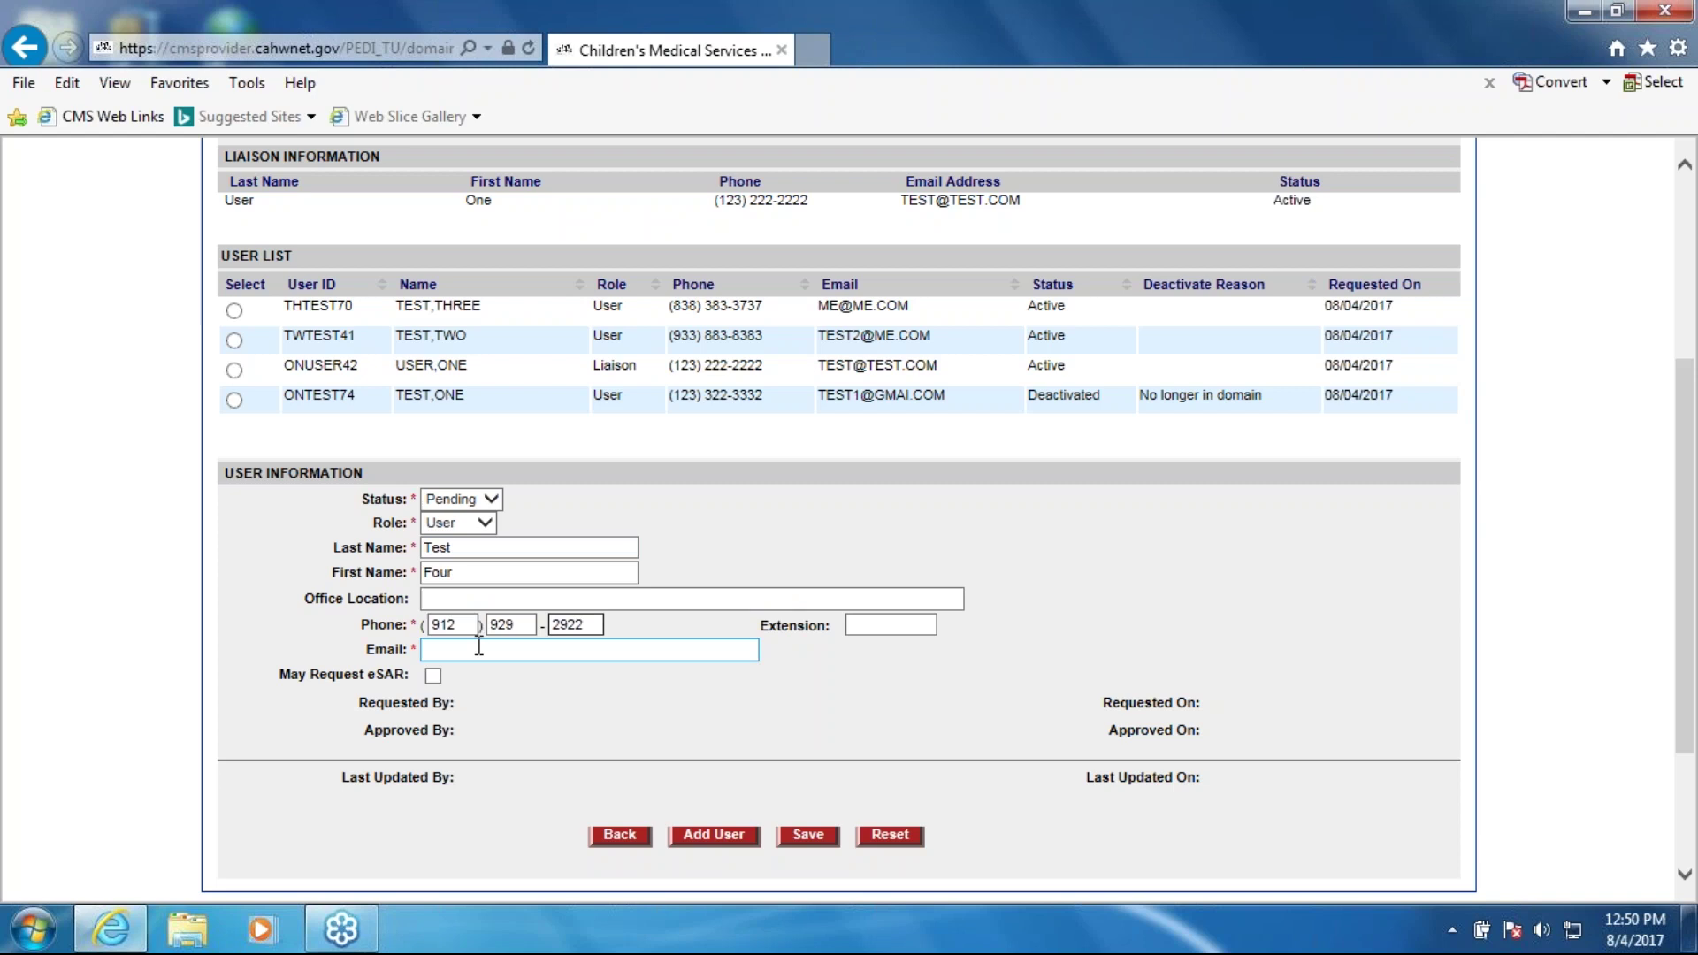
key("Tab")
type("222")
Step: Fill in the user's e-mail address and leave May Request eSAR unticked
left_click(479, 648)
type("test")
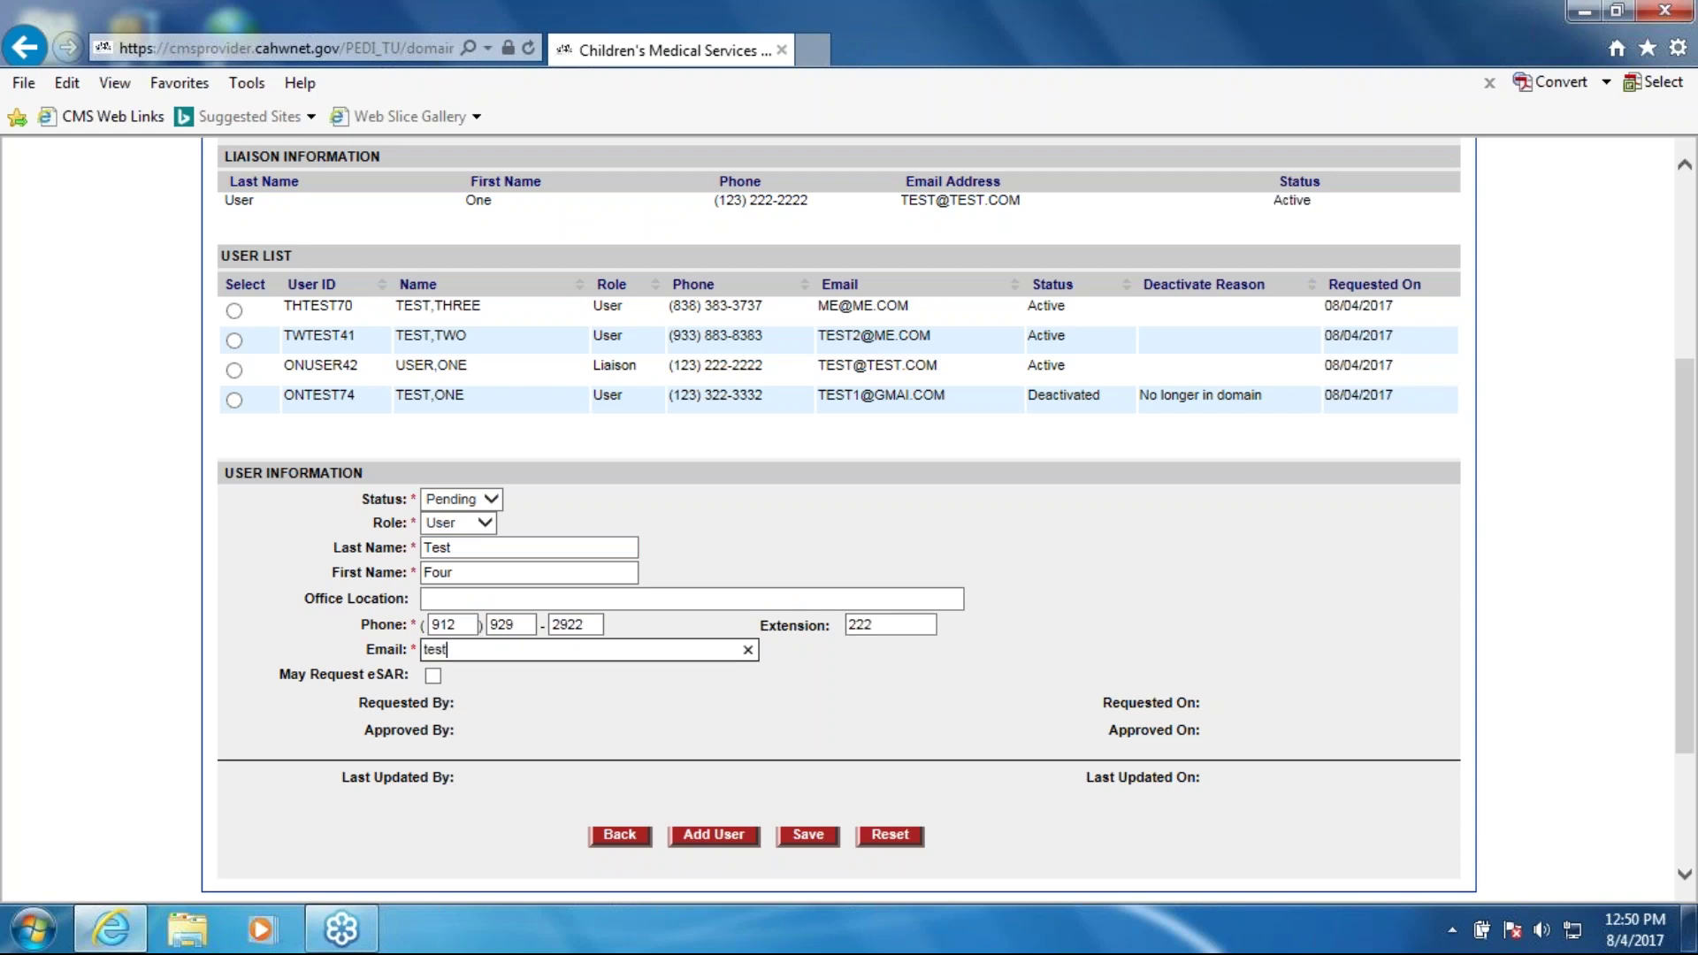
type("@me.com")
left_click(451, 649)
type("11")
left_click(431, 675)
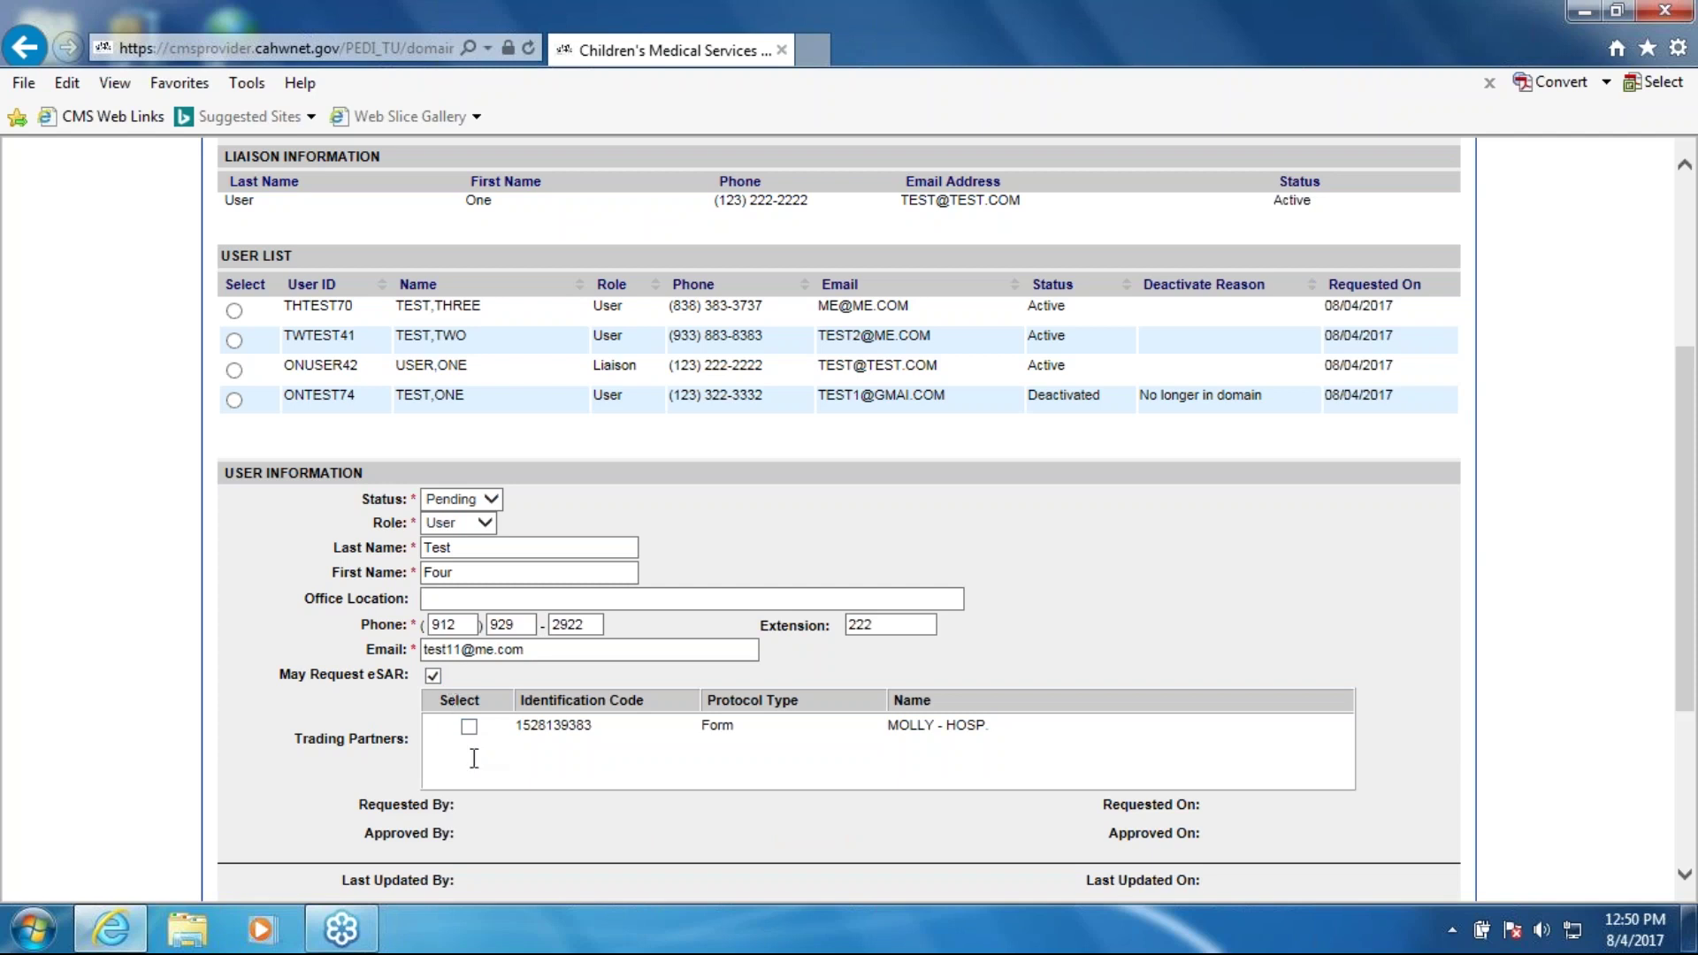
left_click(473, 730)
scroll(490, 502, "down", 3)
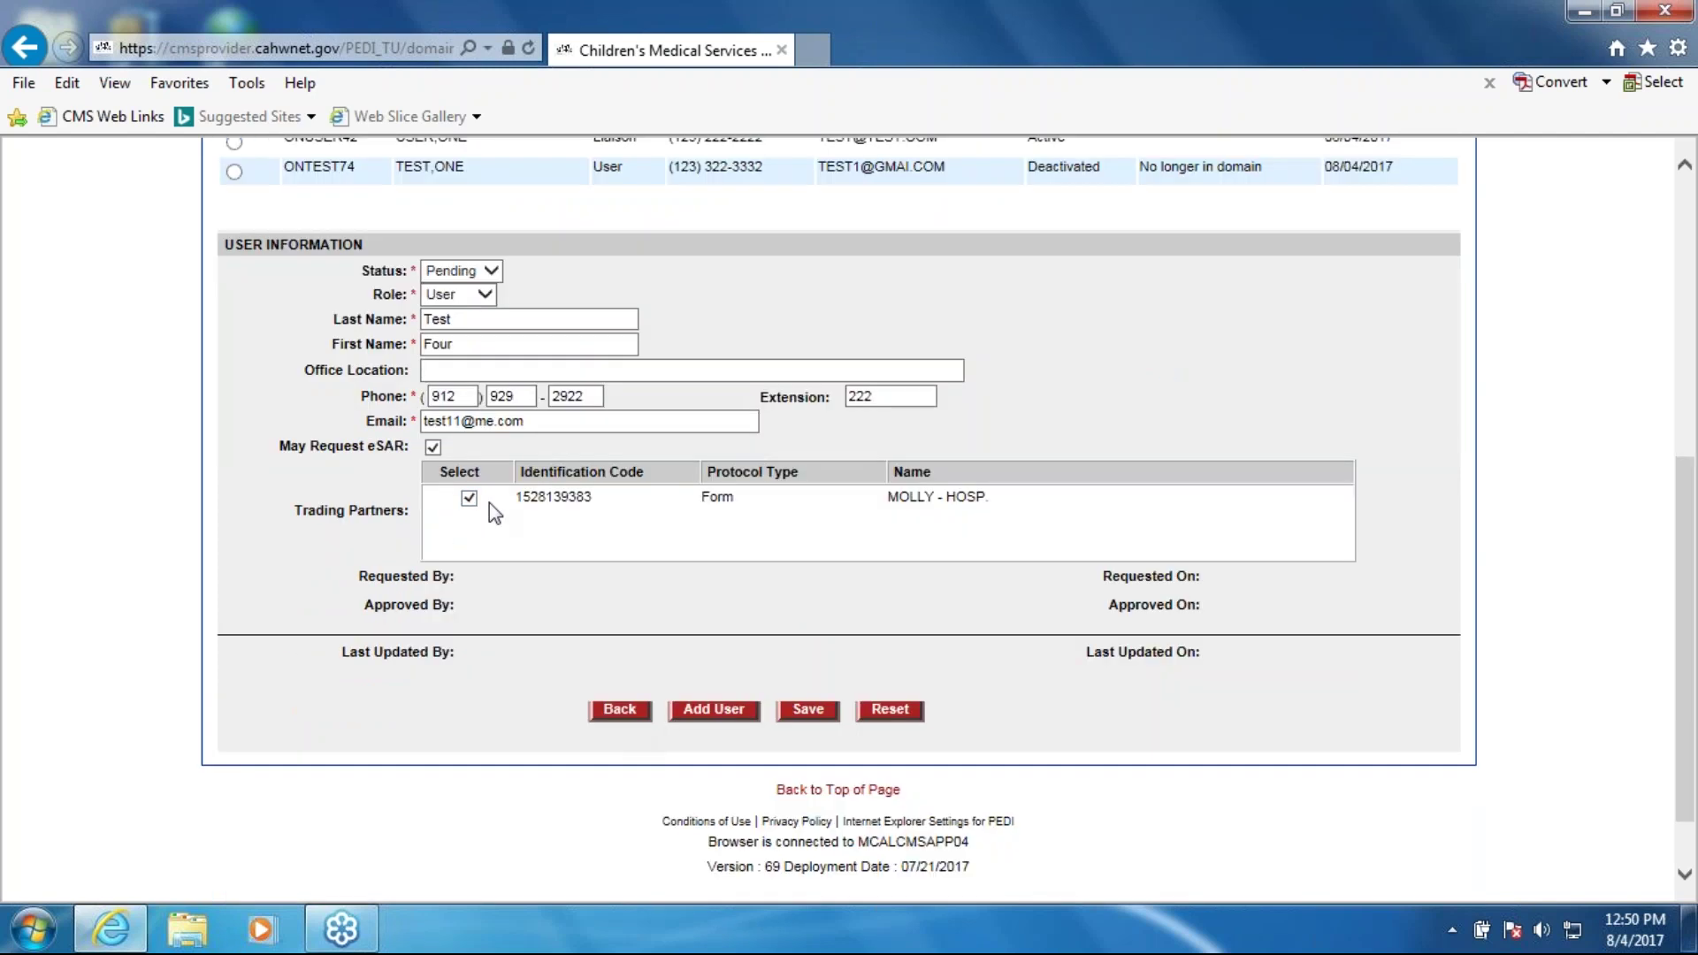
left_click(432, 448)
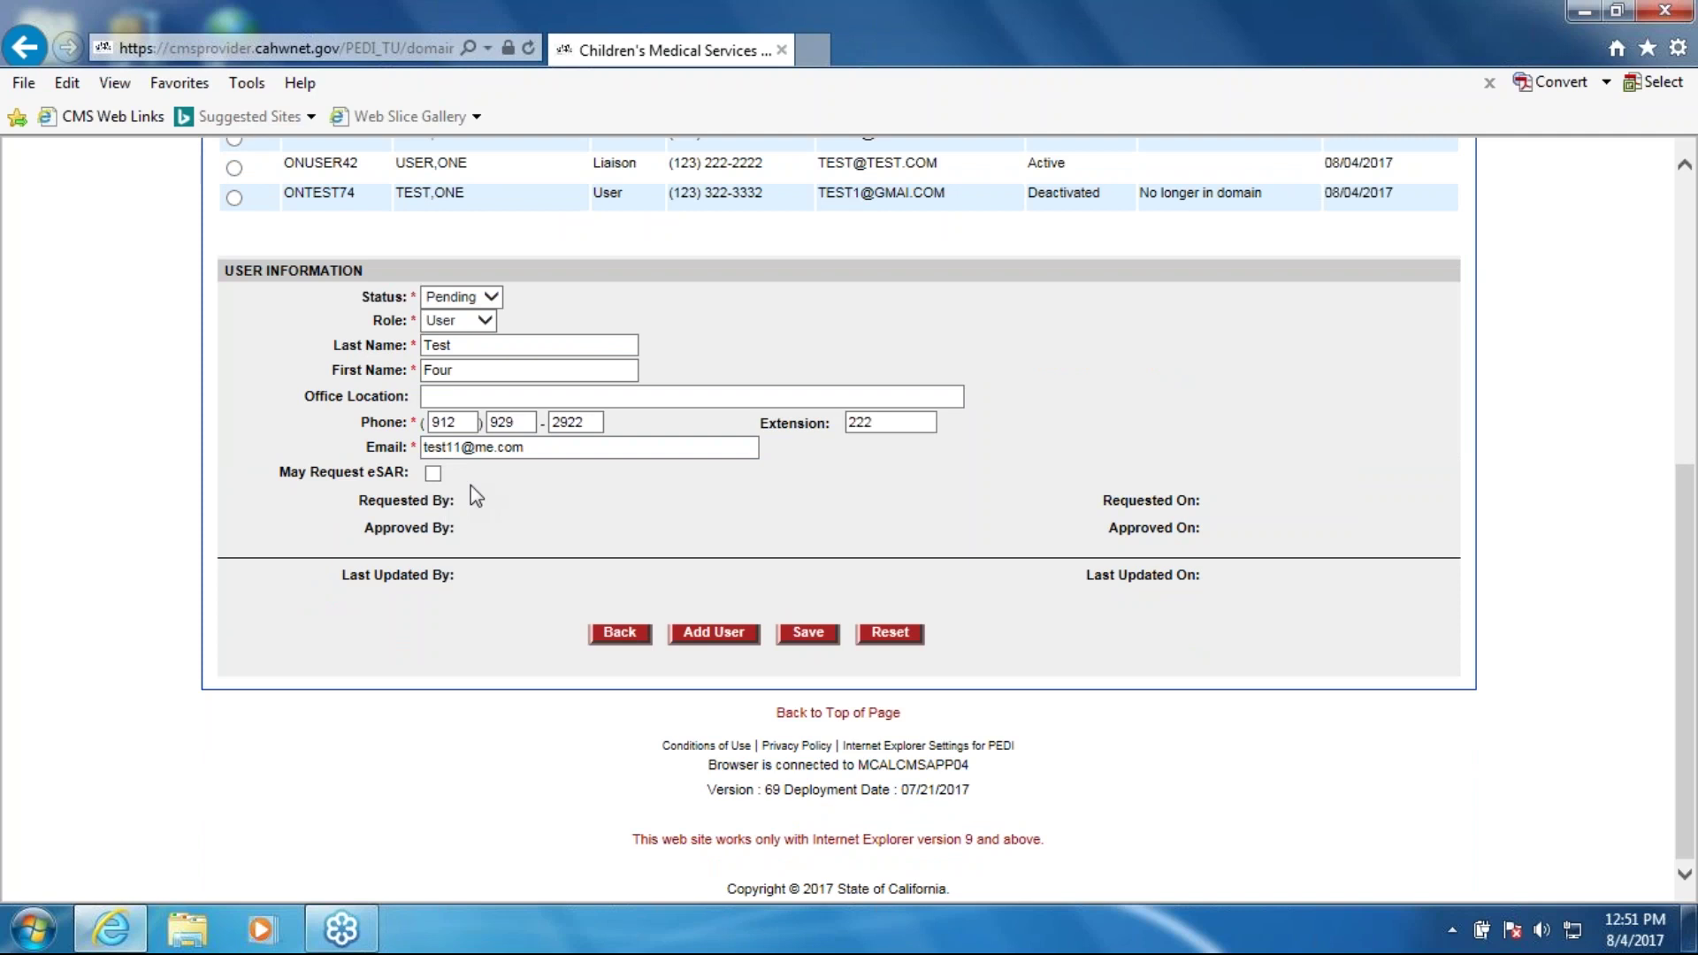
Step: Save user Test Four so they are listed as a Pending User
scroll(892, 527, "up", 2)
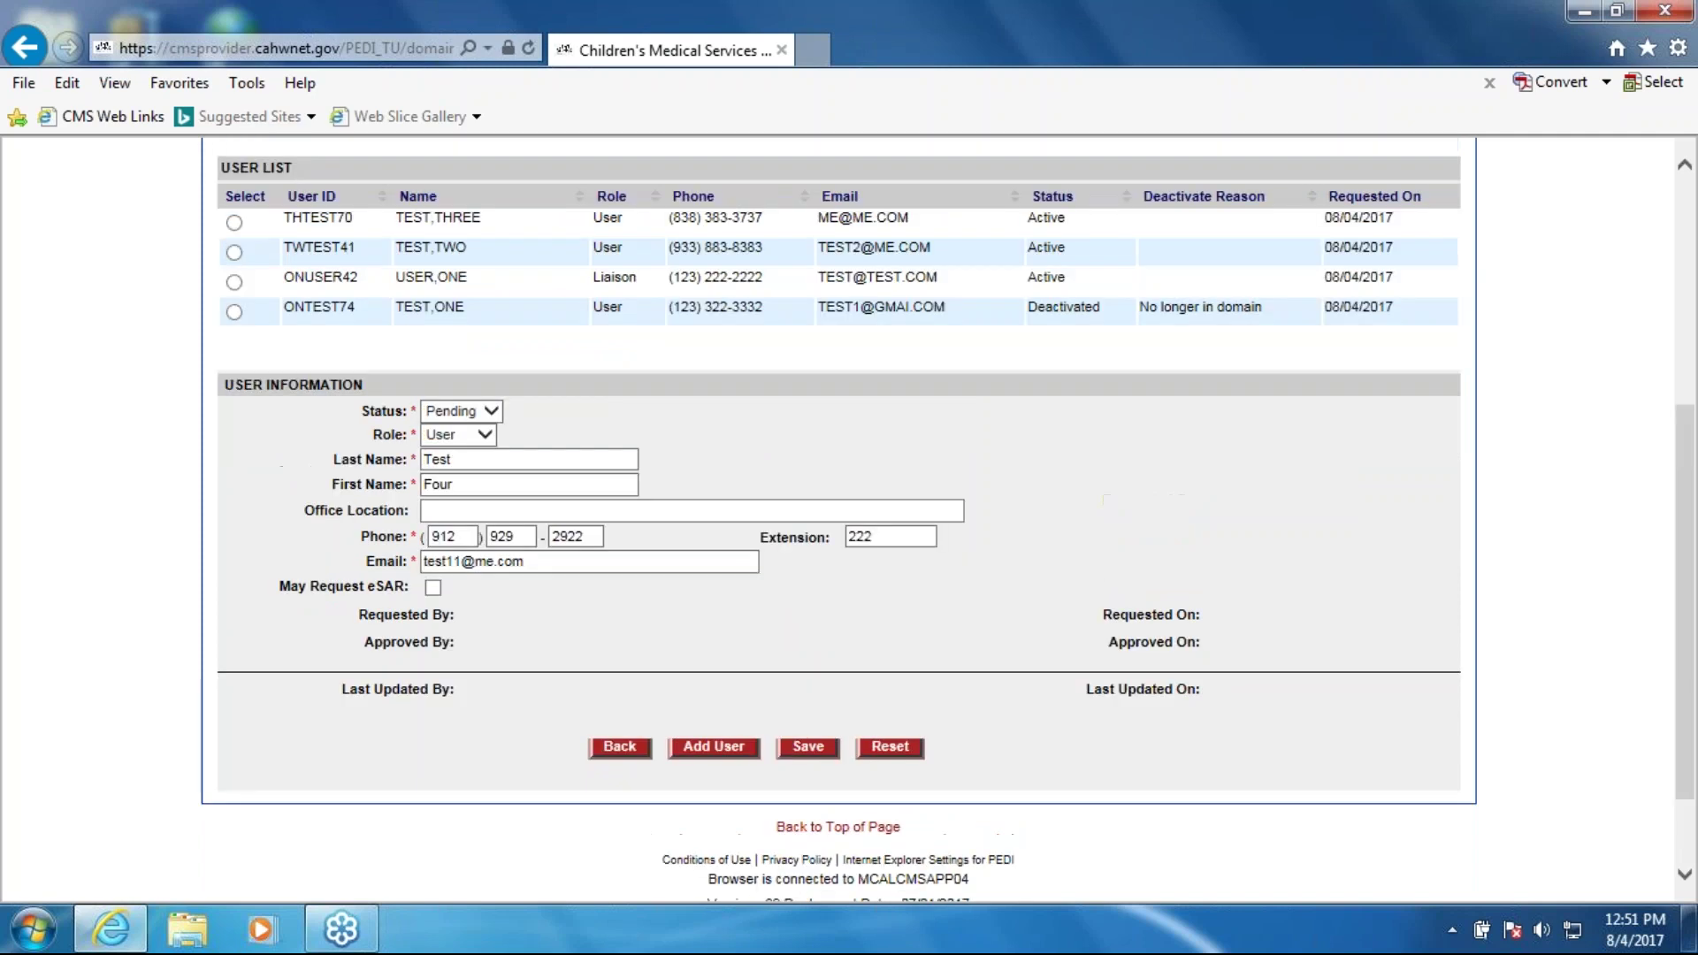
scroll(891, 527, "up", 3)
scroll(876, 523, "up", 2)
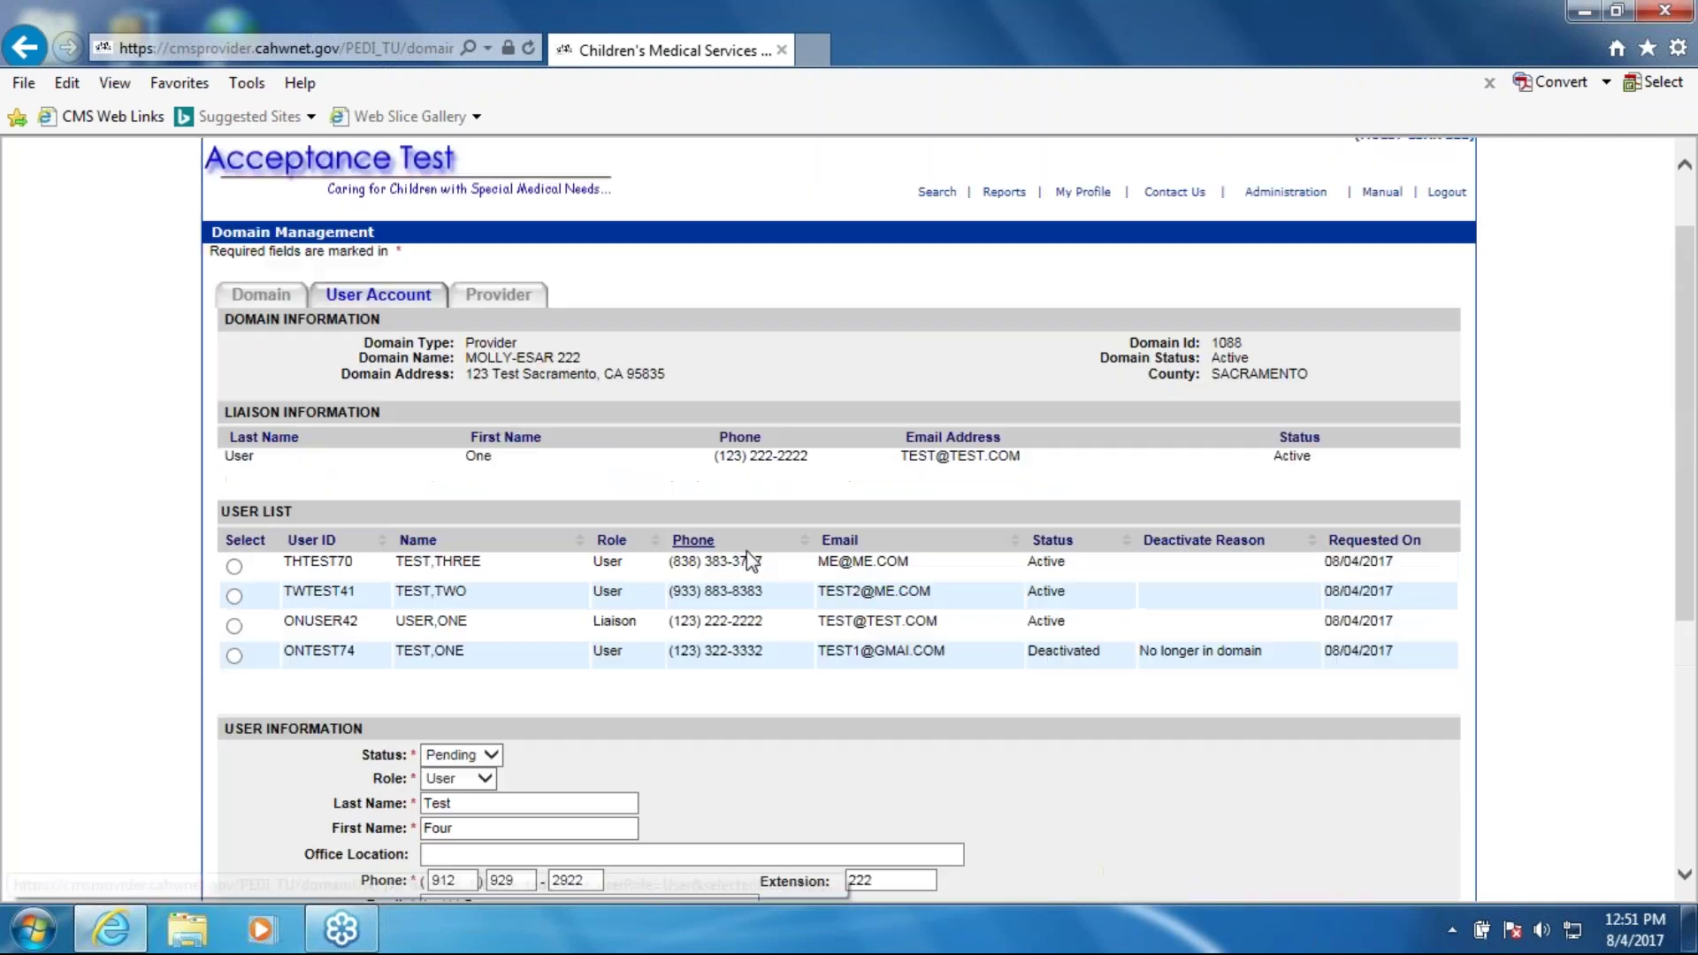
scroll(746, 564, "down", 3)
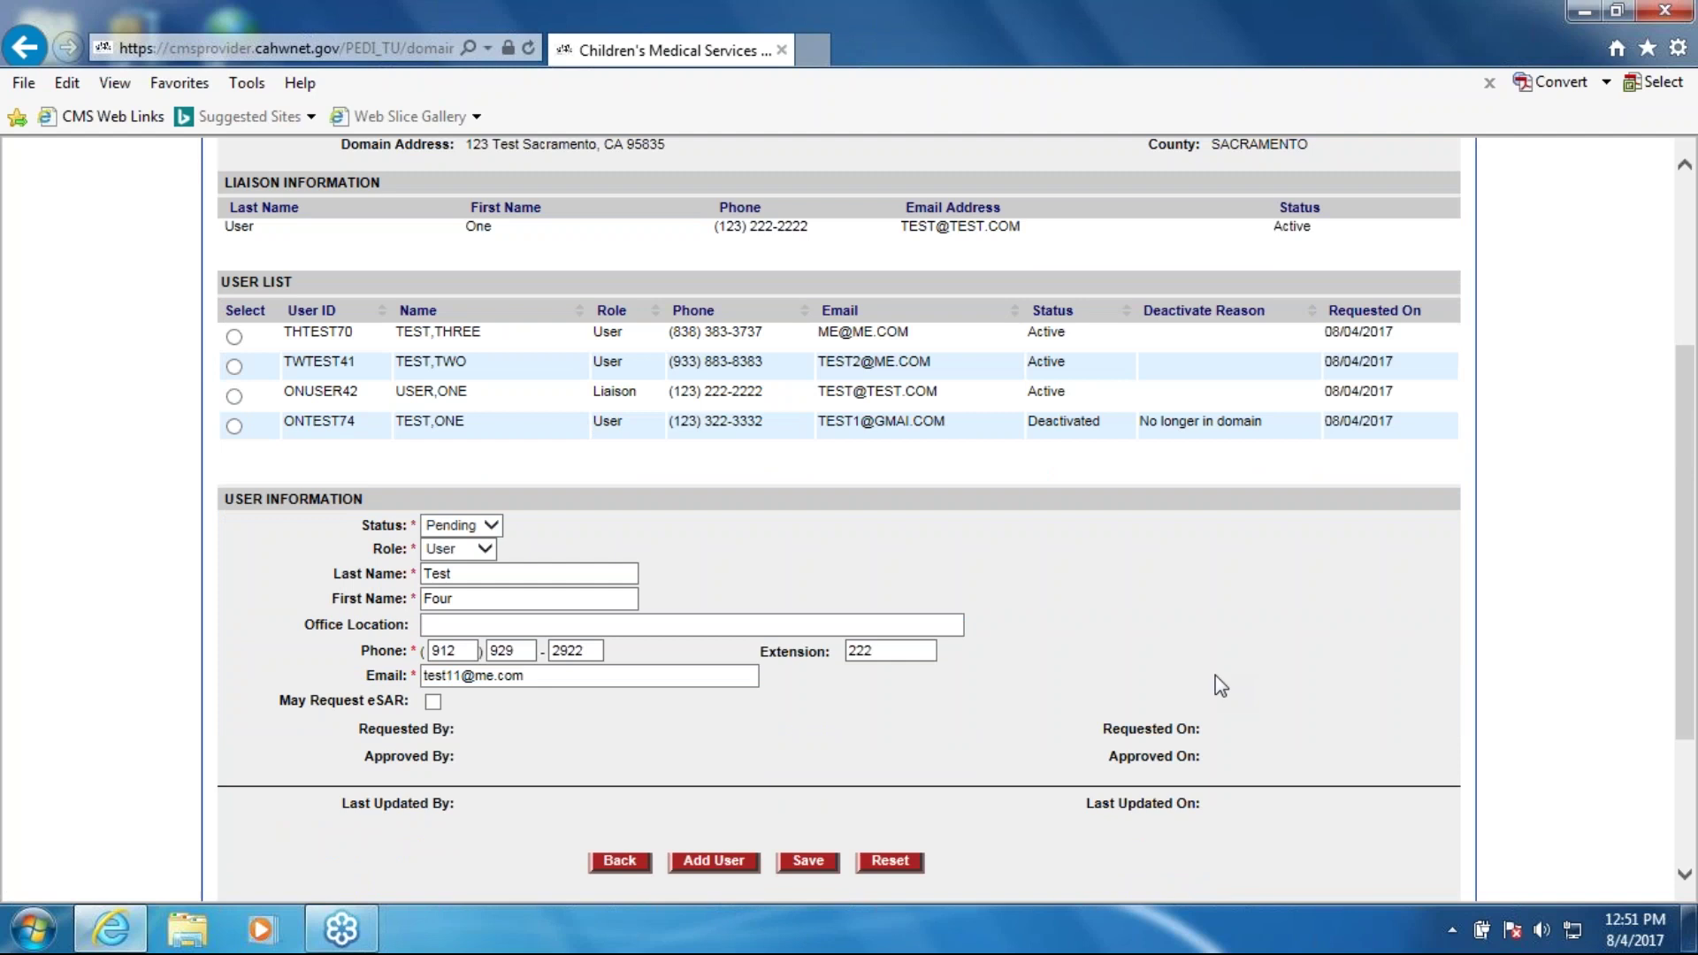
scroll(1215, 676, "up", 2)
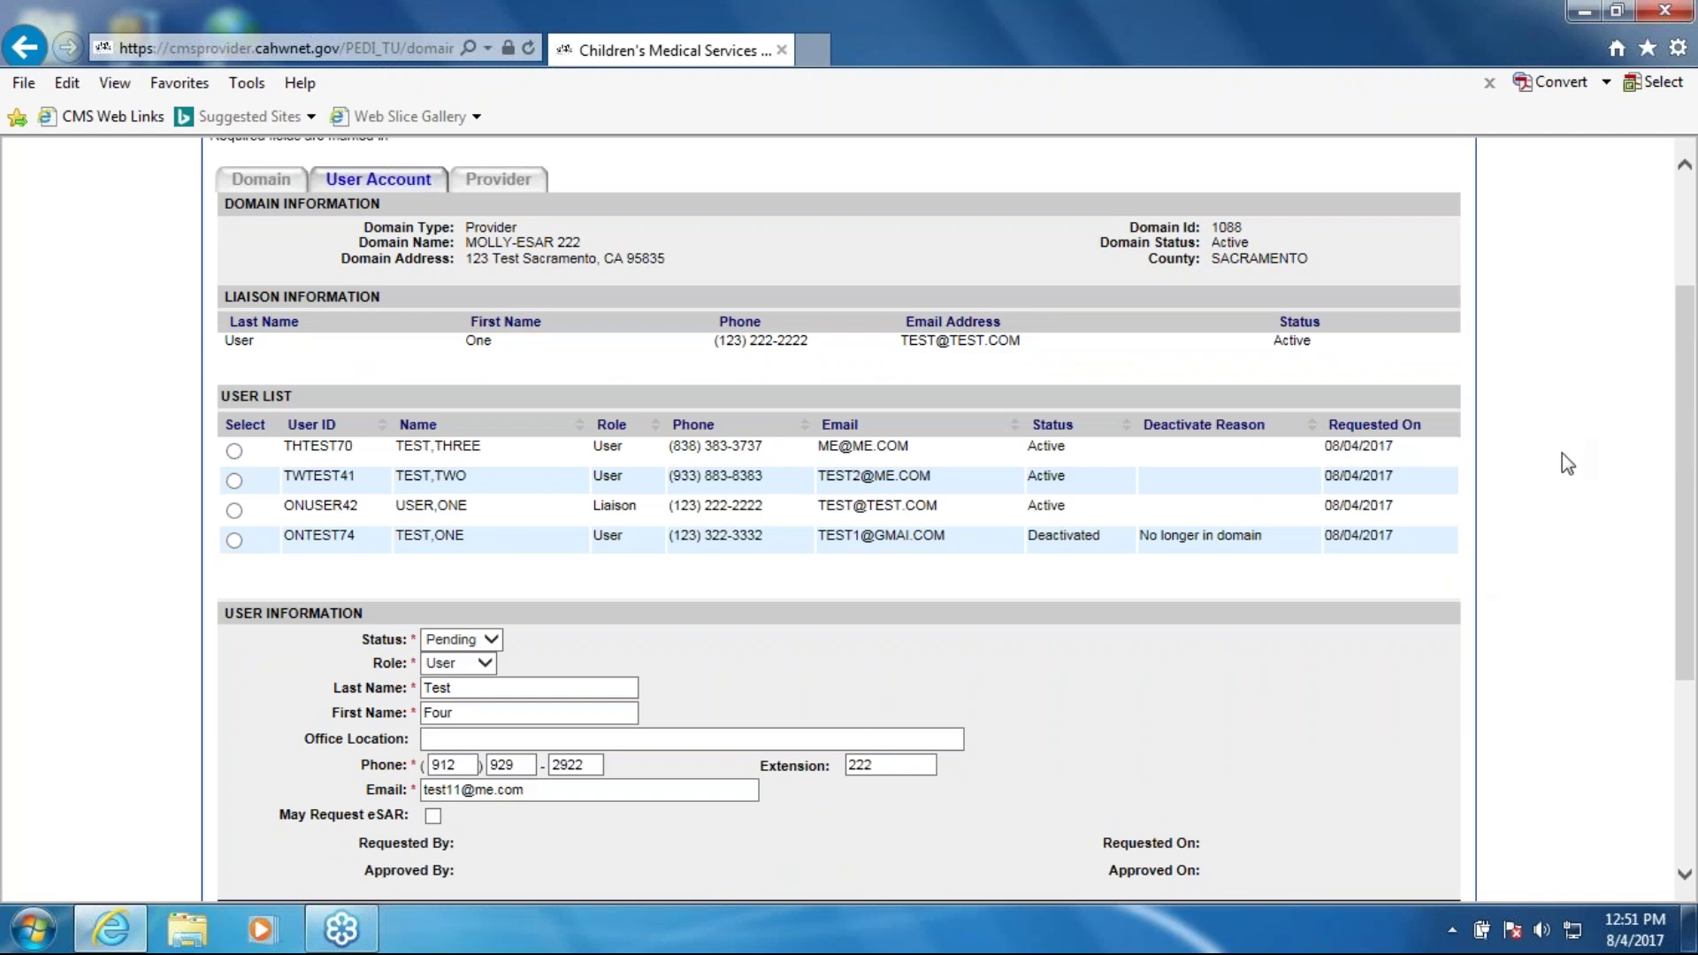
scroll(1562, 452, "up", 3)
mouse_move(1381, 279)
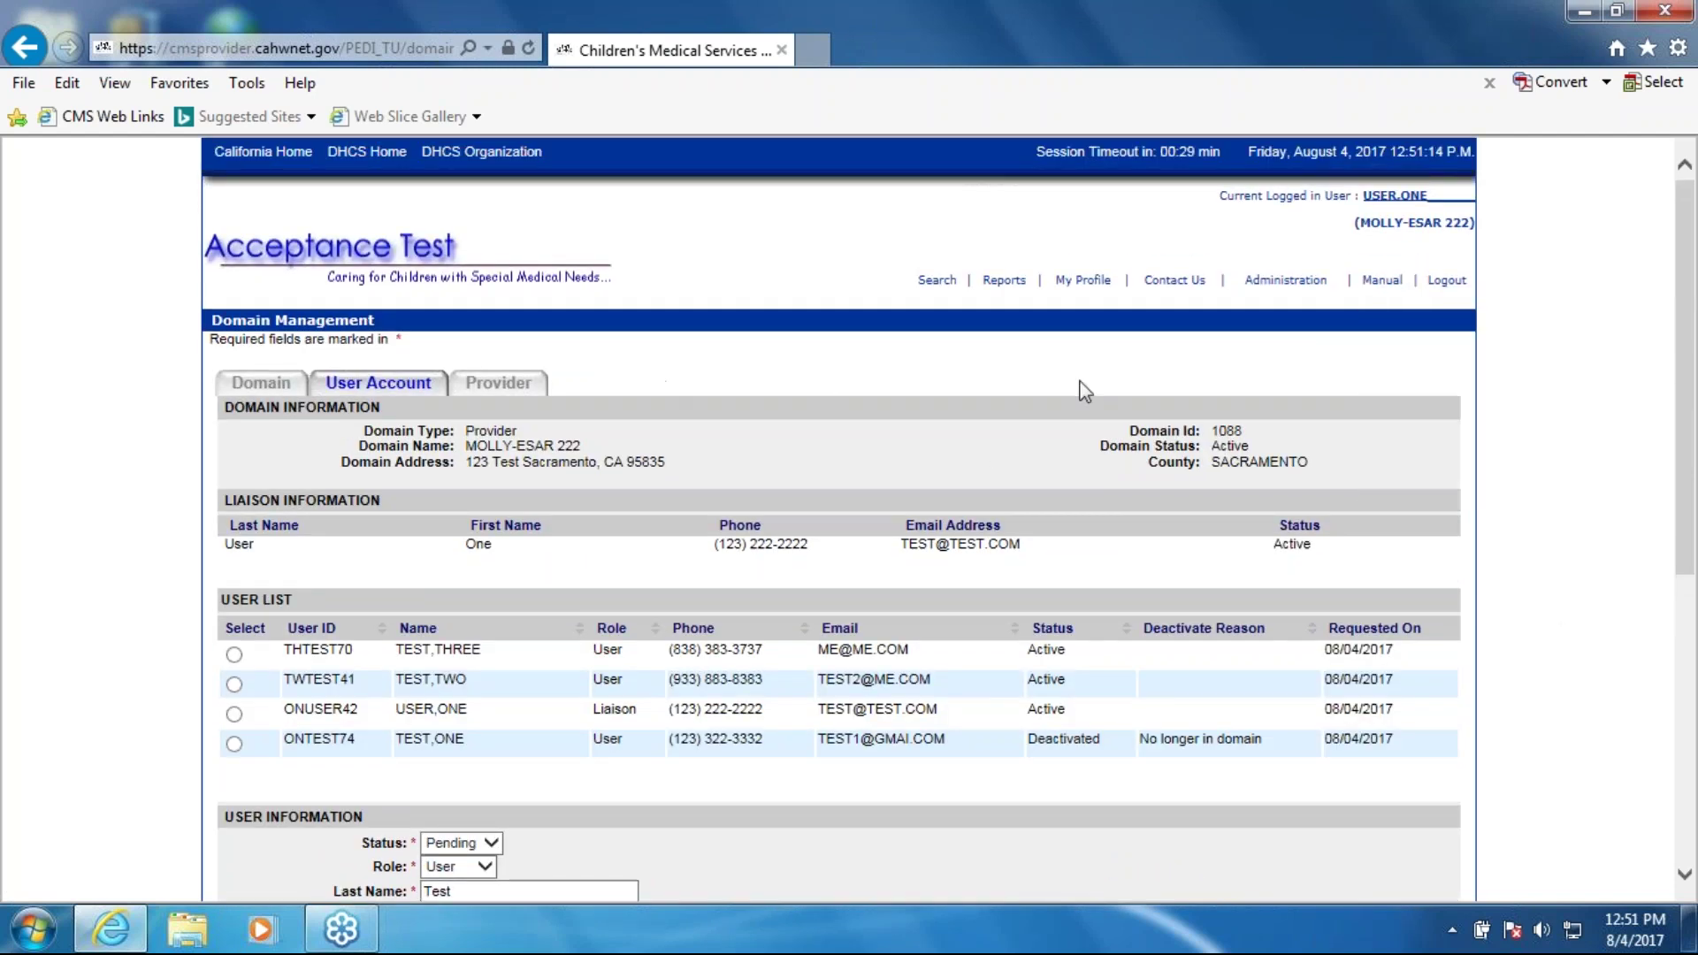
scroll(1080, 387, "down", 5)
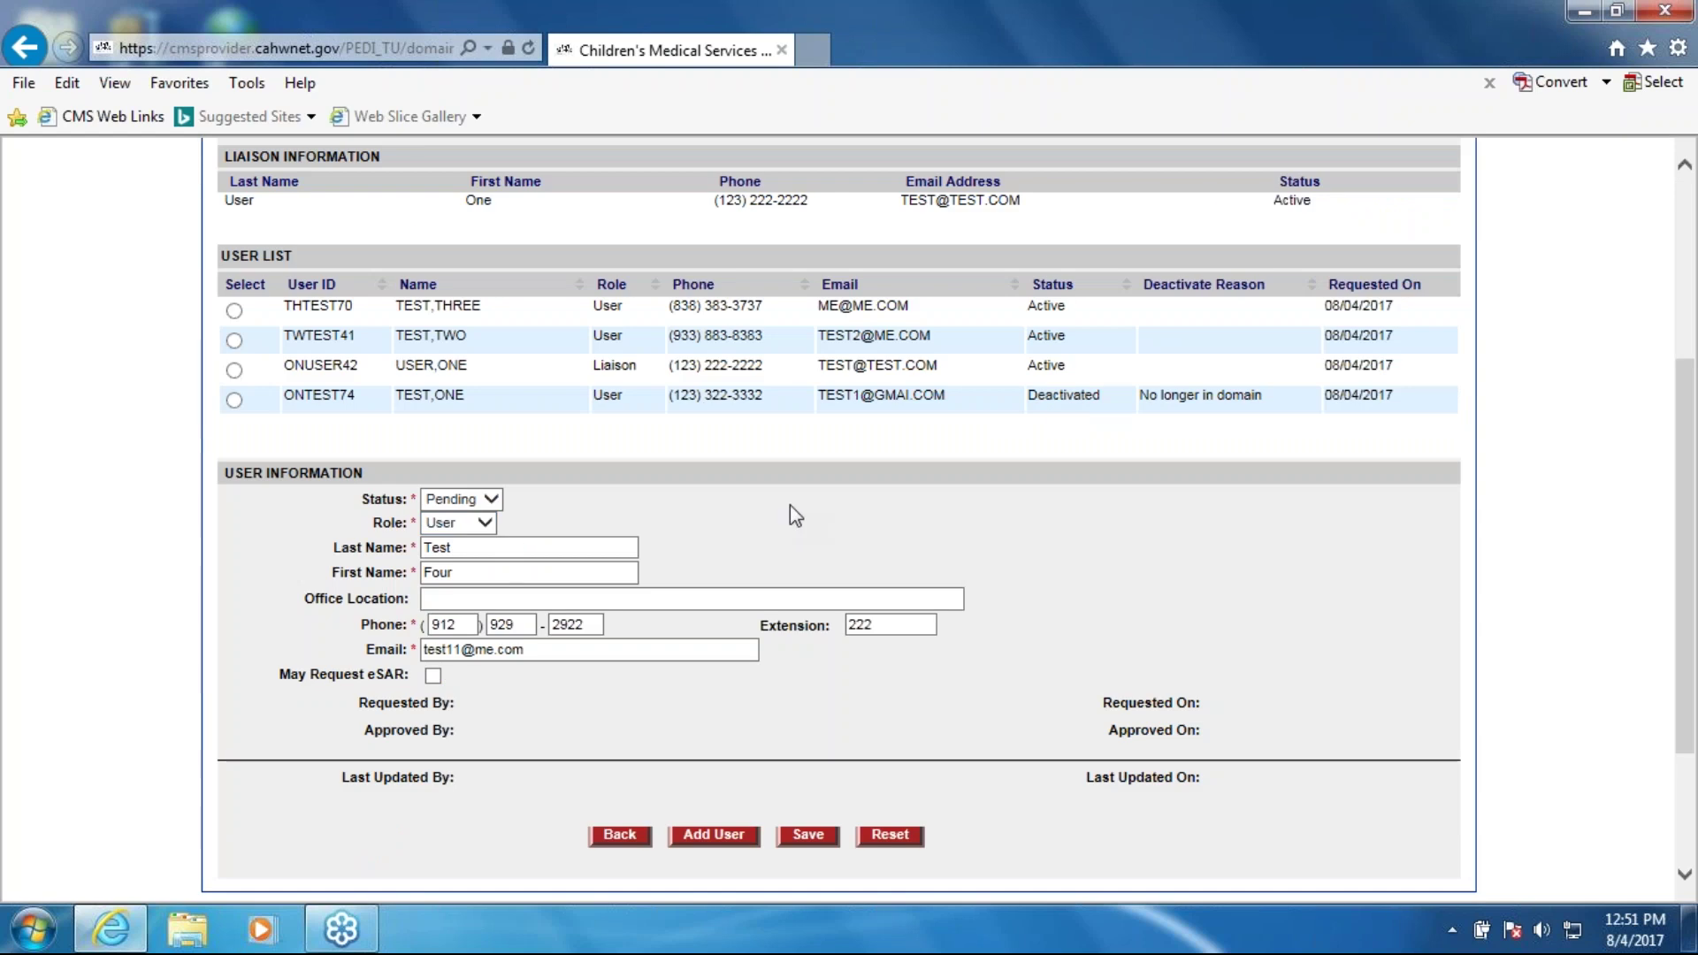
scroll(794, 515, "up", 2)
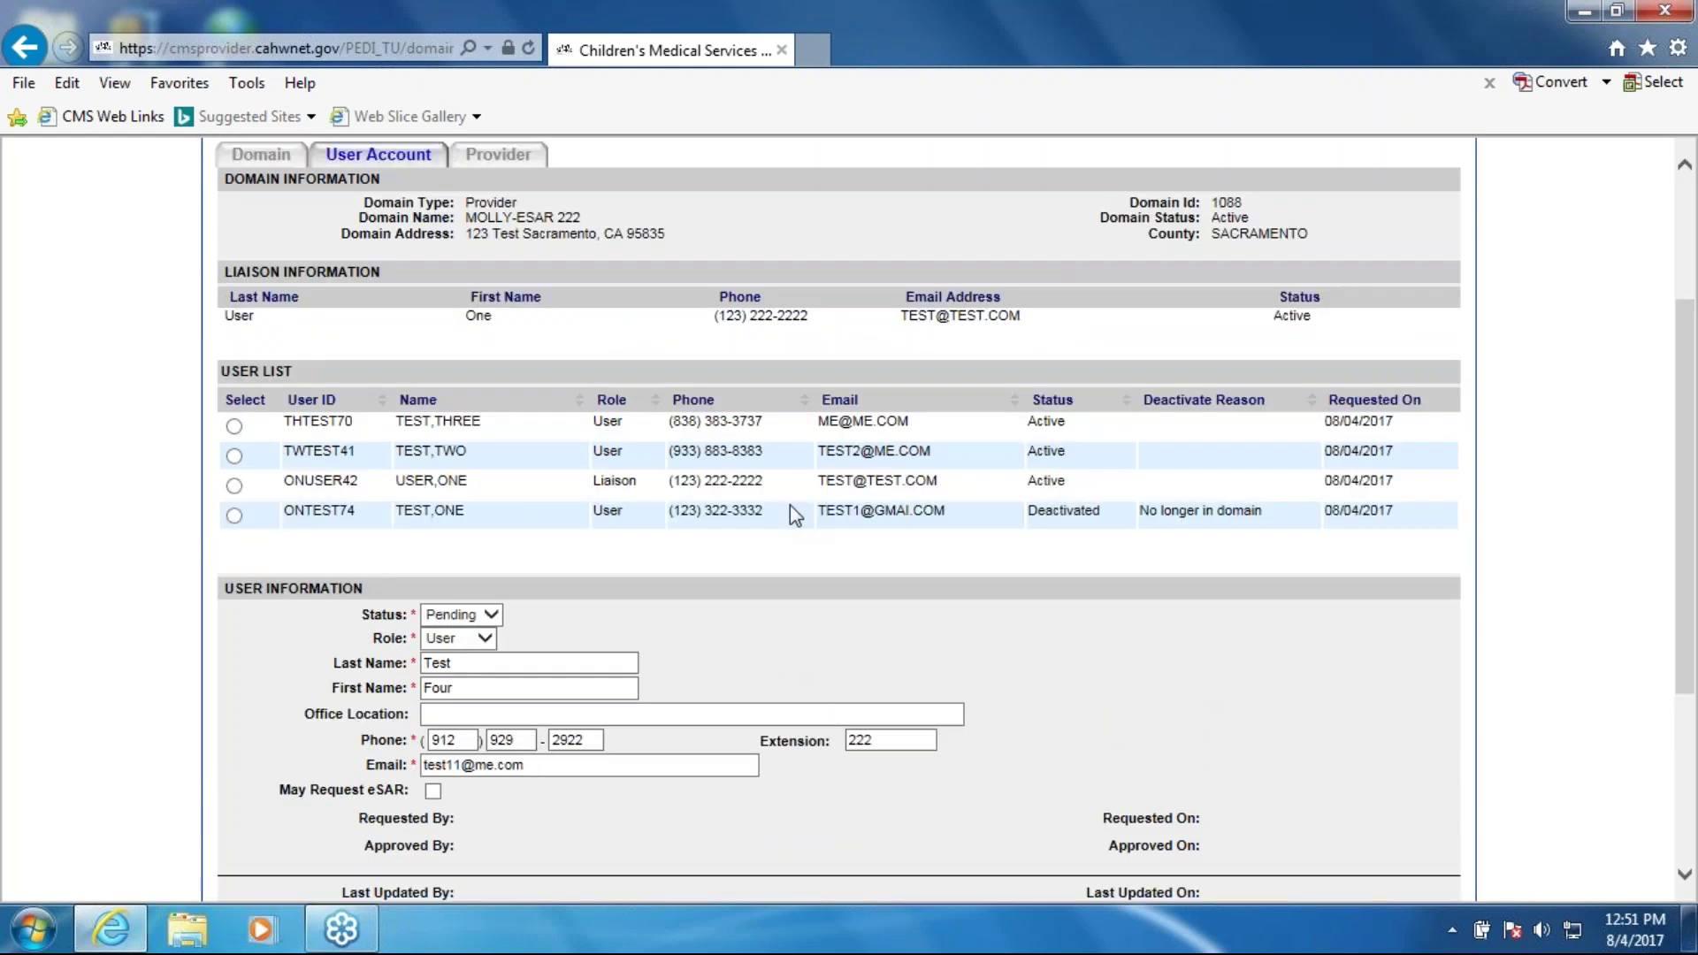
scroll(789, 496, "down", 2)
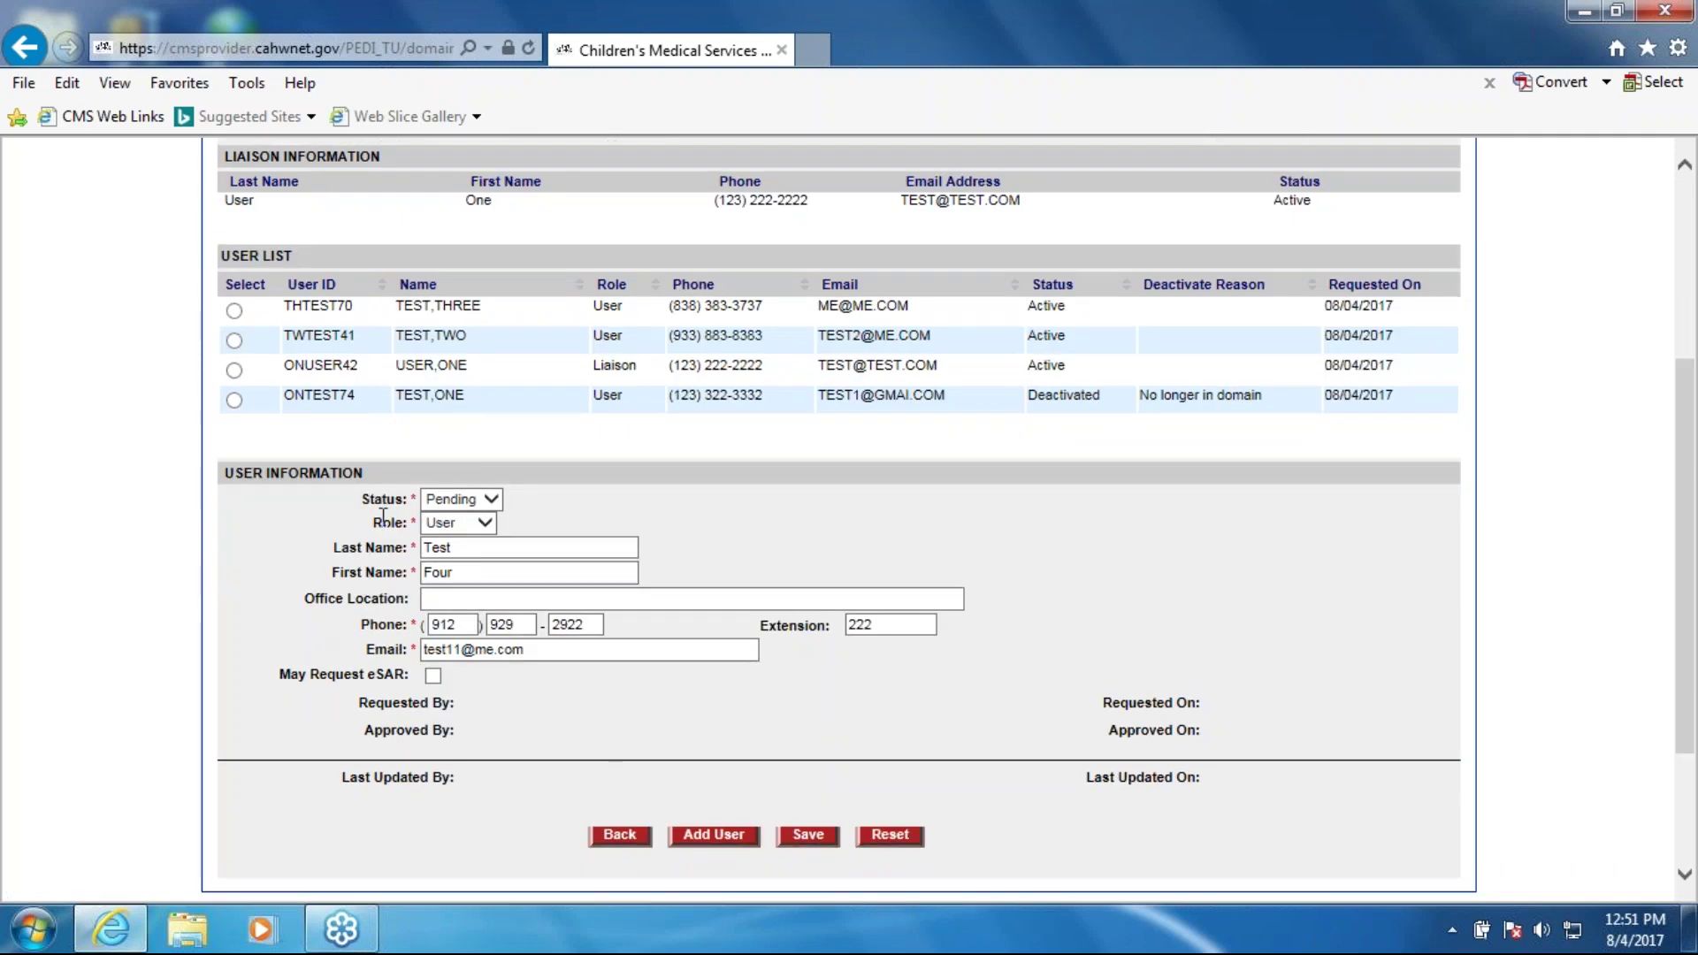
left_click(471, 598)
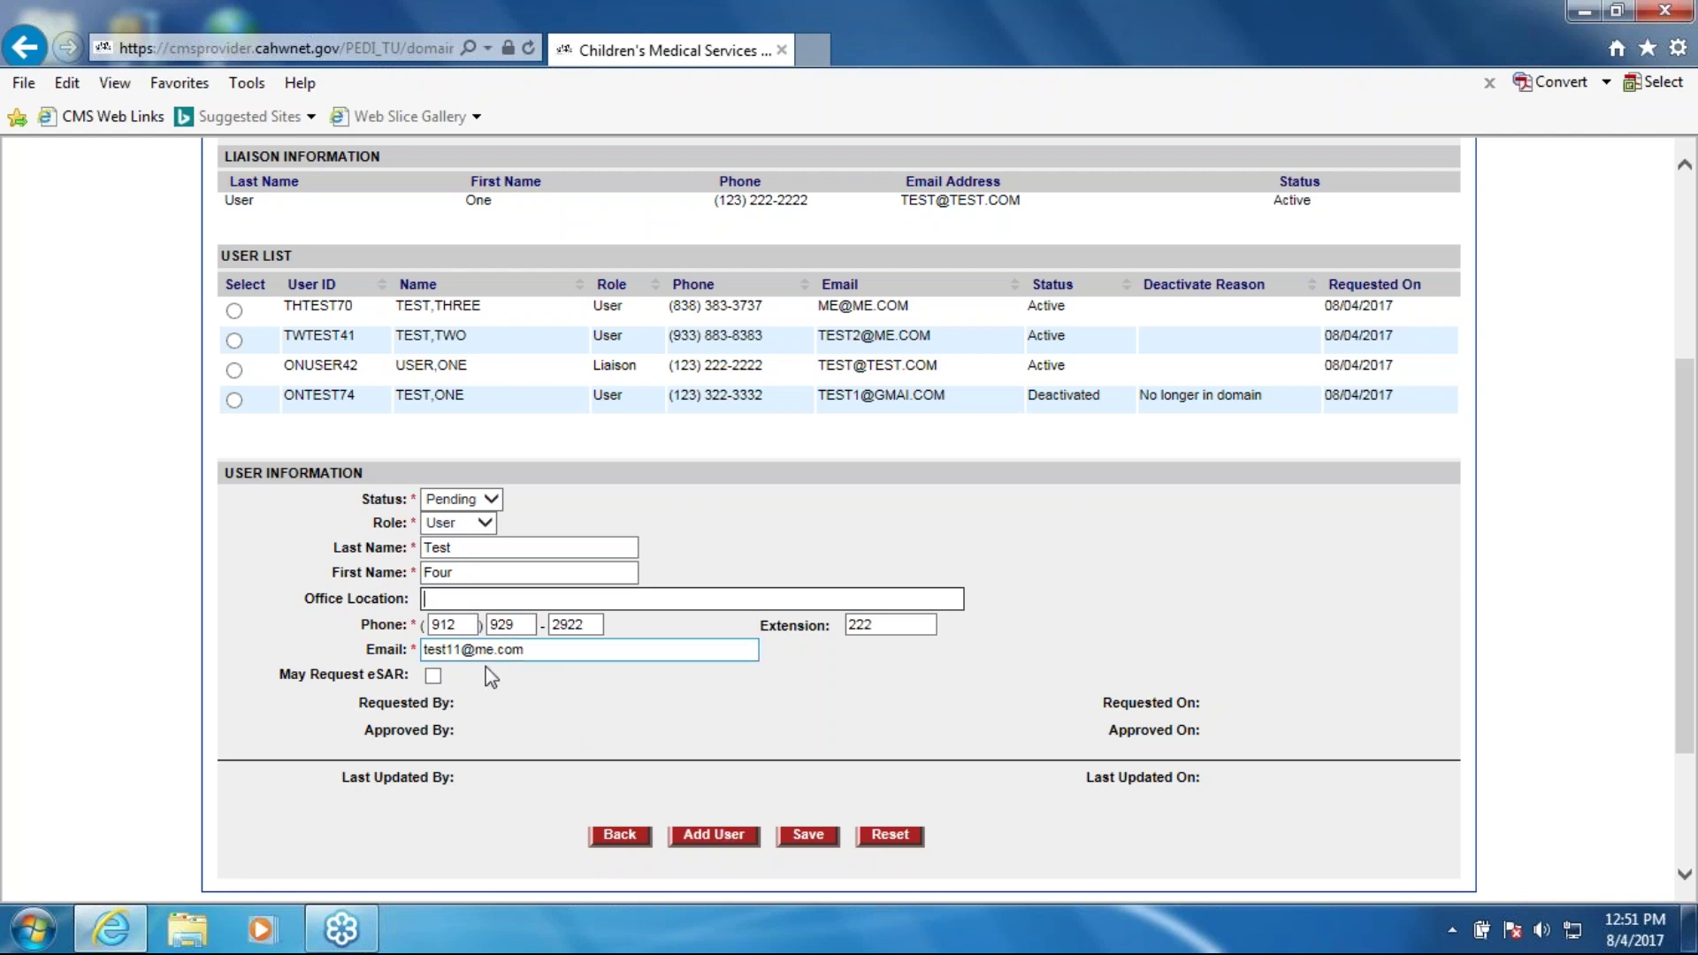
left_click(808, 836)
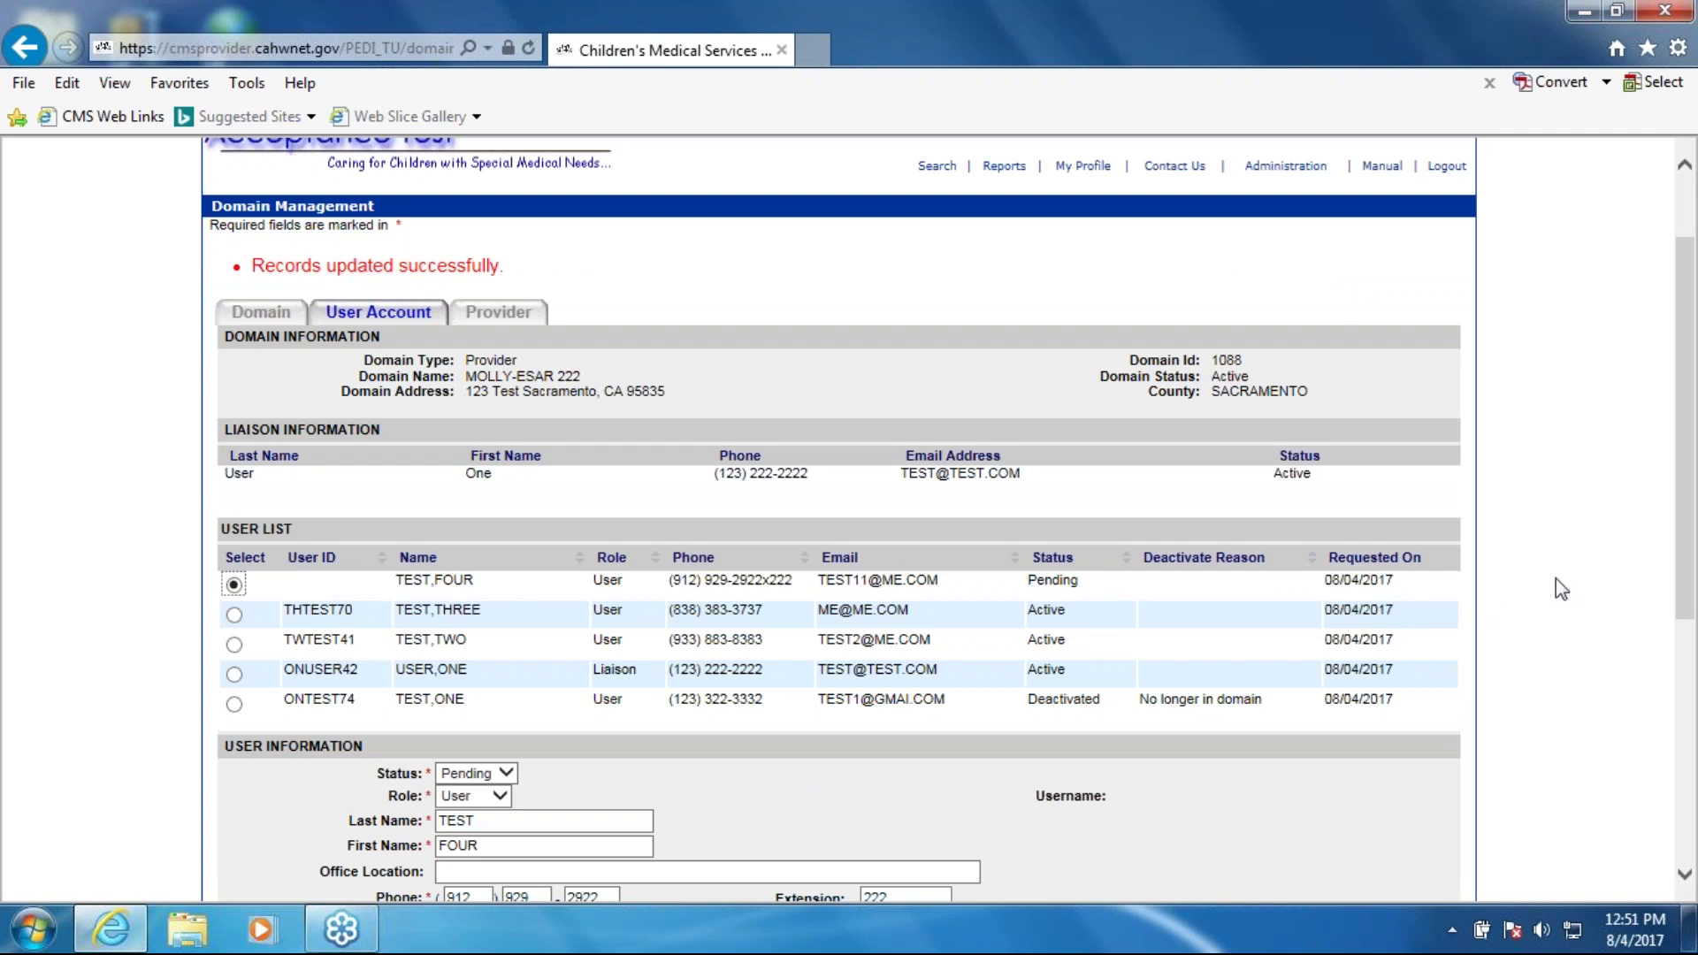
Step: Start another new user with last name Test and first name New User
scroll(1541, 611, "down", 5)
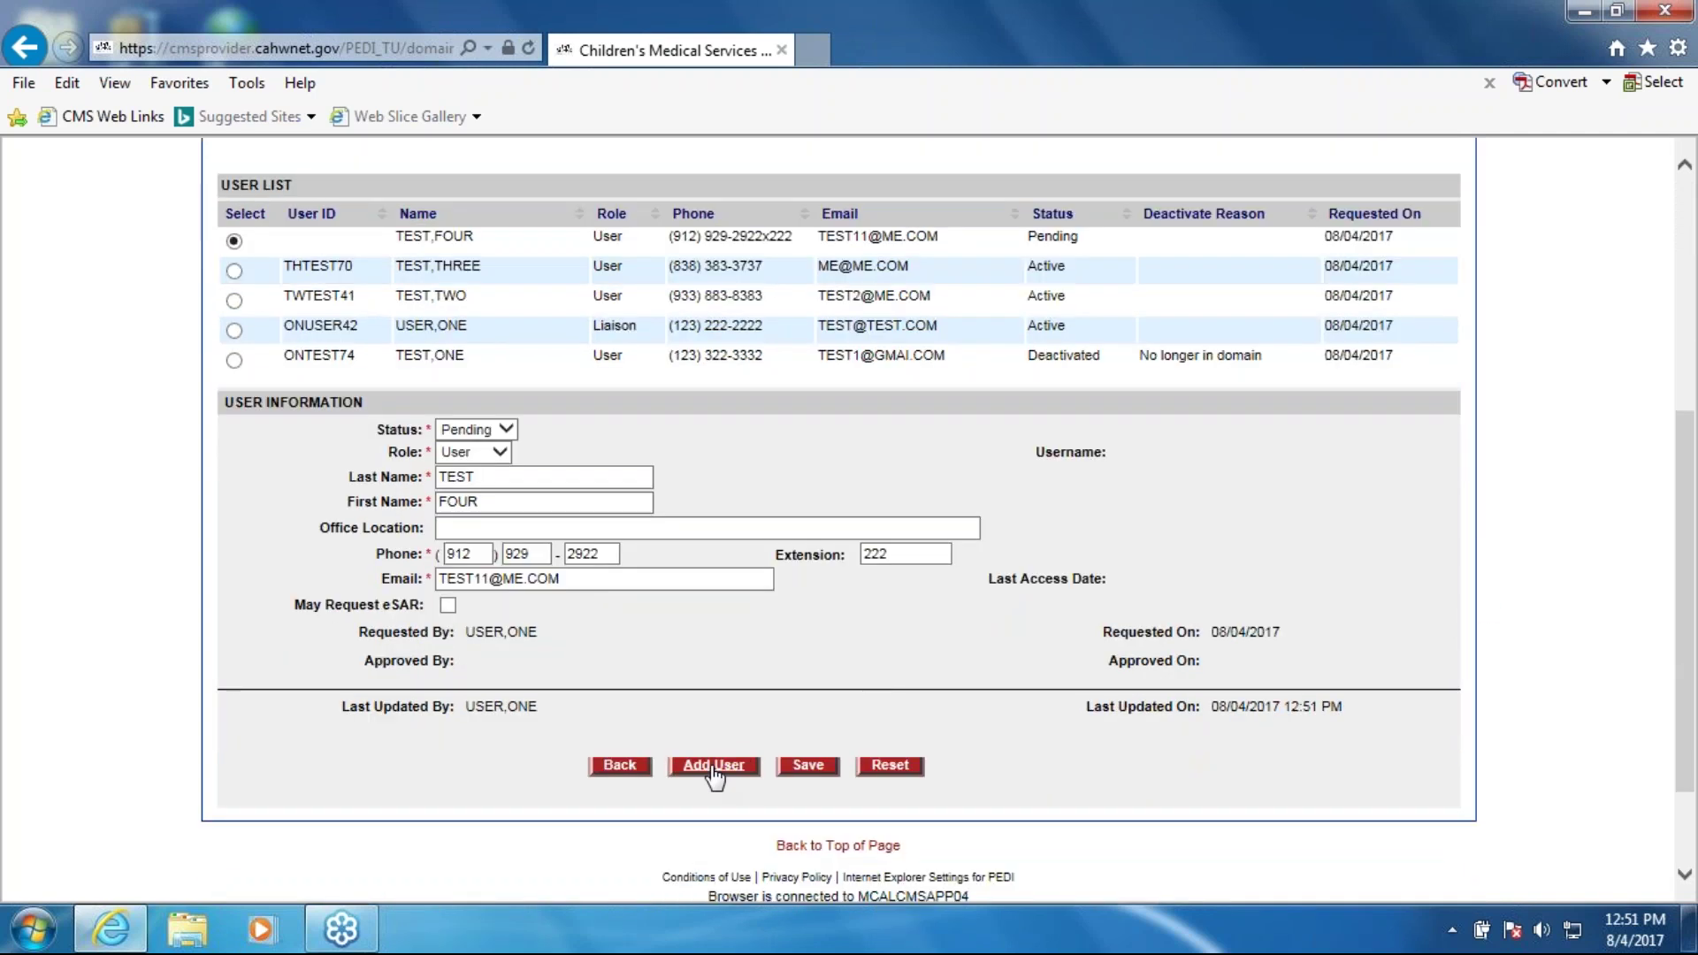
left_click(714, 765)
scroll(574, 707, "down", 5)
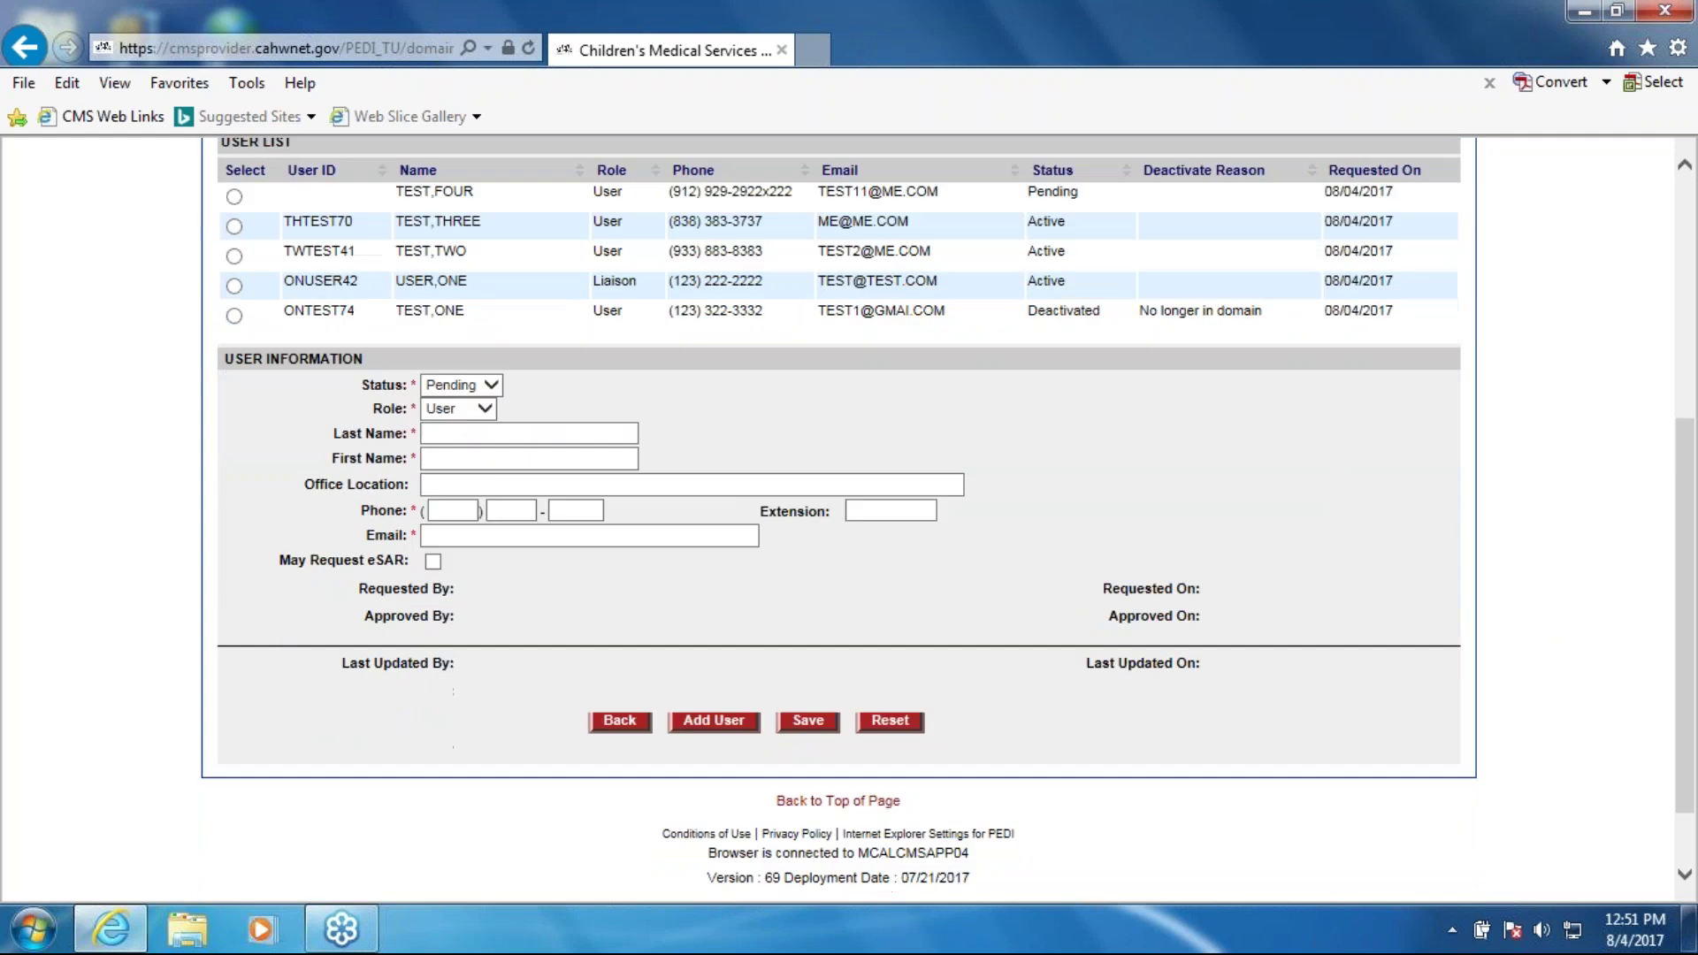
left_click(487, 435)
type("Test")
key("Tab")
type("New User")
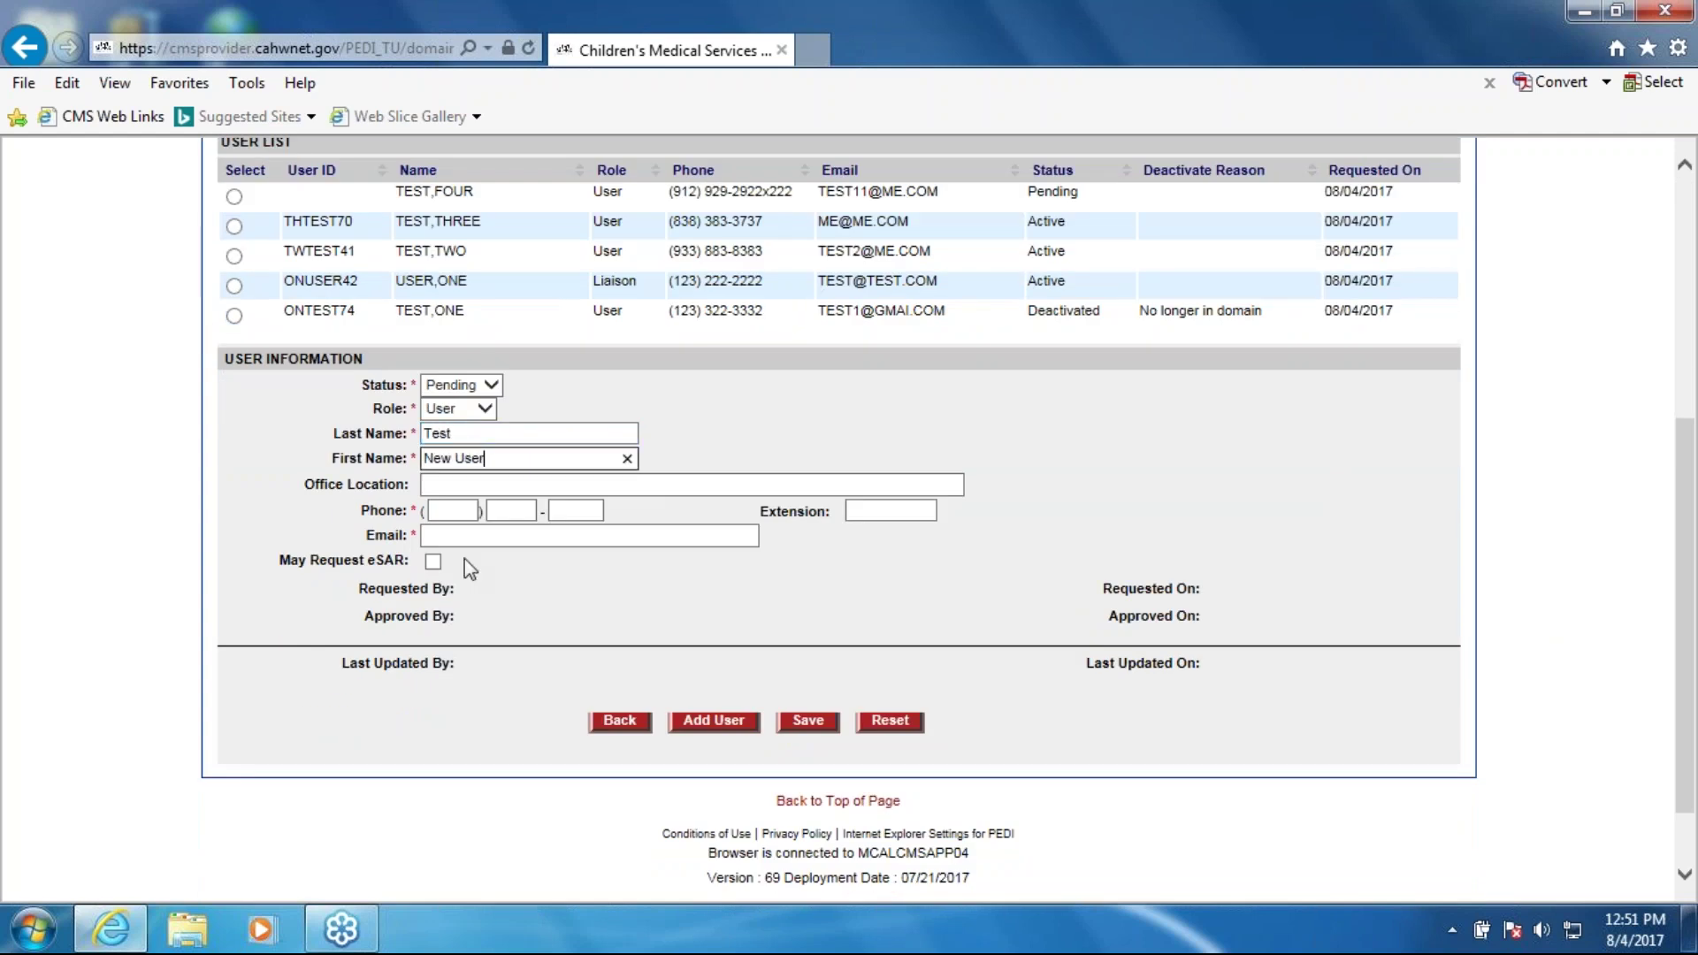
Step: Enter the office address, phone number, extension 123 and e-mail, leaving eSAR unticked
left_click(465, 489)
type("123 offic")
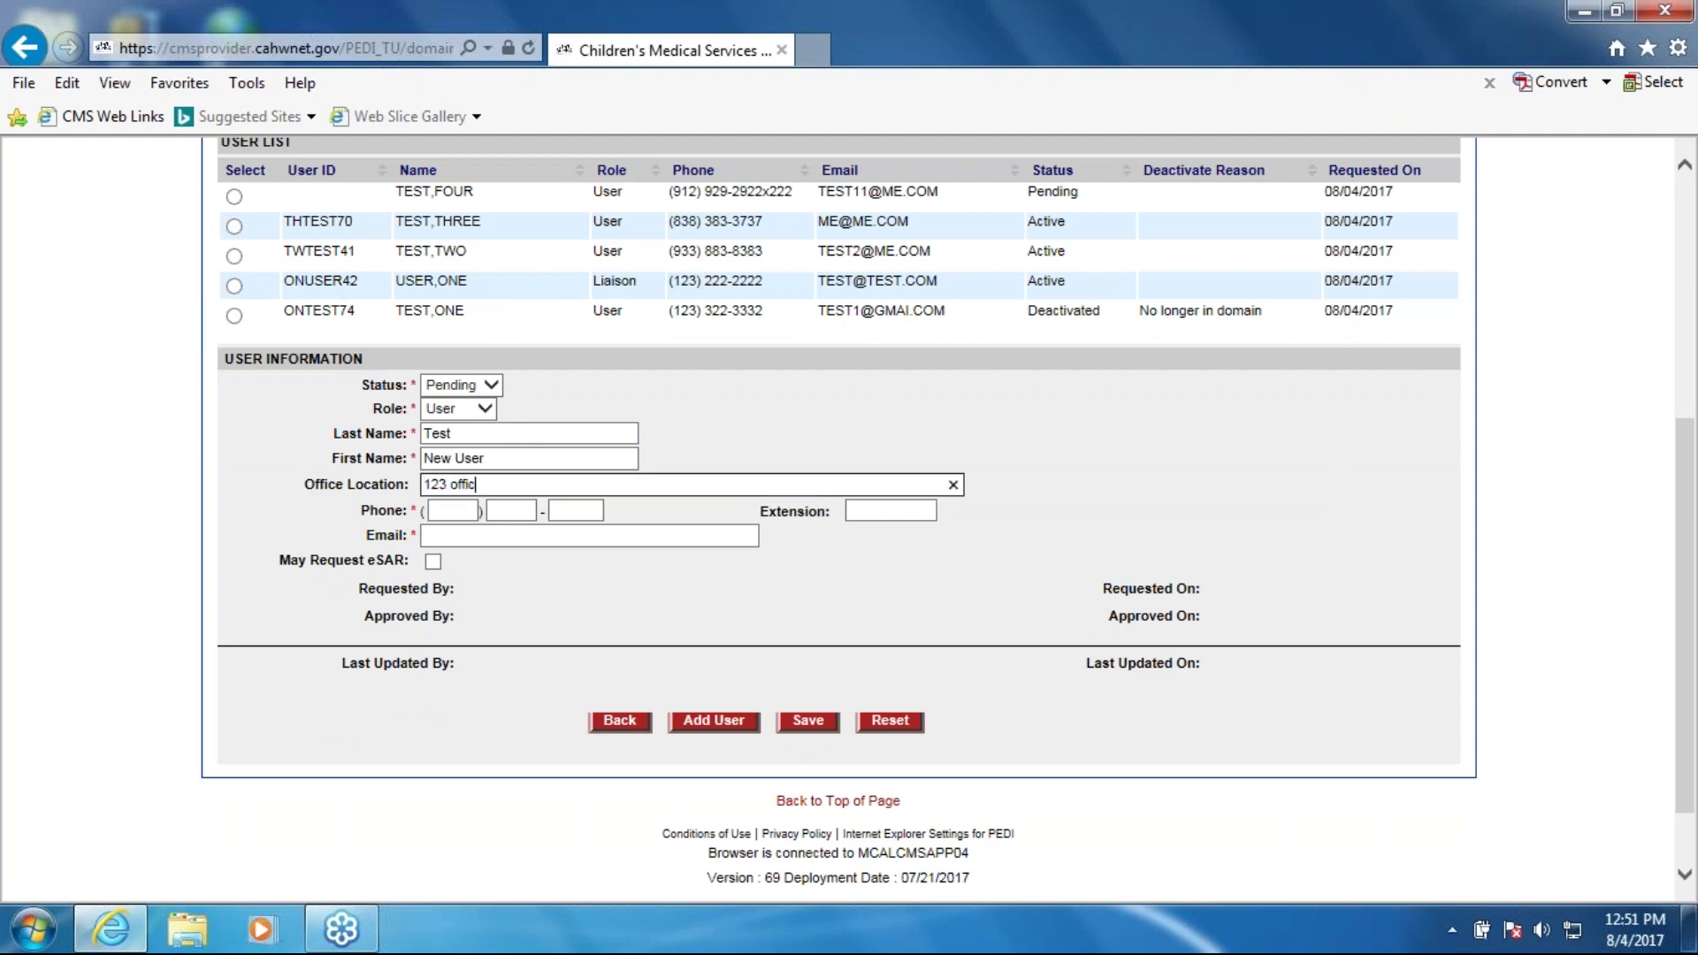
type("e, j")
type("Sacramento")
type(" CA ")
type("9")
type("5")
type("3")
key("BackSpace")
type("835")
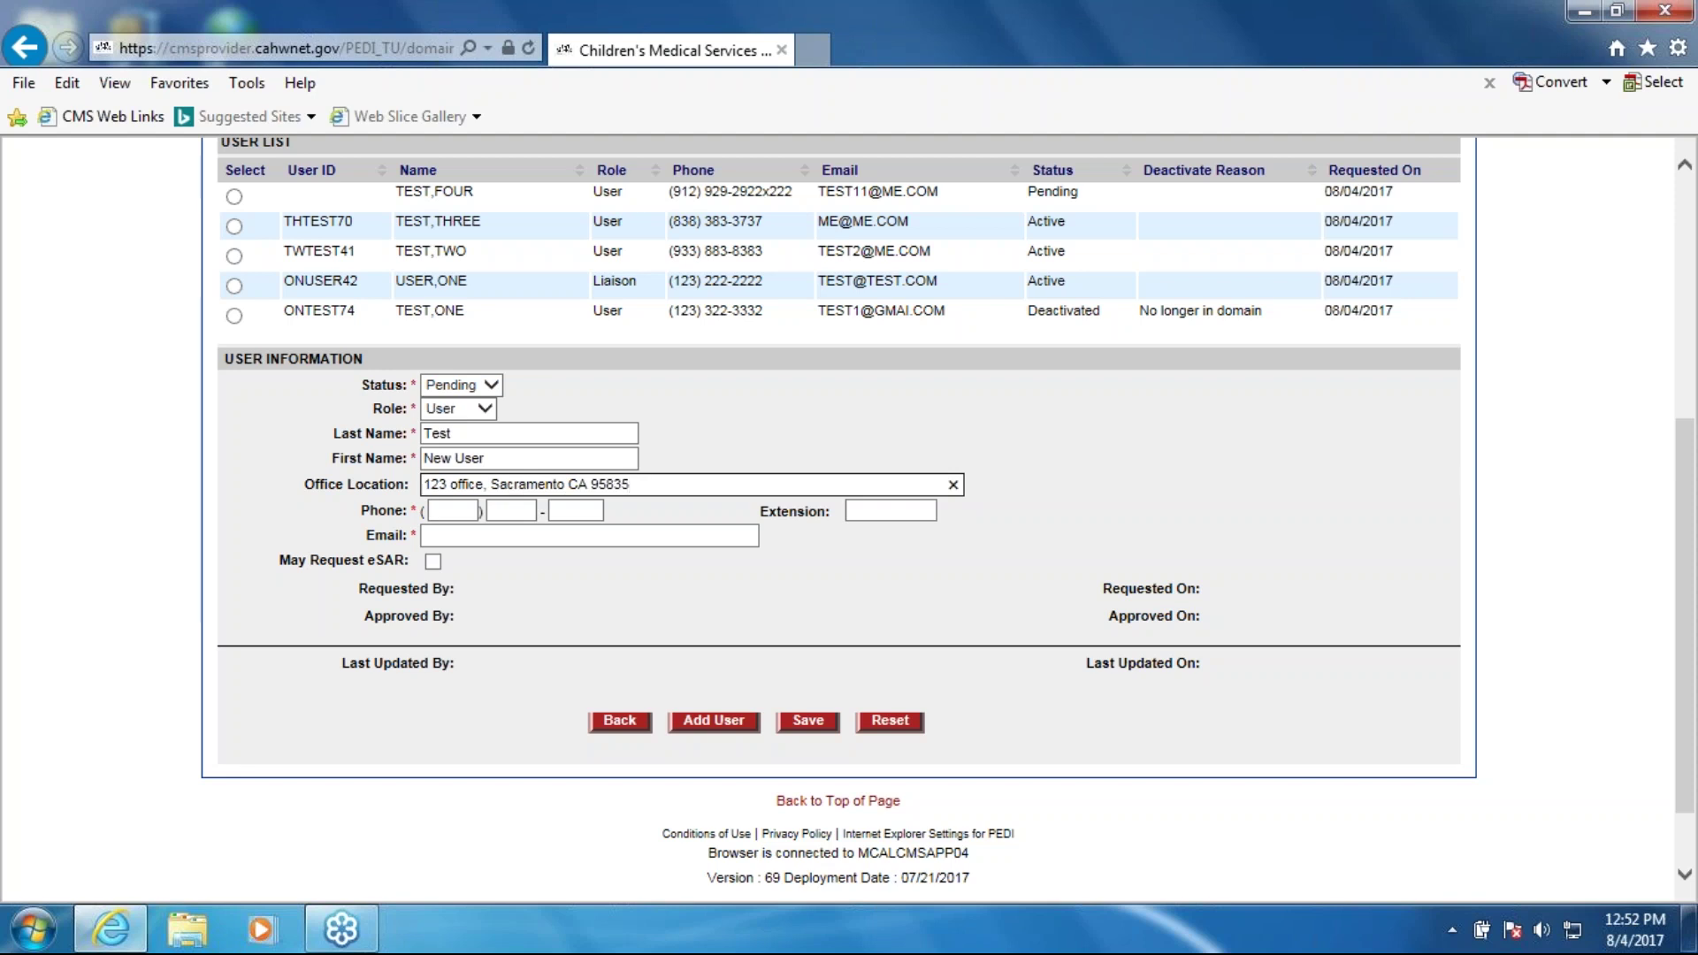
left_click(455, 510)
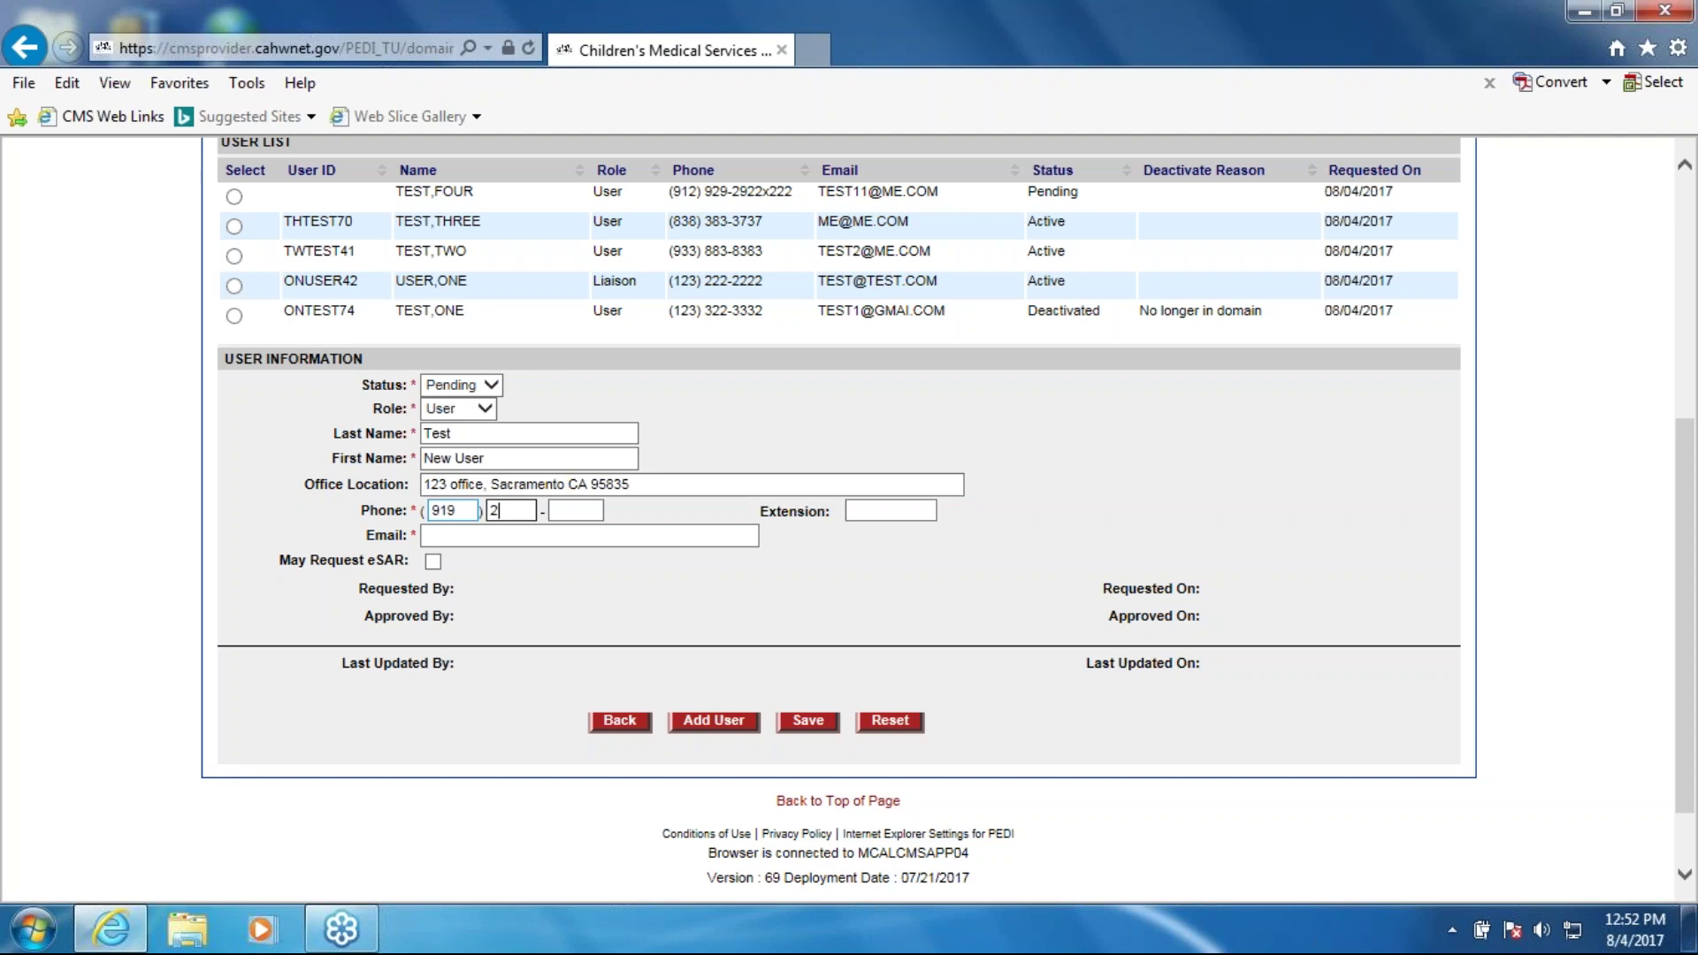
key("Tab")
type("123")
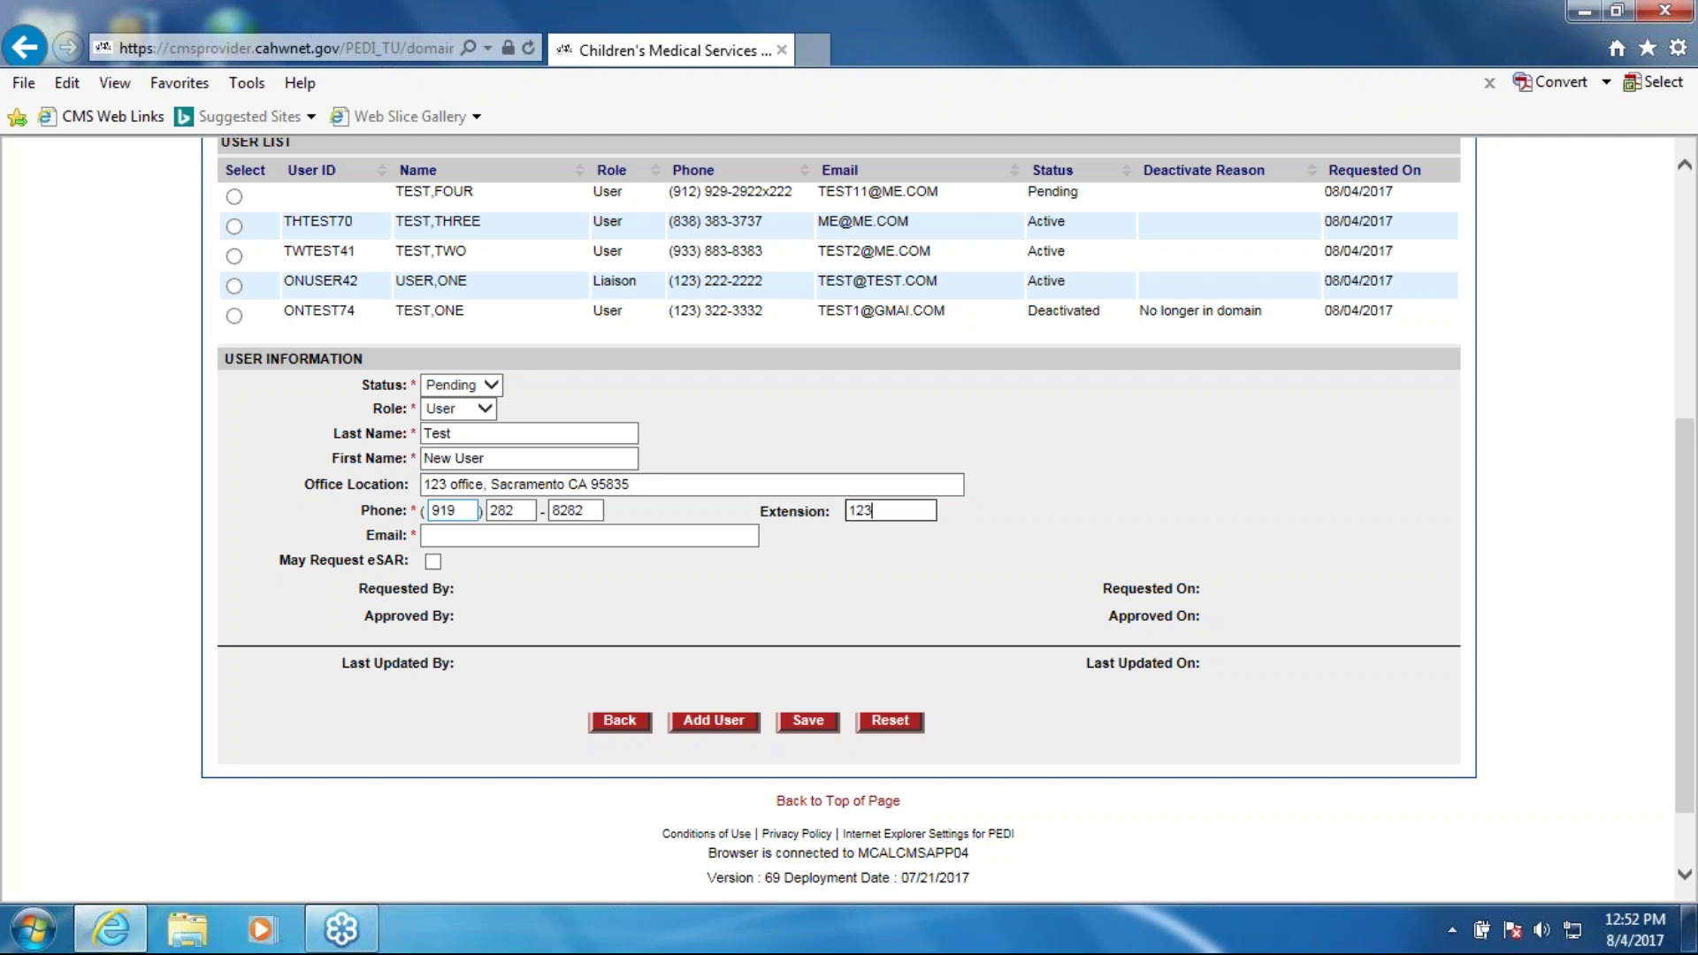
left_click(433, 560)
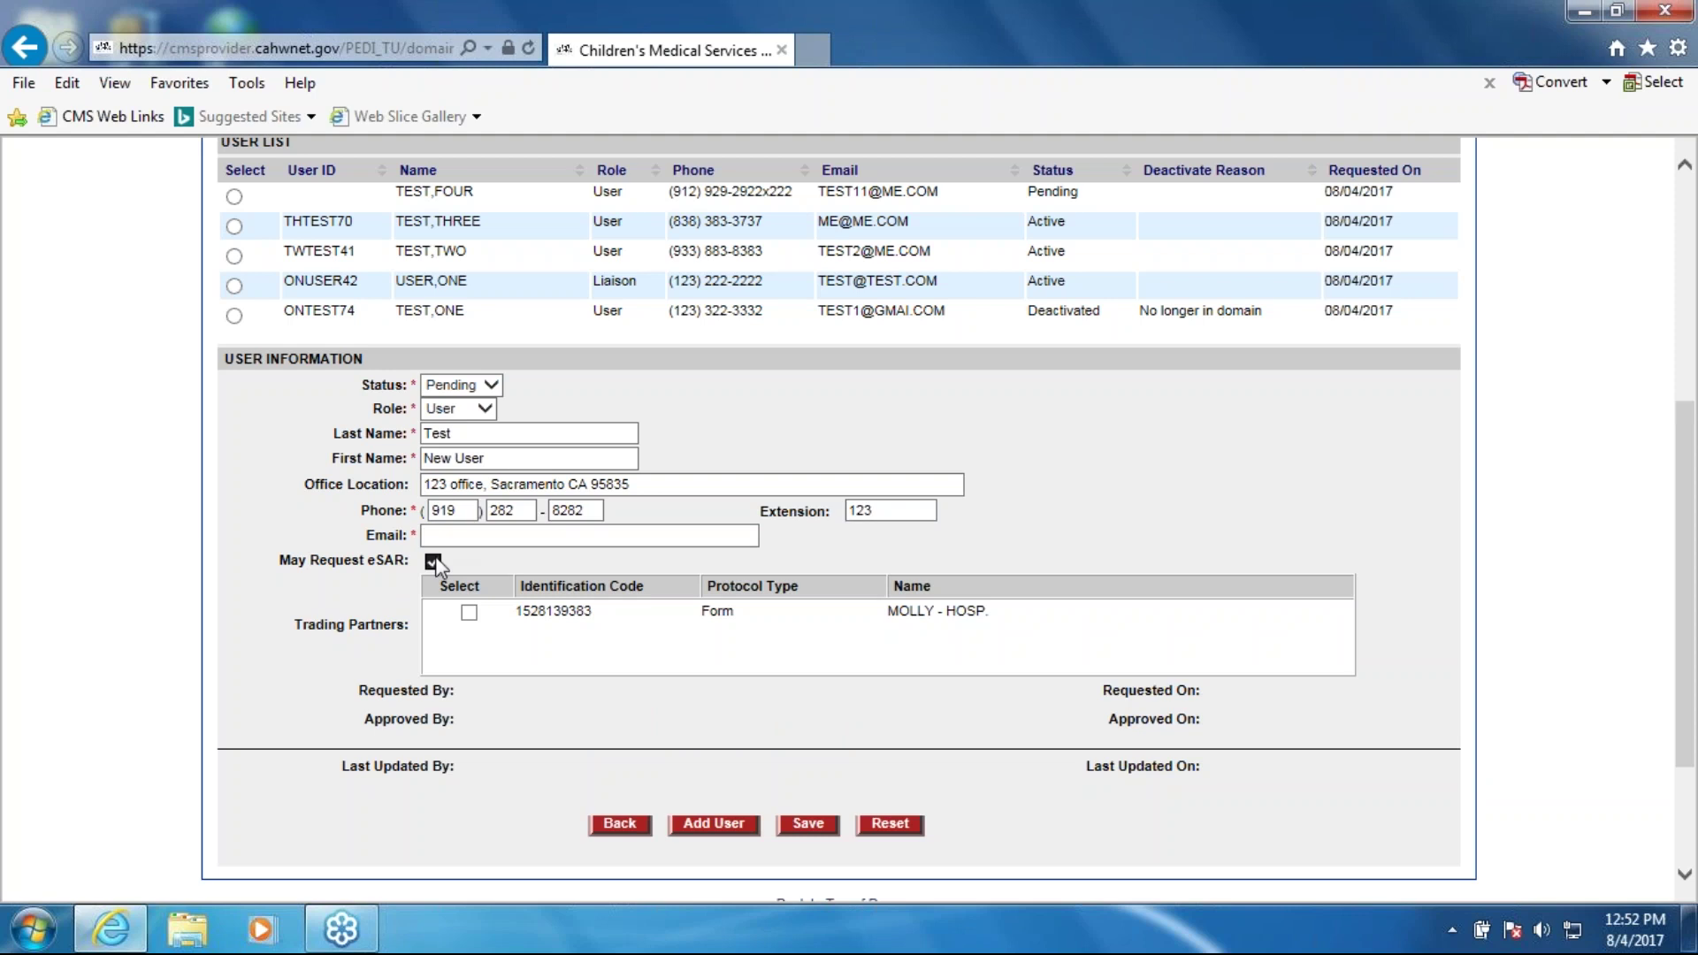
left_click(433, 560)
left_click(462, 529)
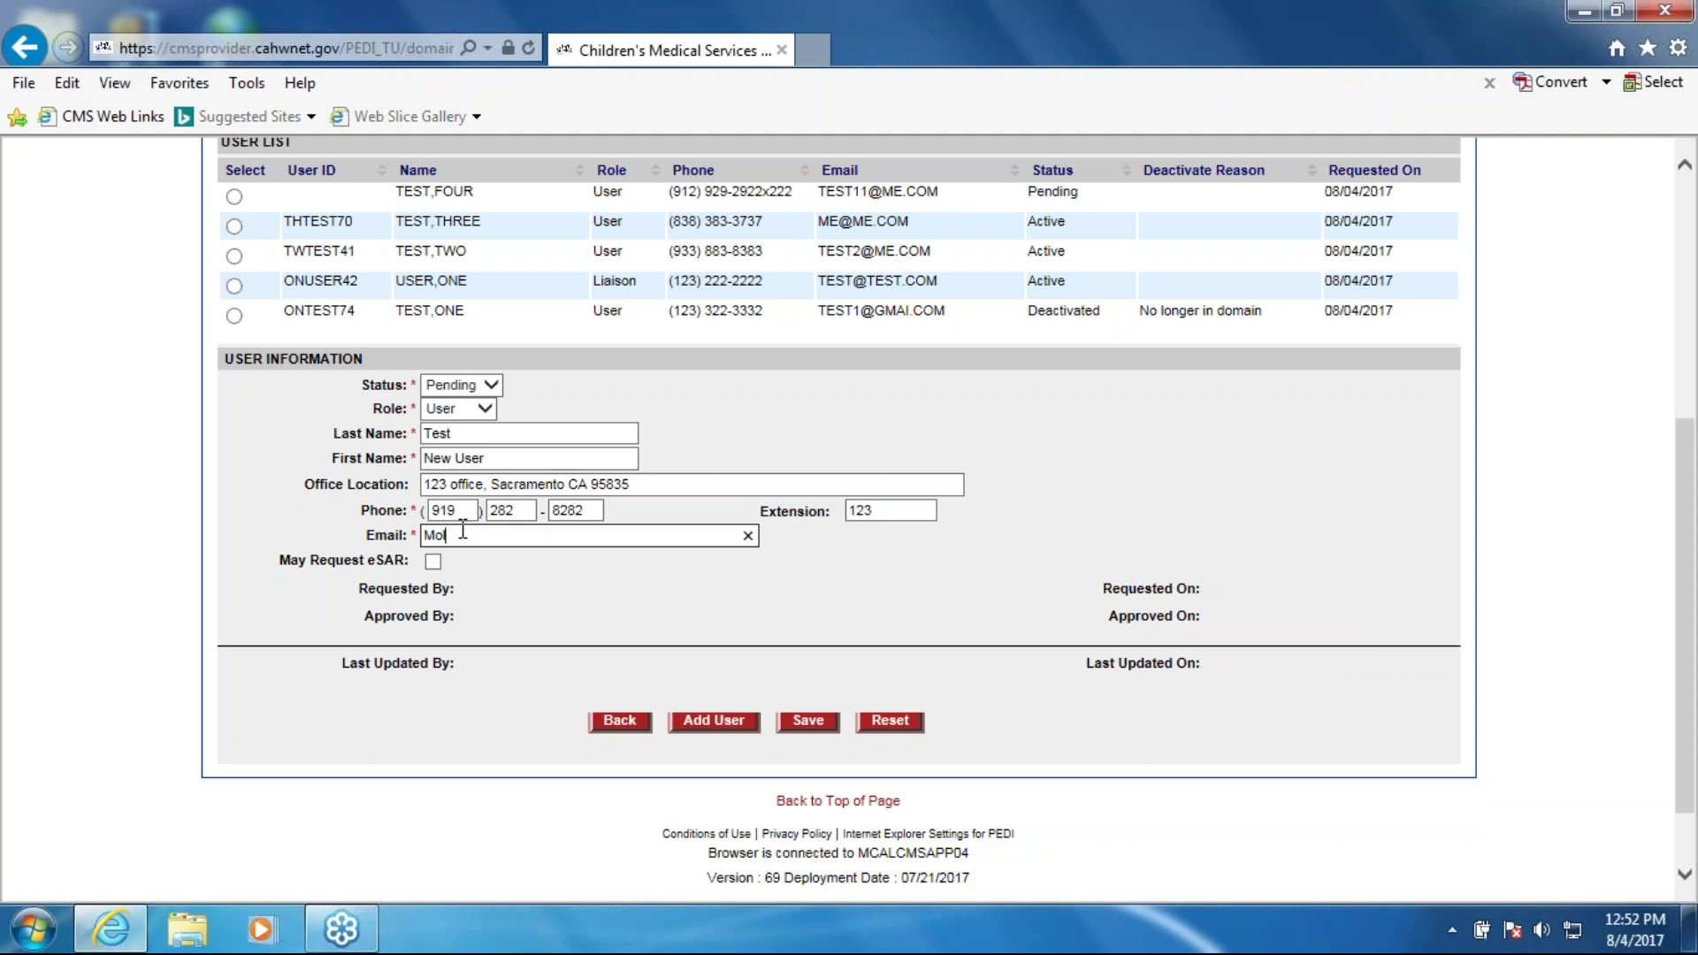
Step: Save user Test New User as Pending, then reset the user details form
left_click(817, 723)
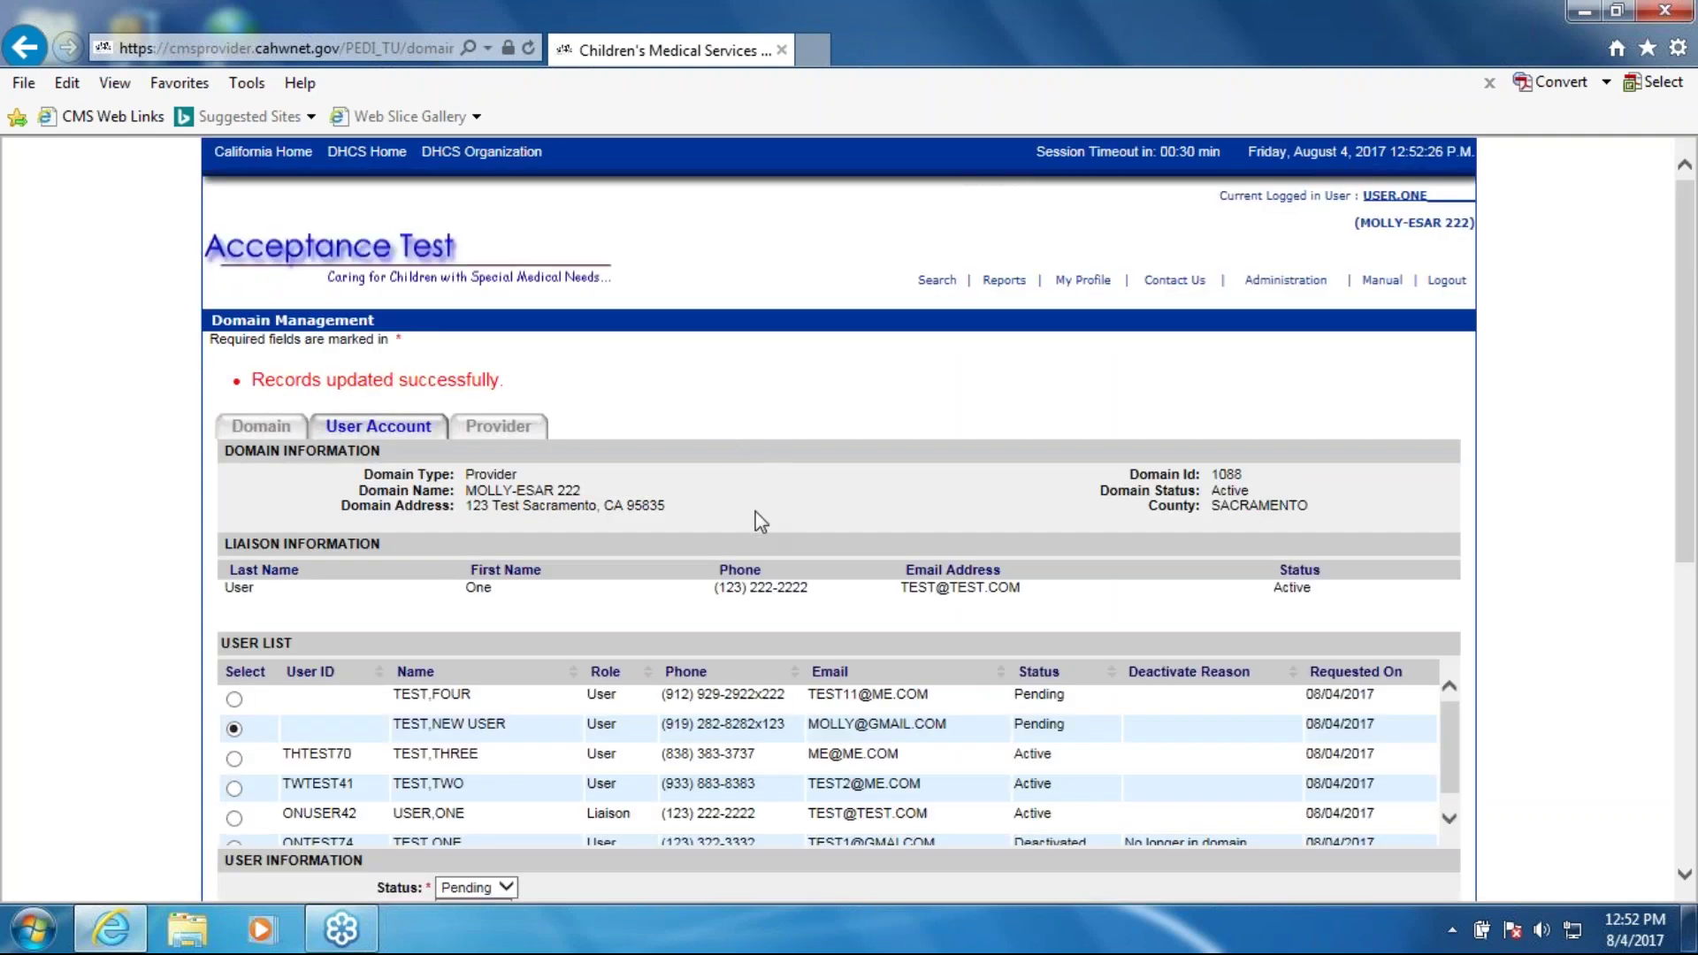
scroll(755, 511, "down", 2)
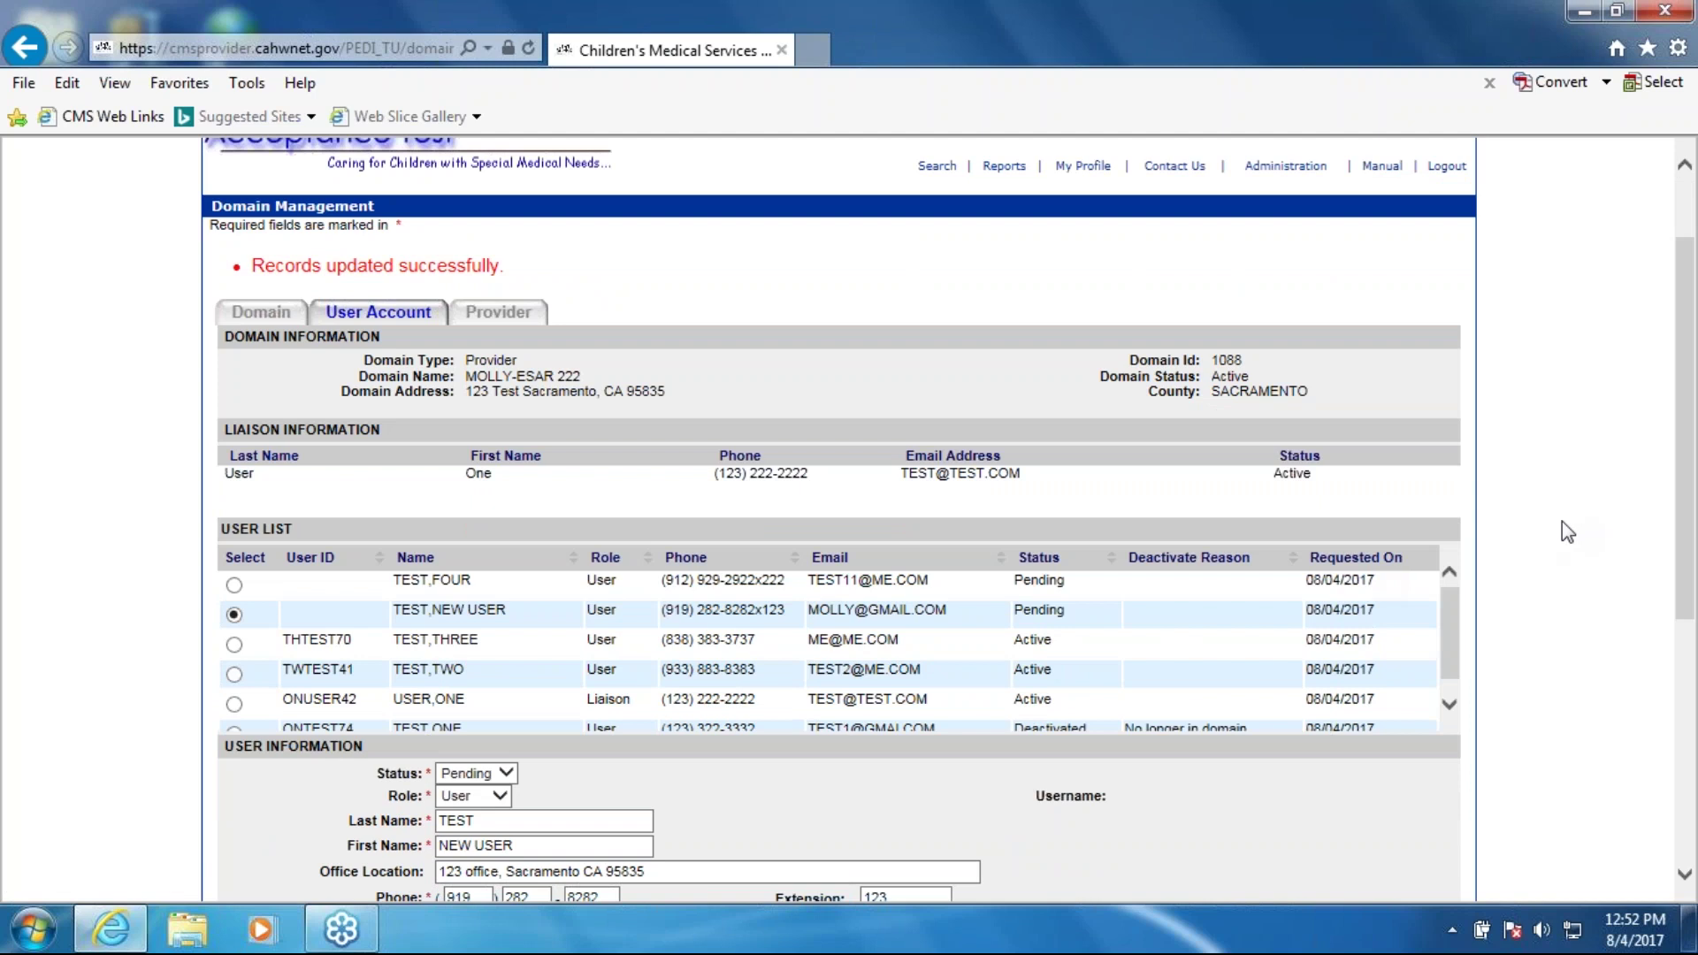
scroll(1542, 583, "down", 4)
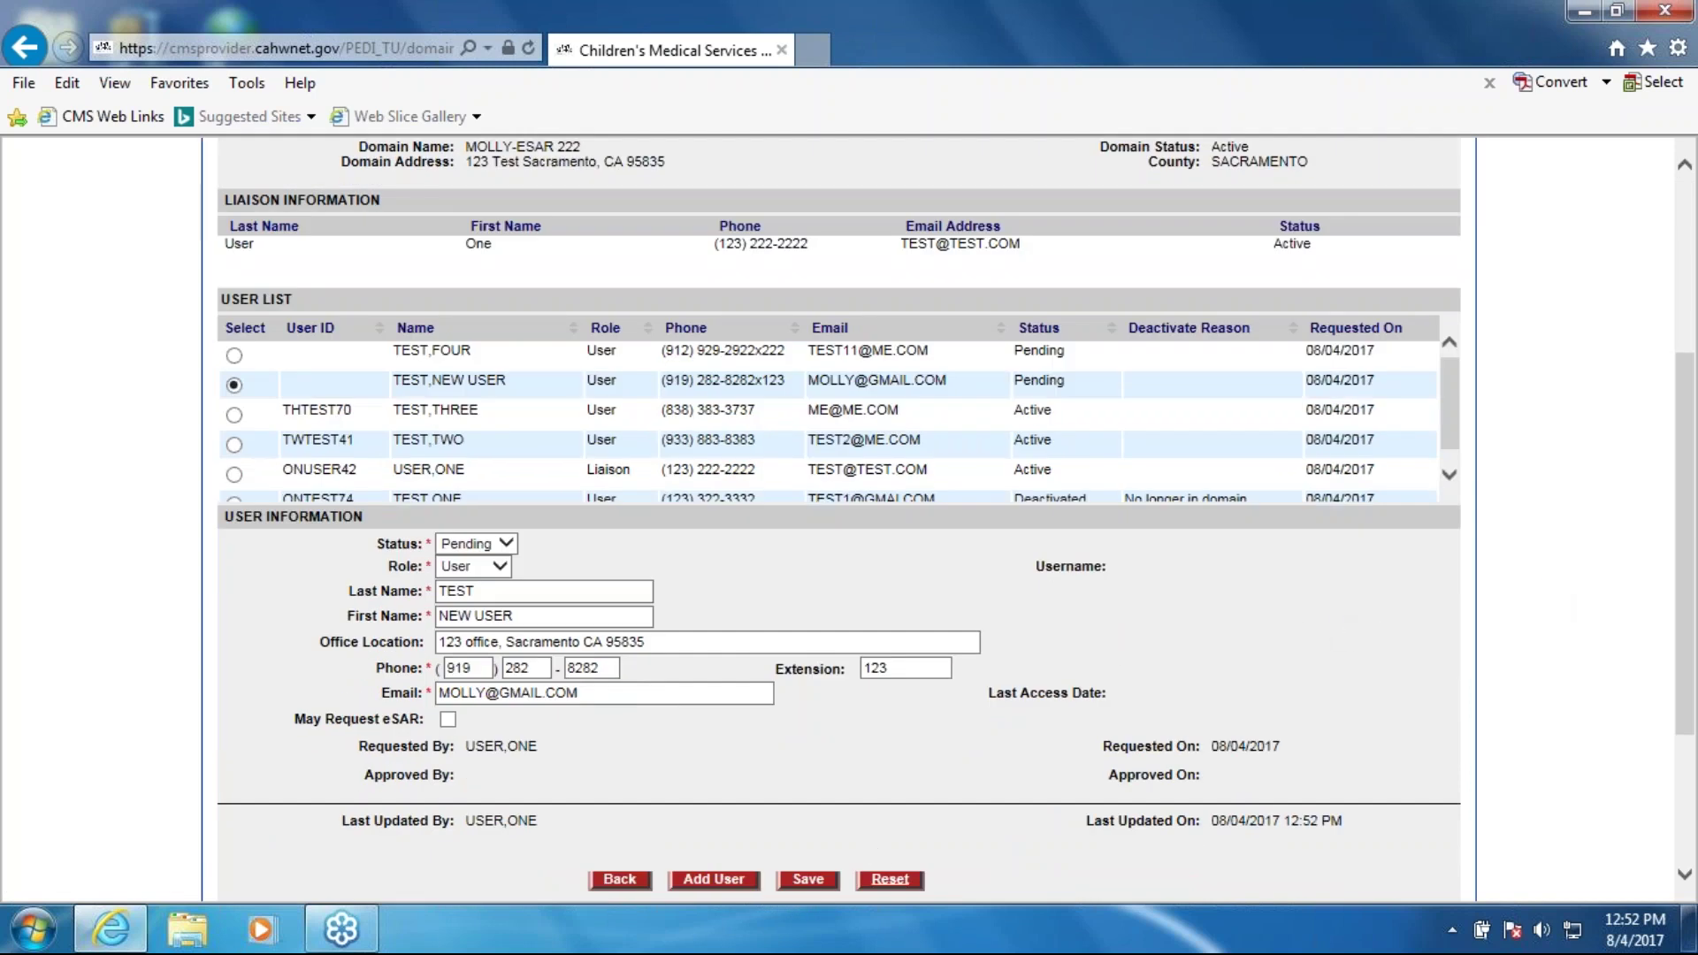
left_click(891, 880)
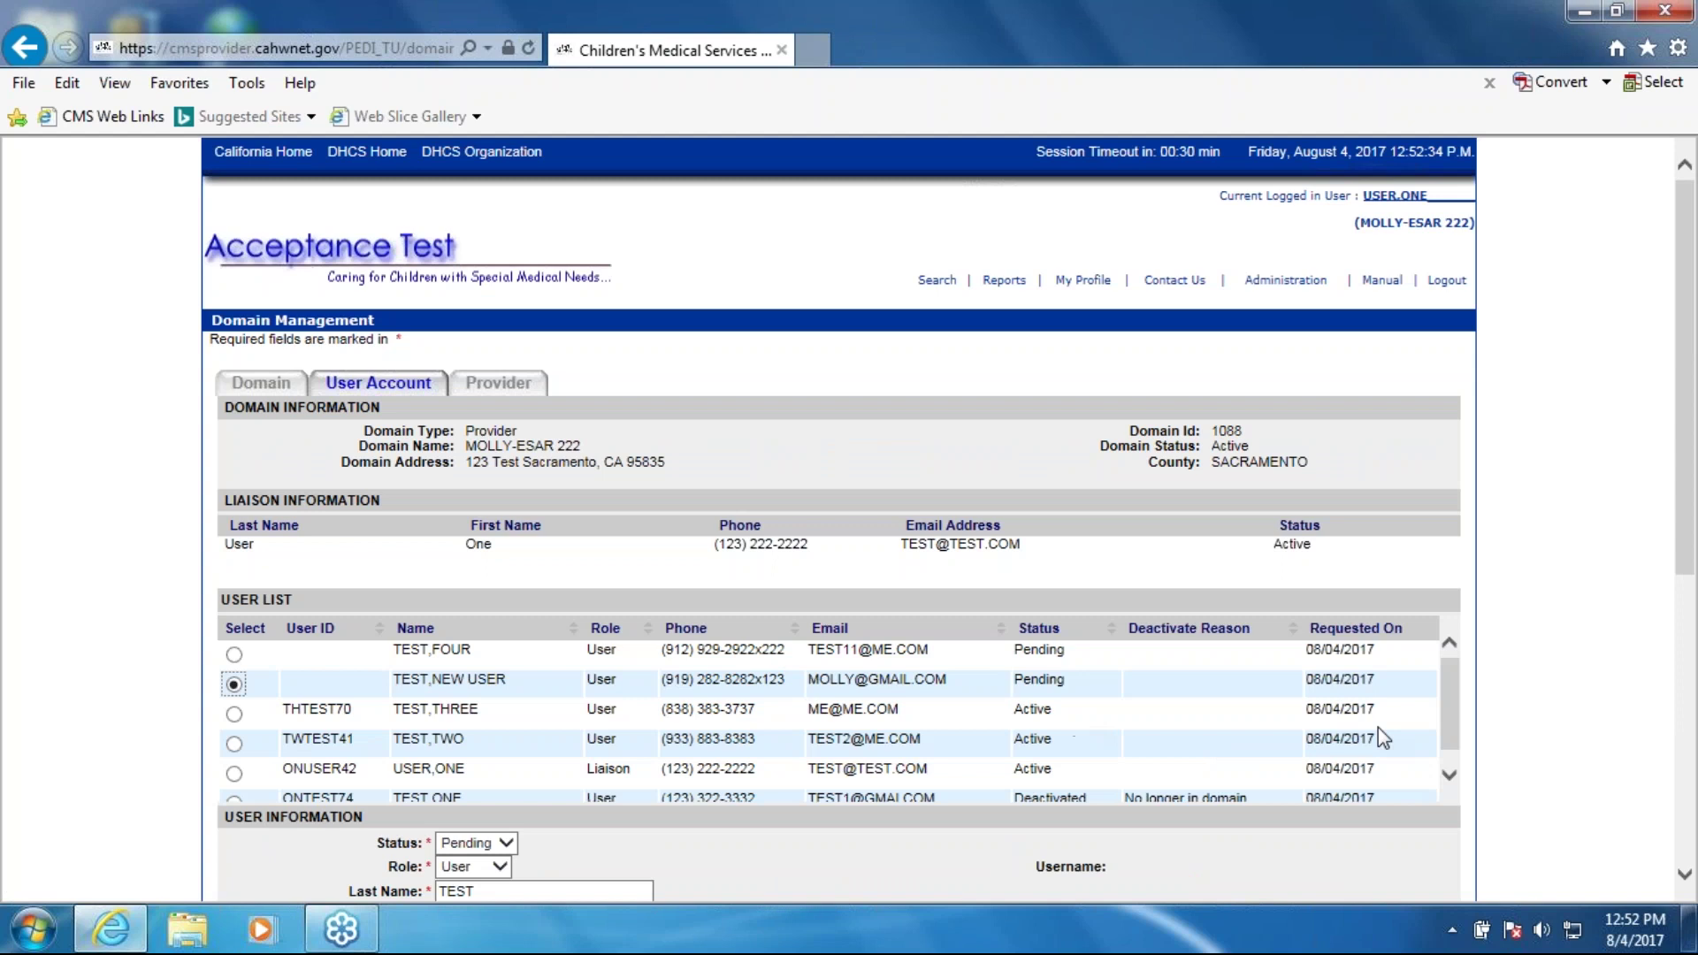
scroll(1556, 716, "down", 4)
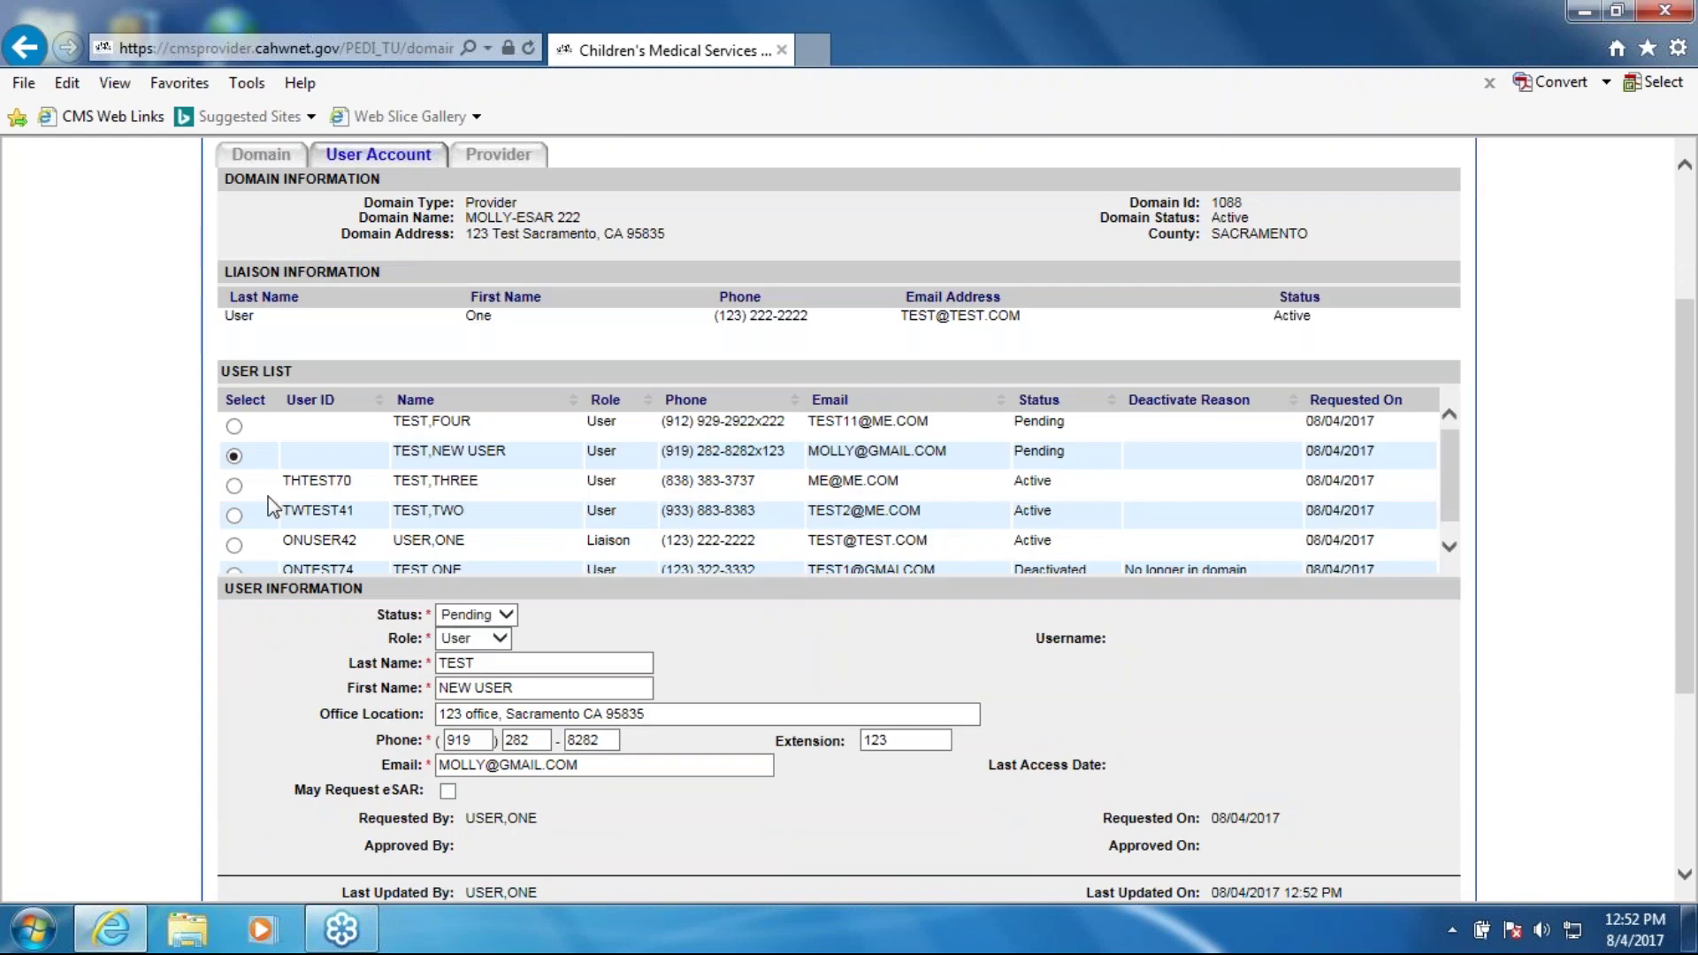
Step: Reset active user TEST,THREE's password and select the generated temporary password
left_click(233, 486)
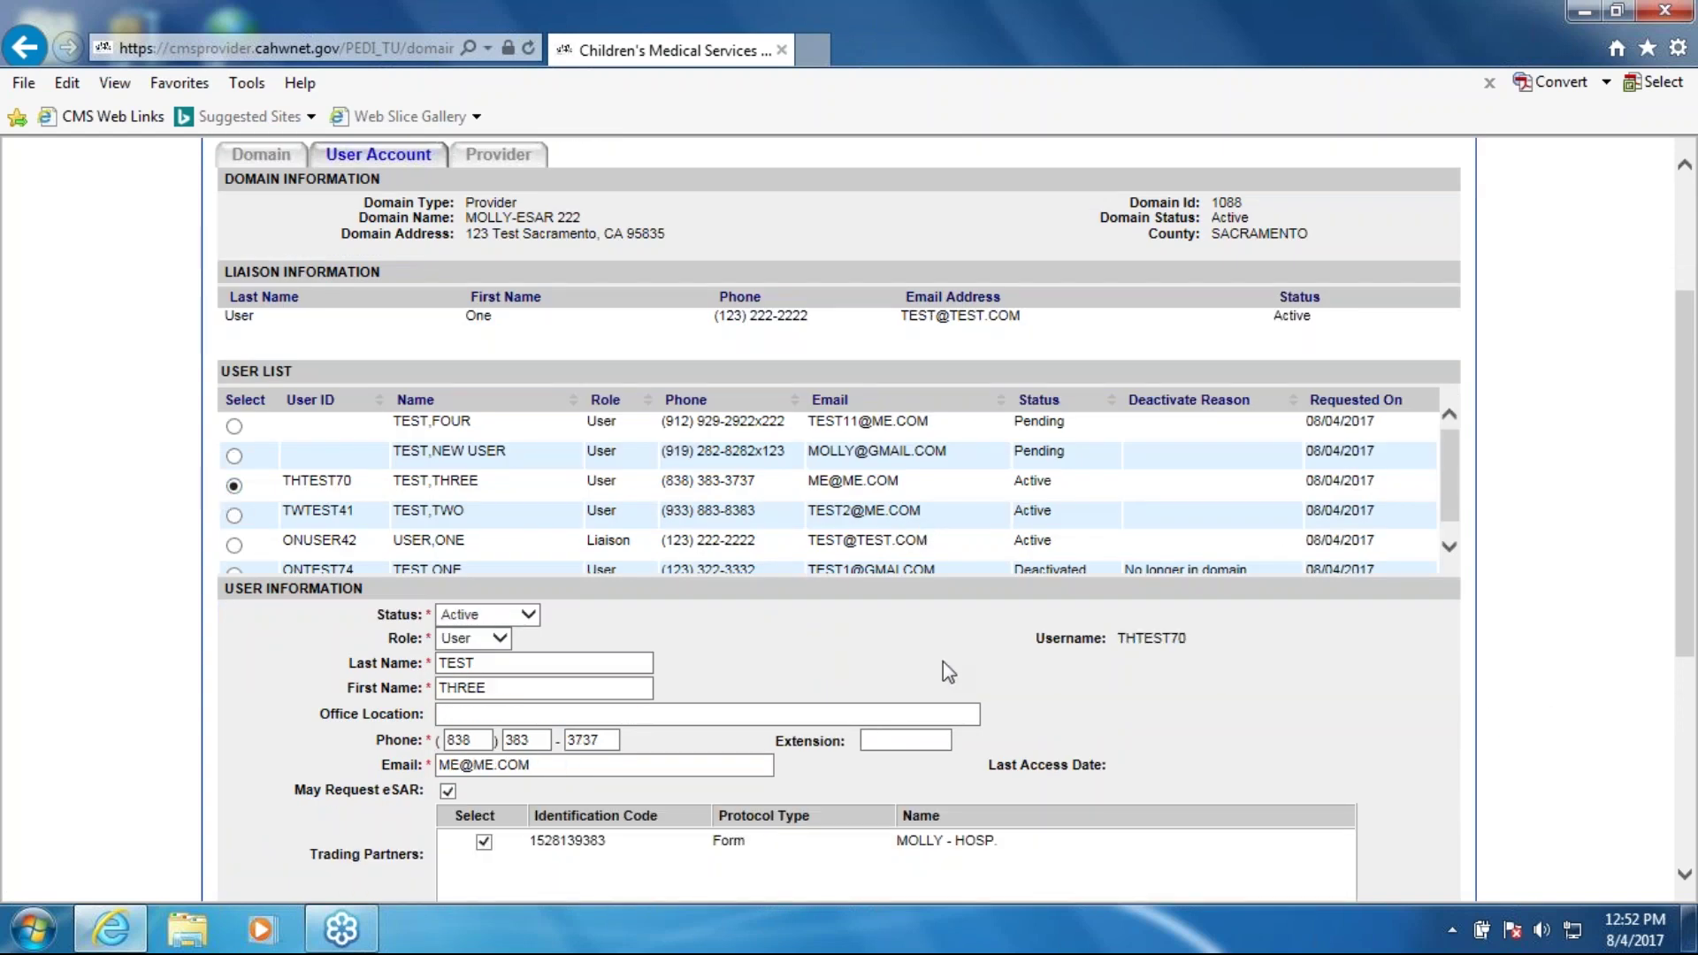
scroll(995, 666, "down", 1)
scroll(1080, 791, "down", 3)
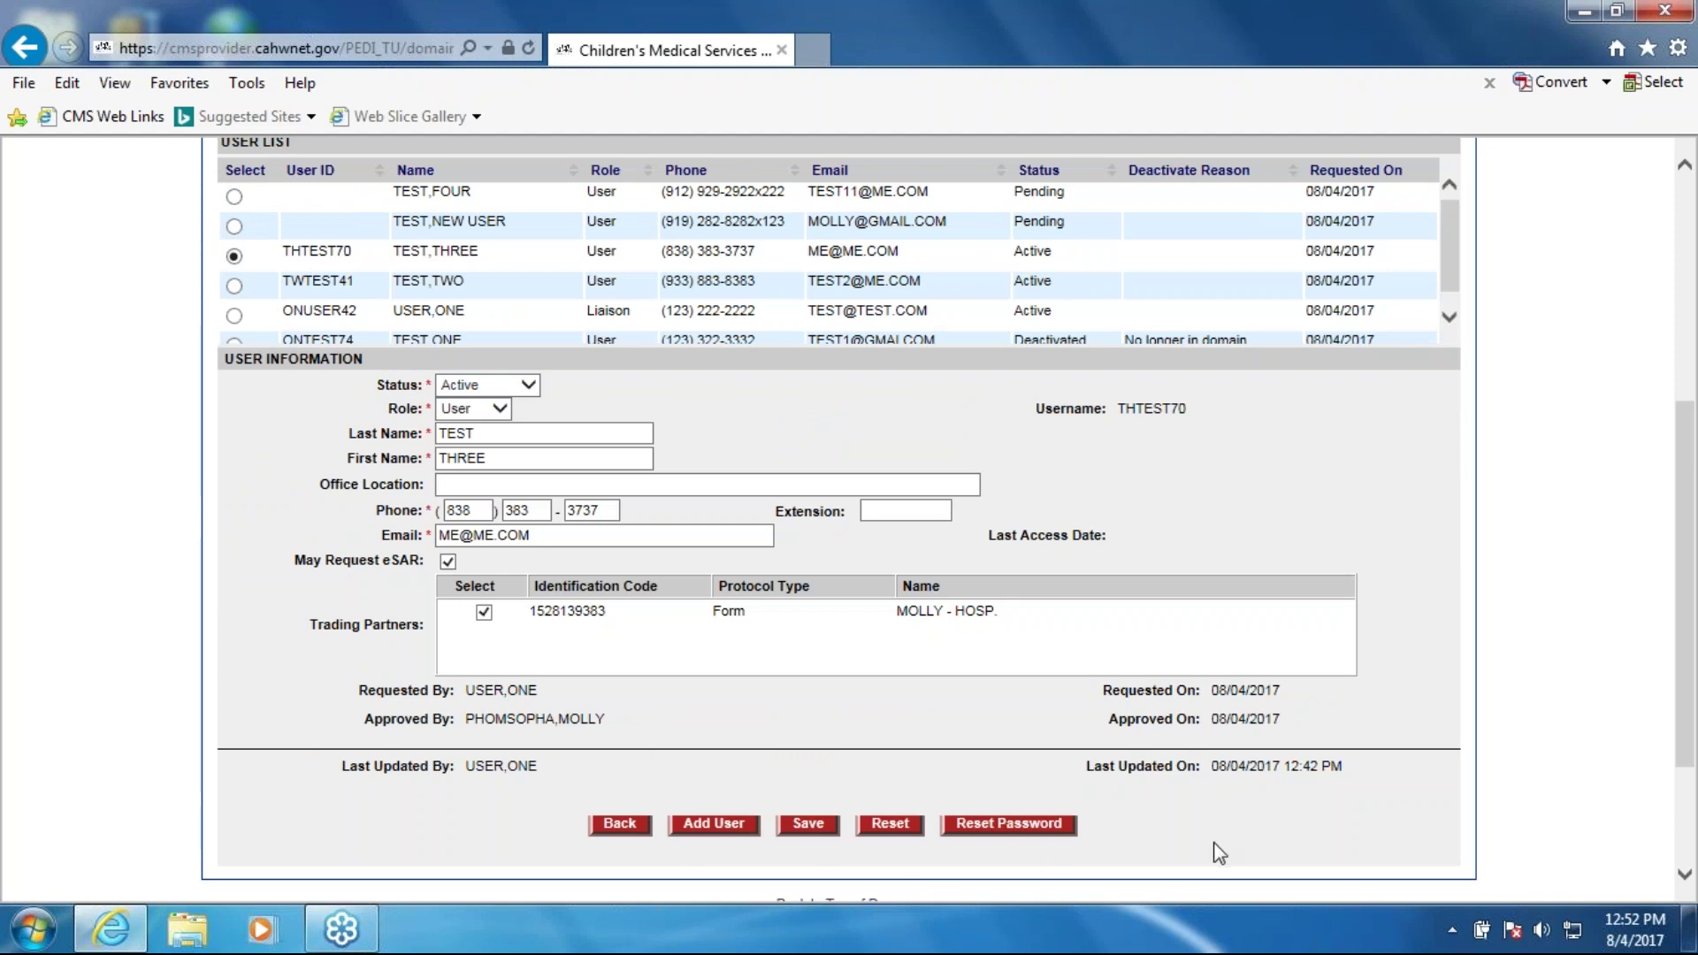
left_click(1014, 829)
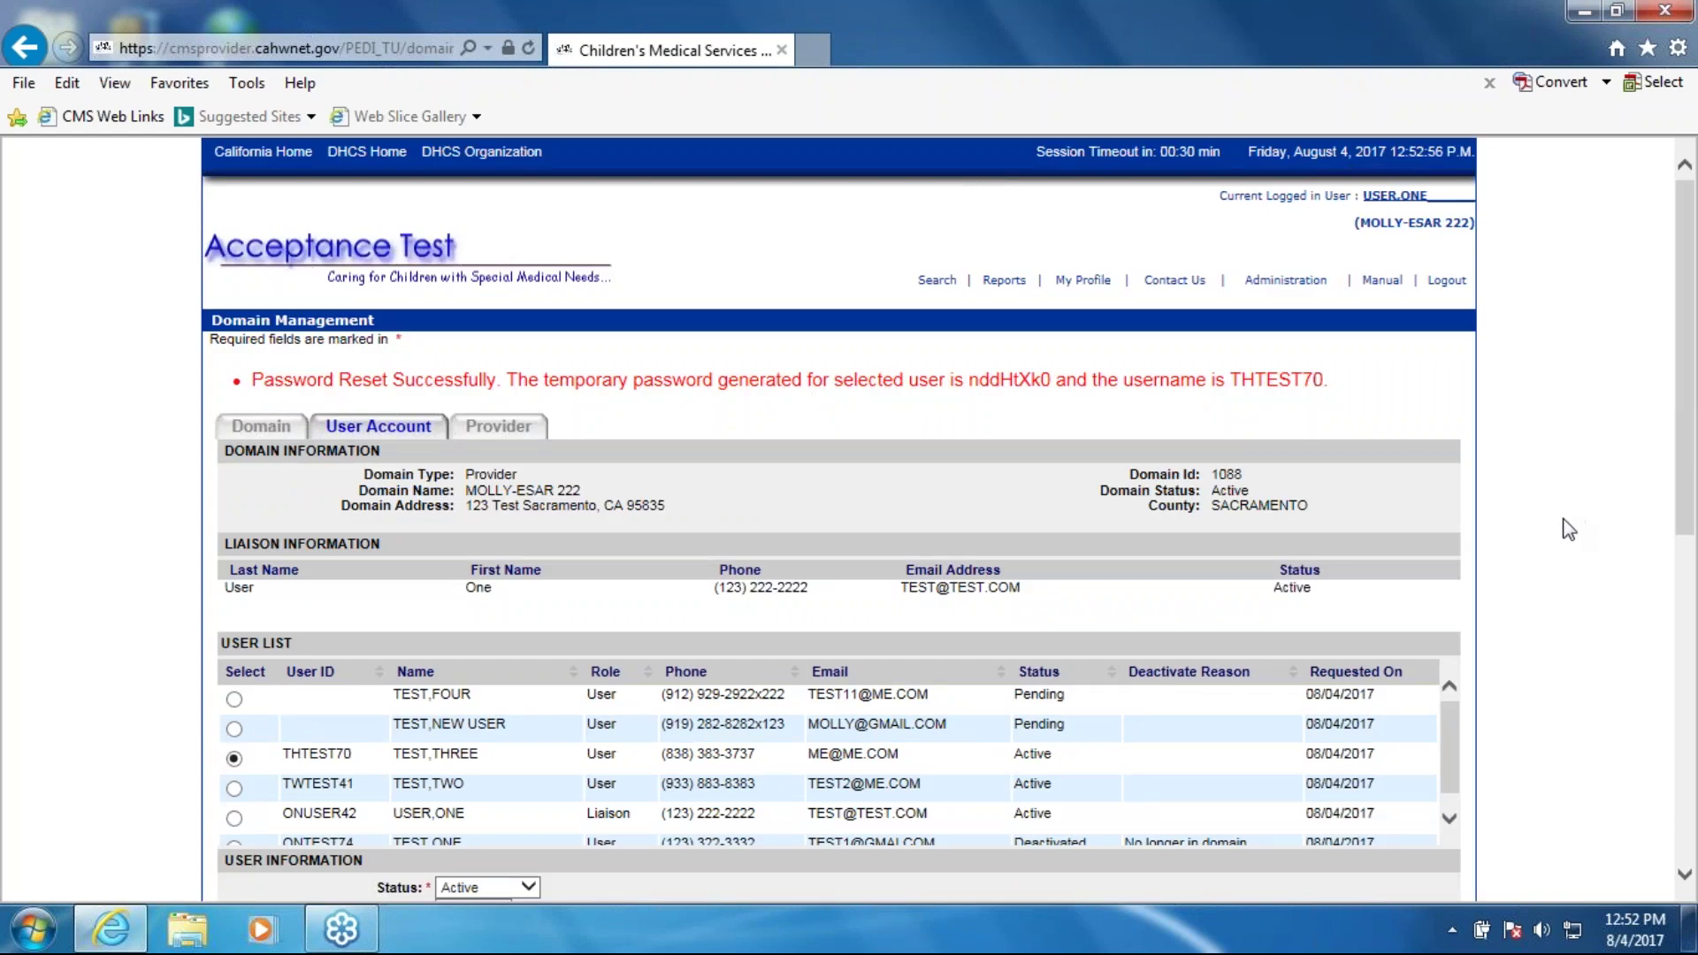
double_click(1012, 378)
left_click(1187, 409)
scroll(1194, 412, "down", 3)
scroll(1503, 683, "up", 3)
left_click(516, 437)
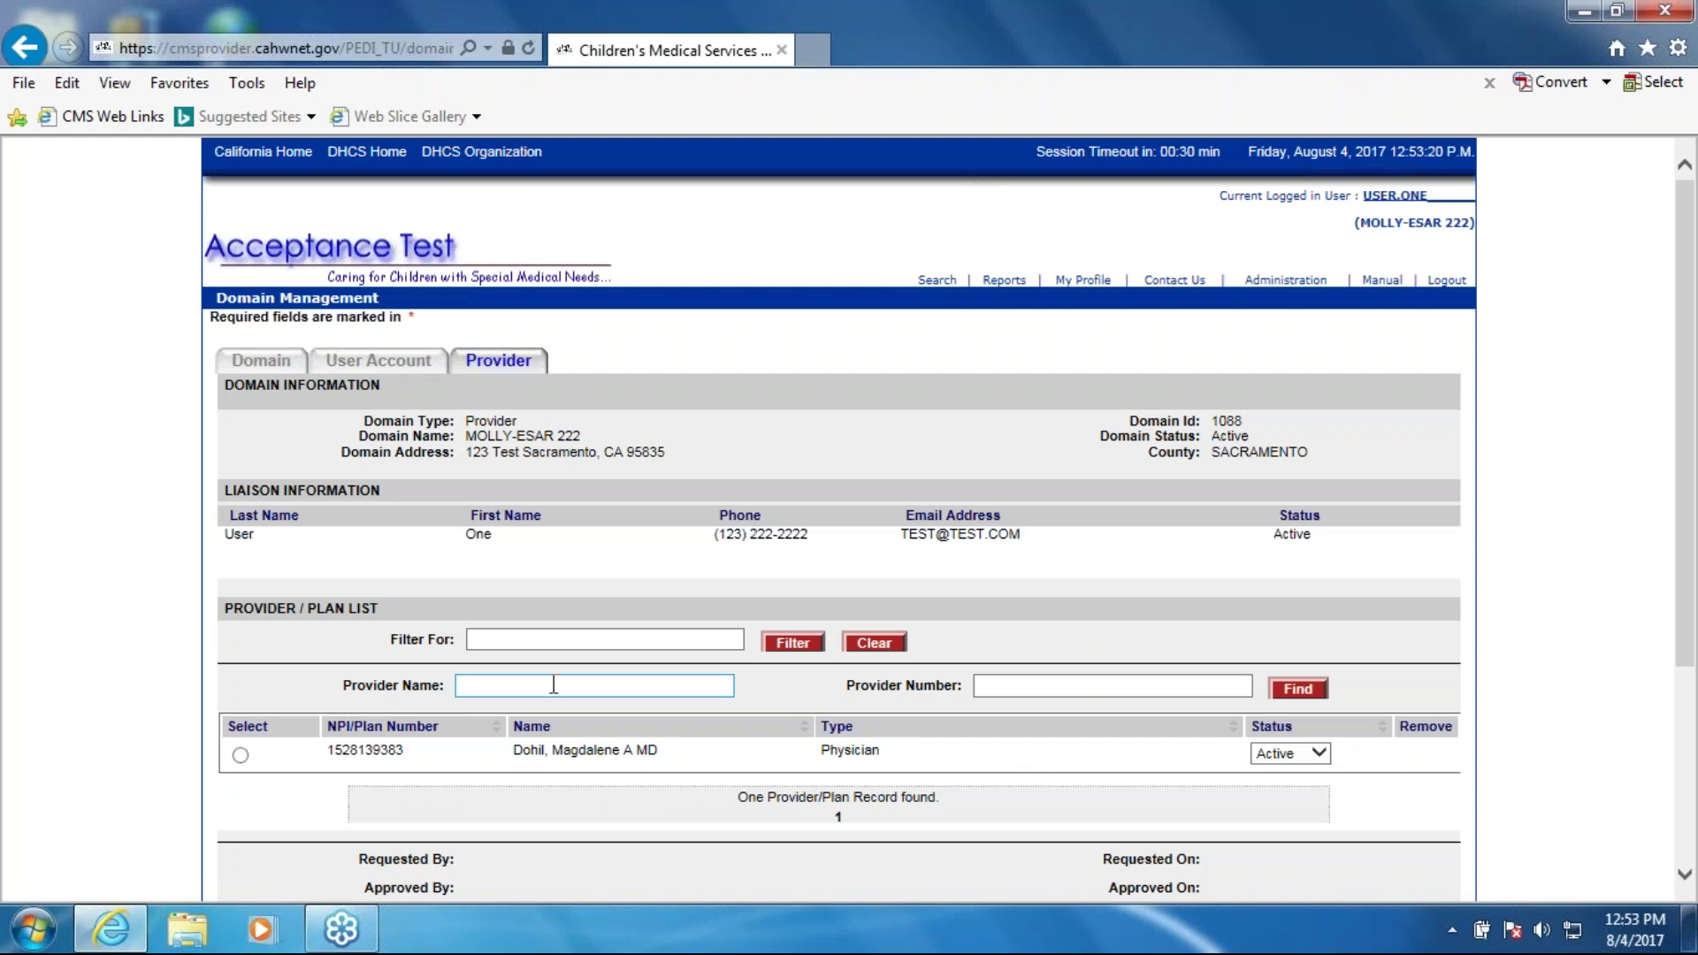
Step: Add a physician to the provider list by provider number, then try a search by provider name
left_click(656, 687)
left_click(1073, 685)
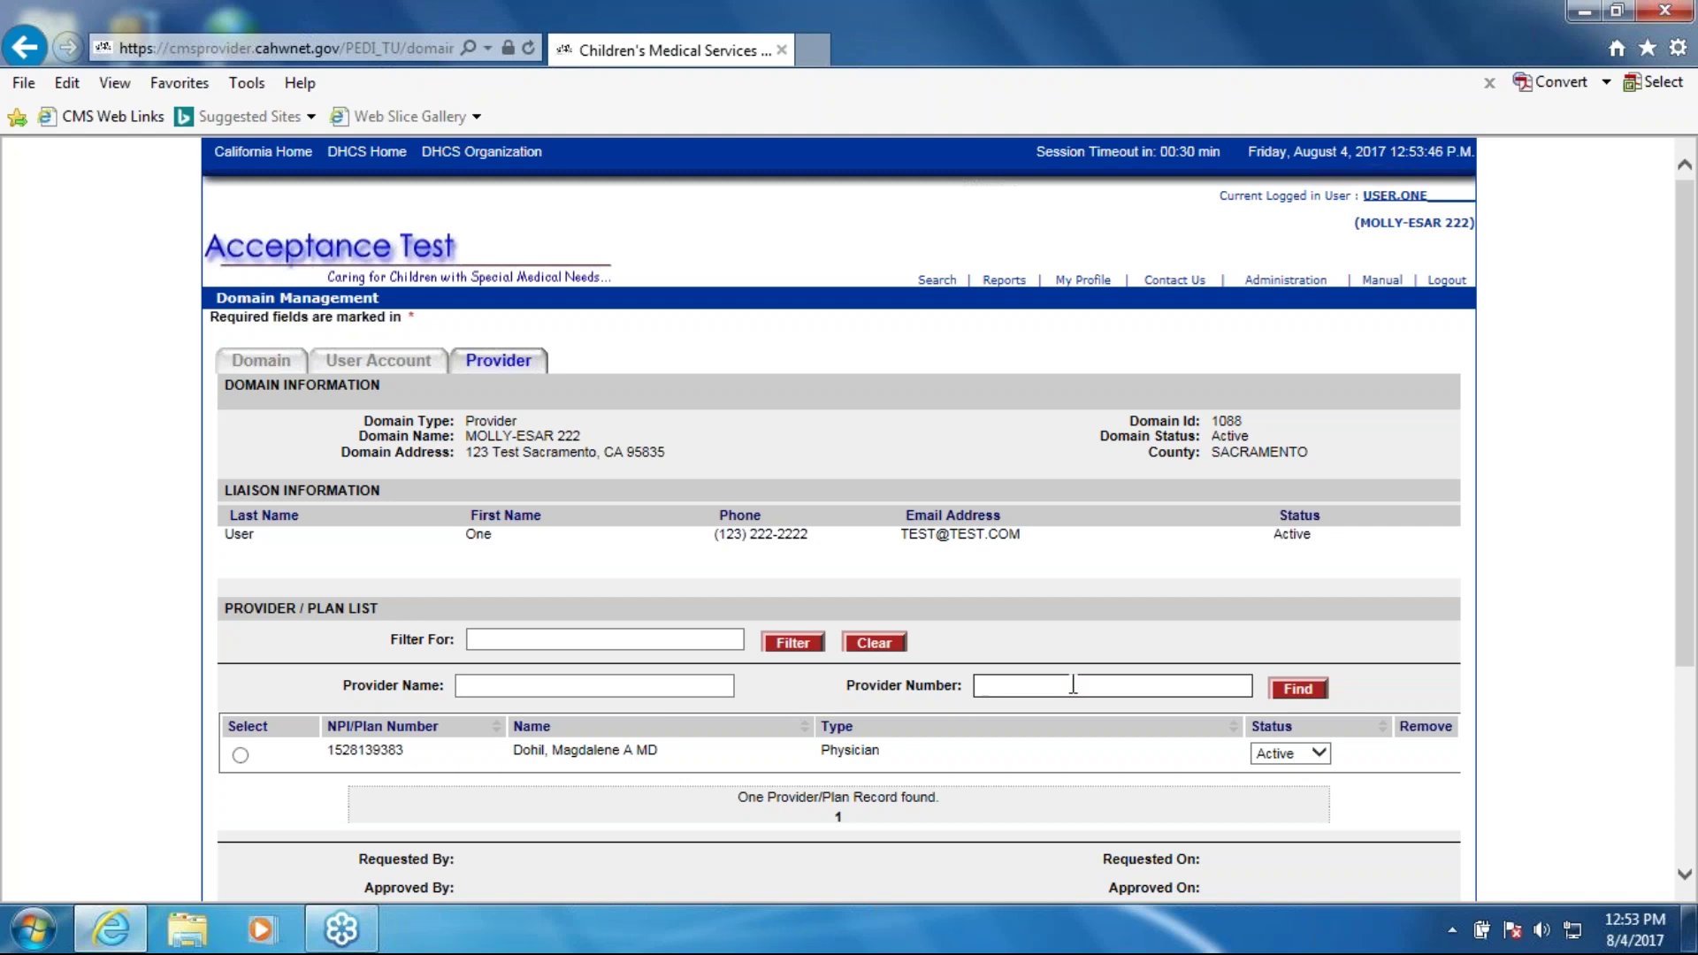
left_click(1073, 685)
key("Return")
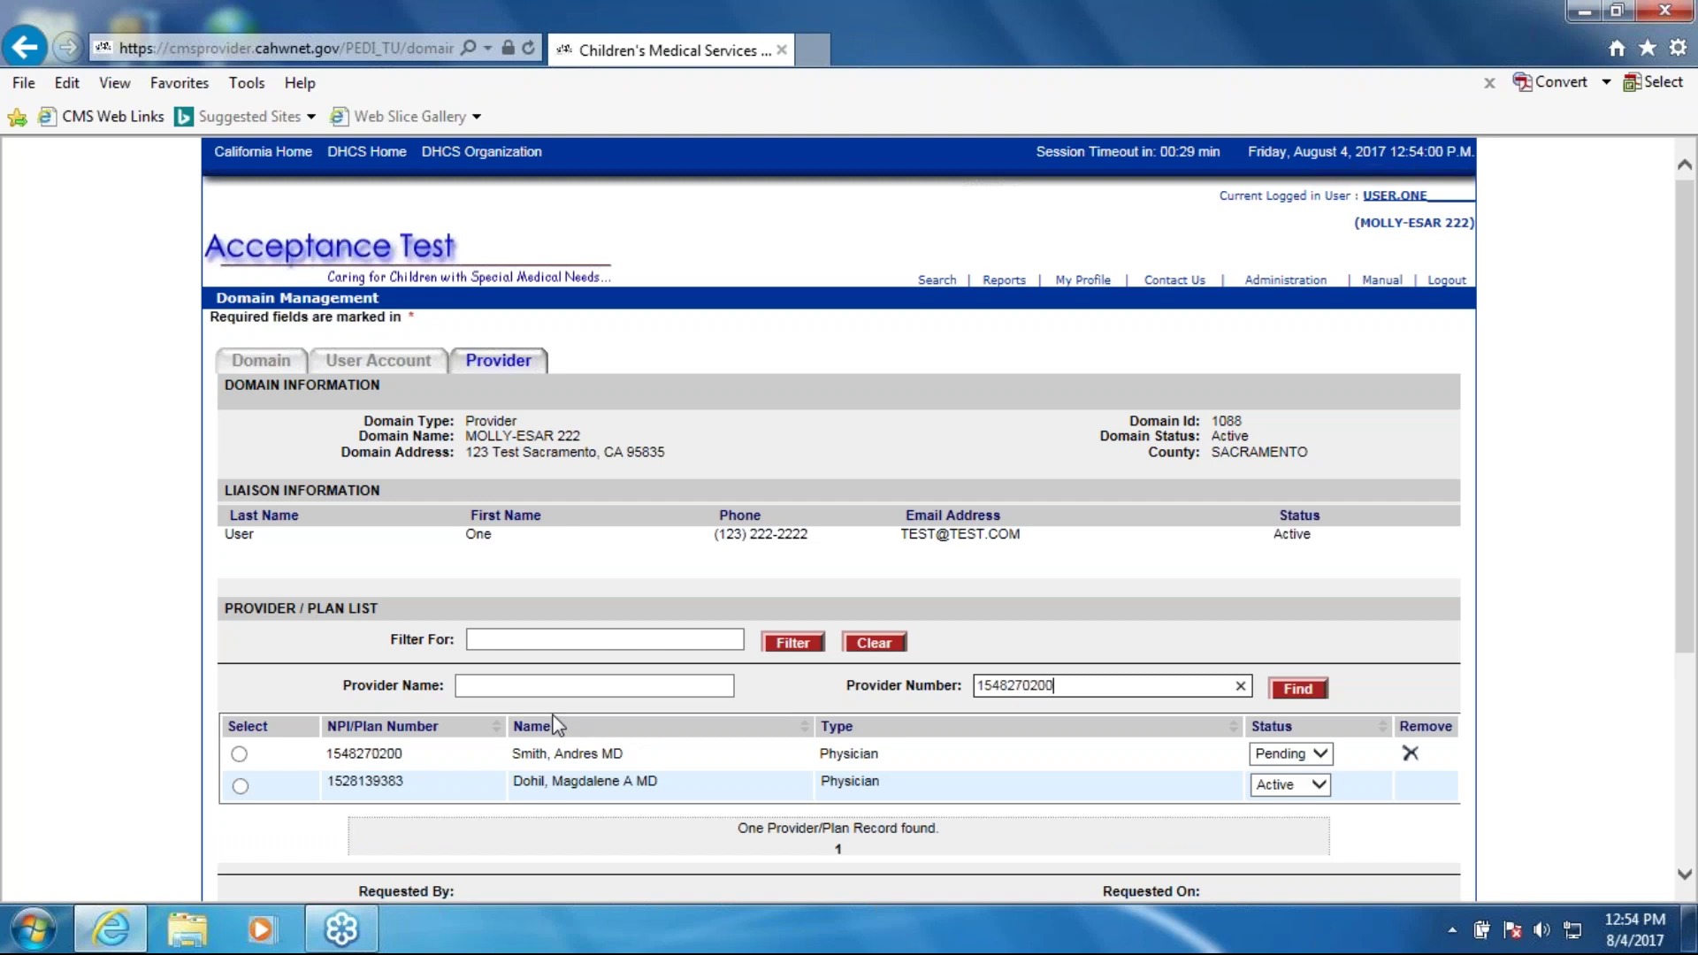
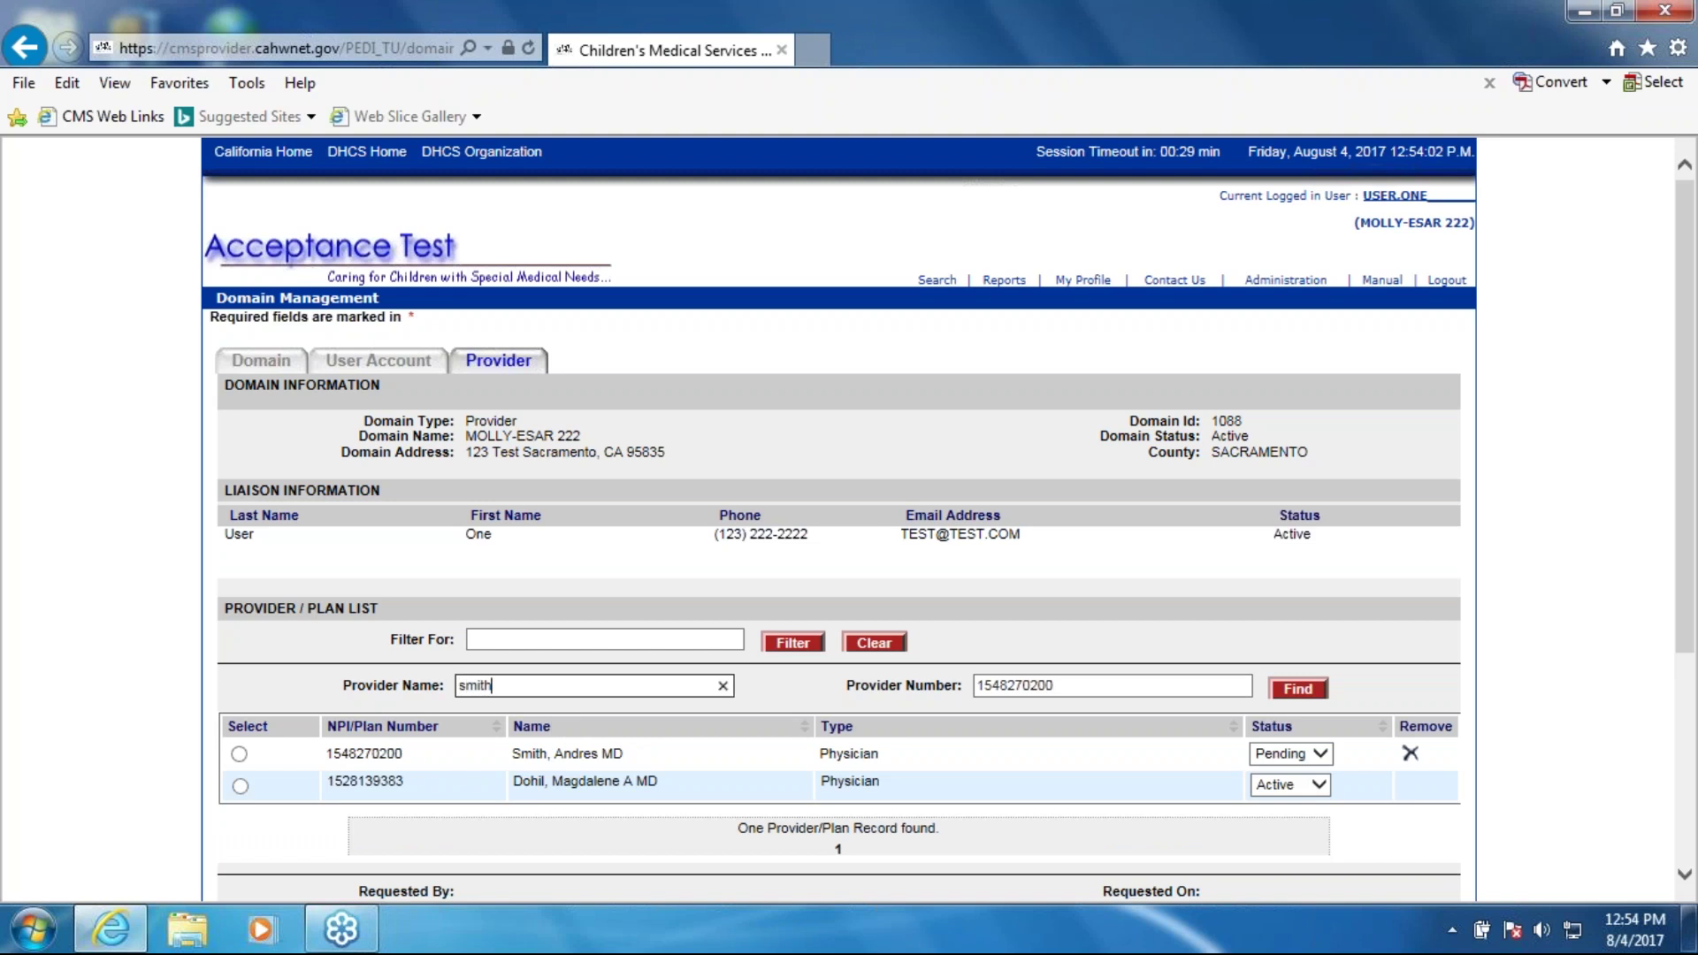
key("Return")
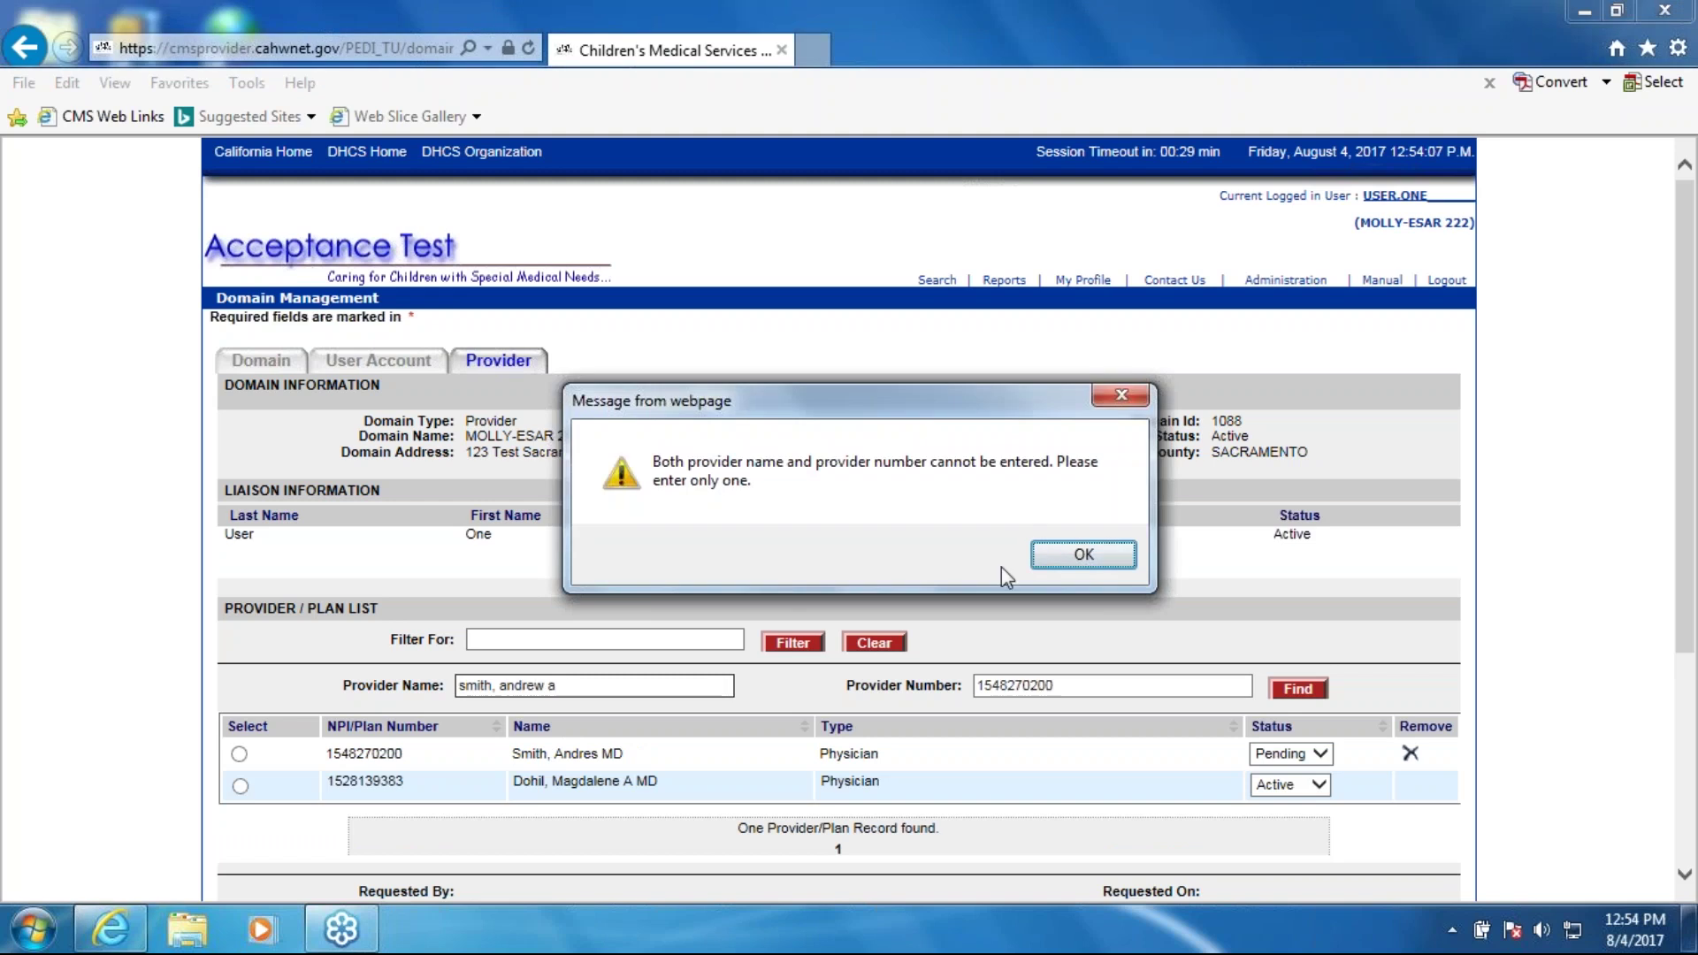
left_click(1081, 555)
left_click(1101, 689)
left_click(1241, 685)
left_click(664, 686)
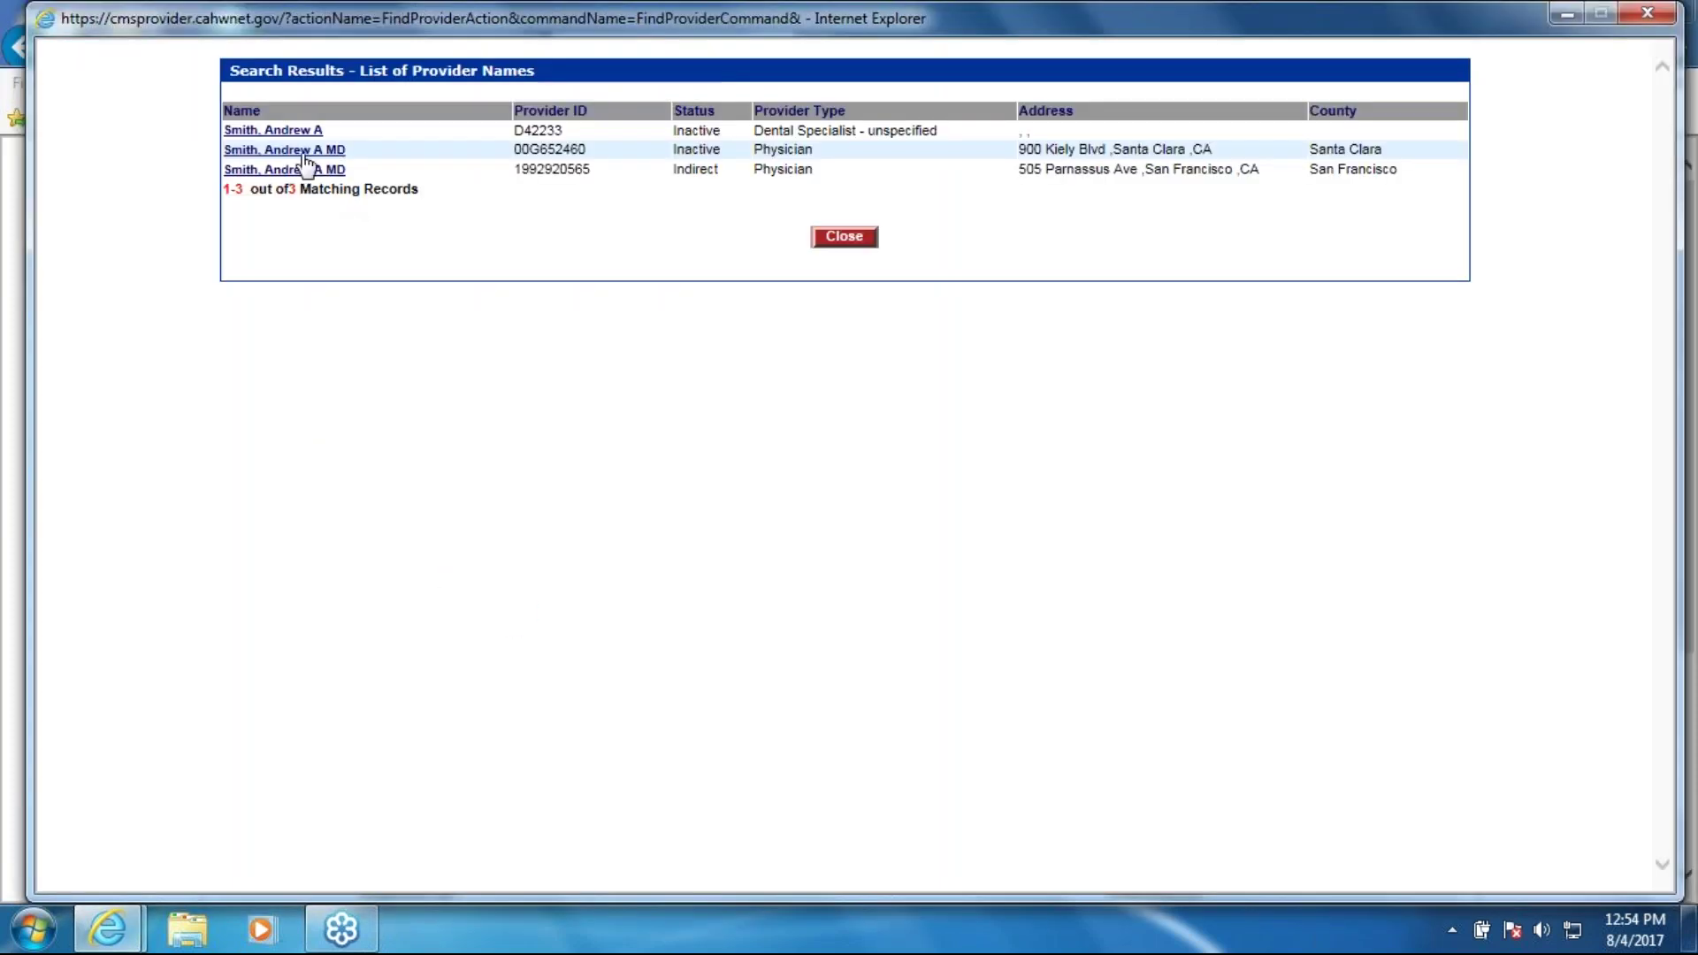
left_click(277, 170)
left_click(814, 483)
scroll(626, 741, "down", 1)
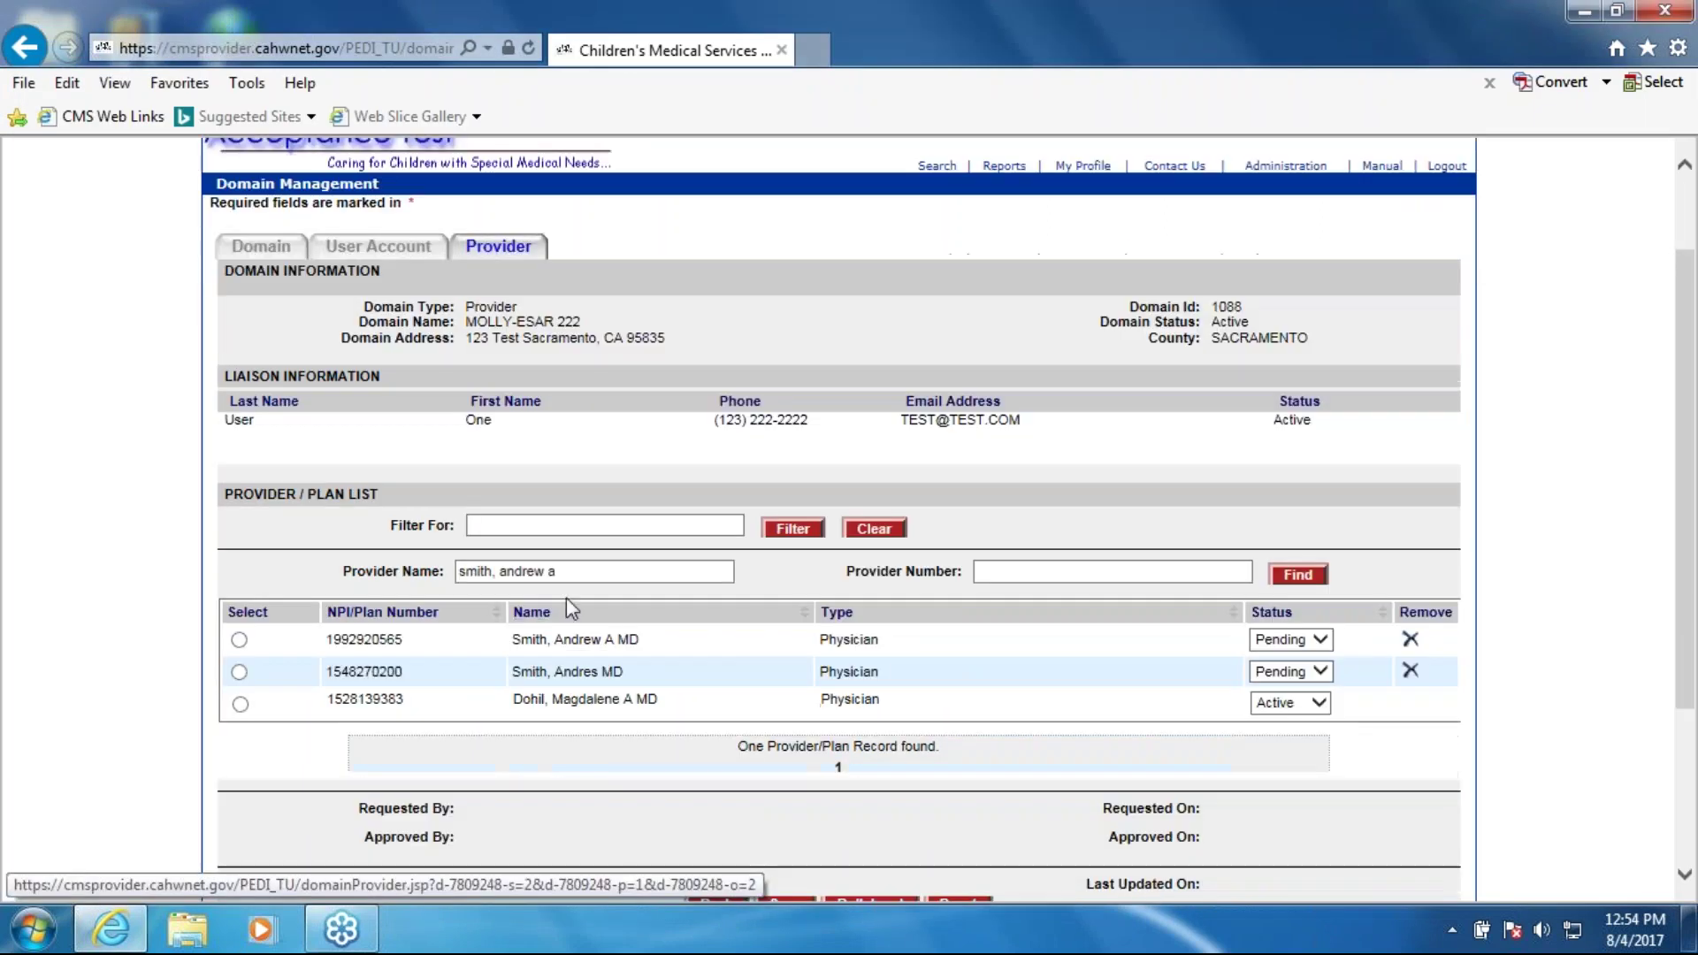
Step: Clear the text from the provider name search box
left_click(579, 573)
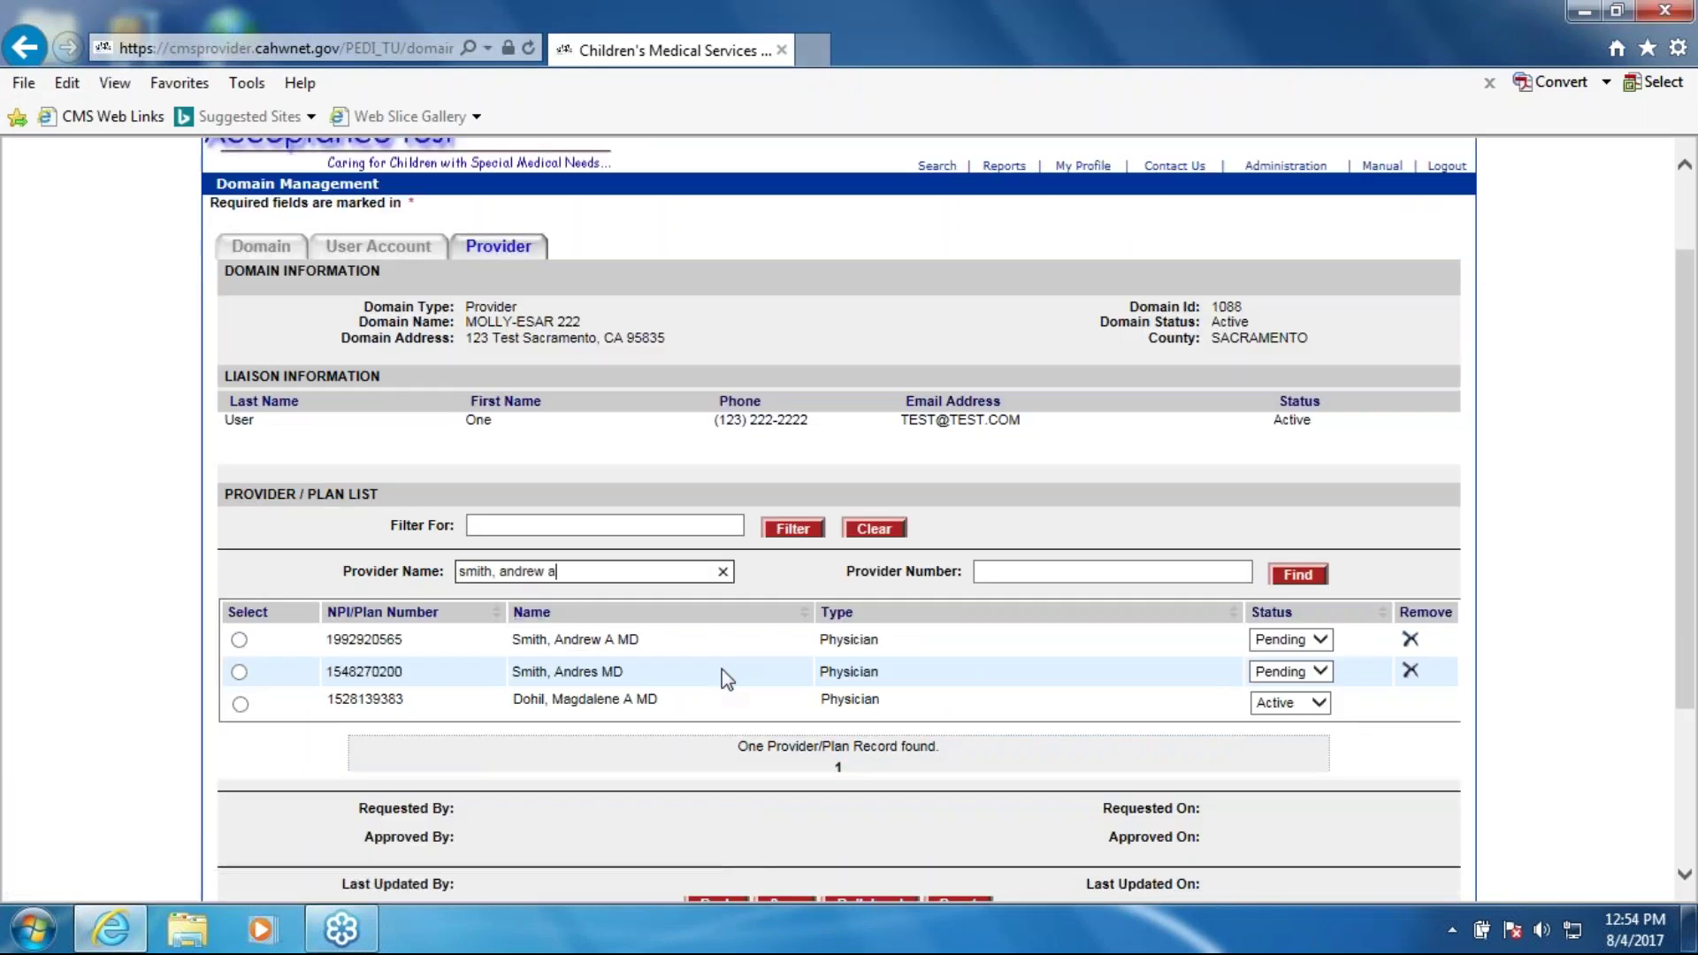
scroll(469, 728, "down", 1)
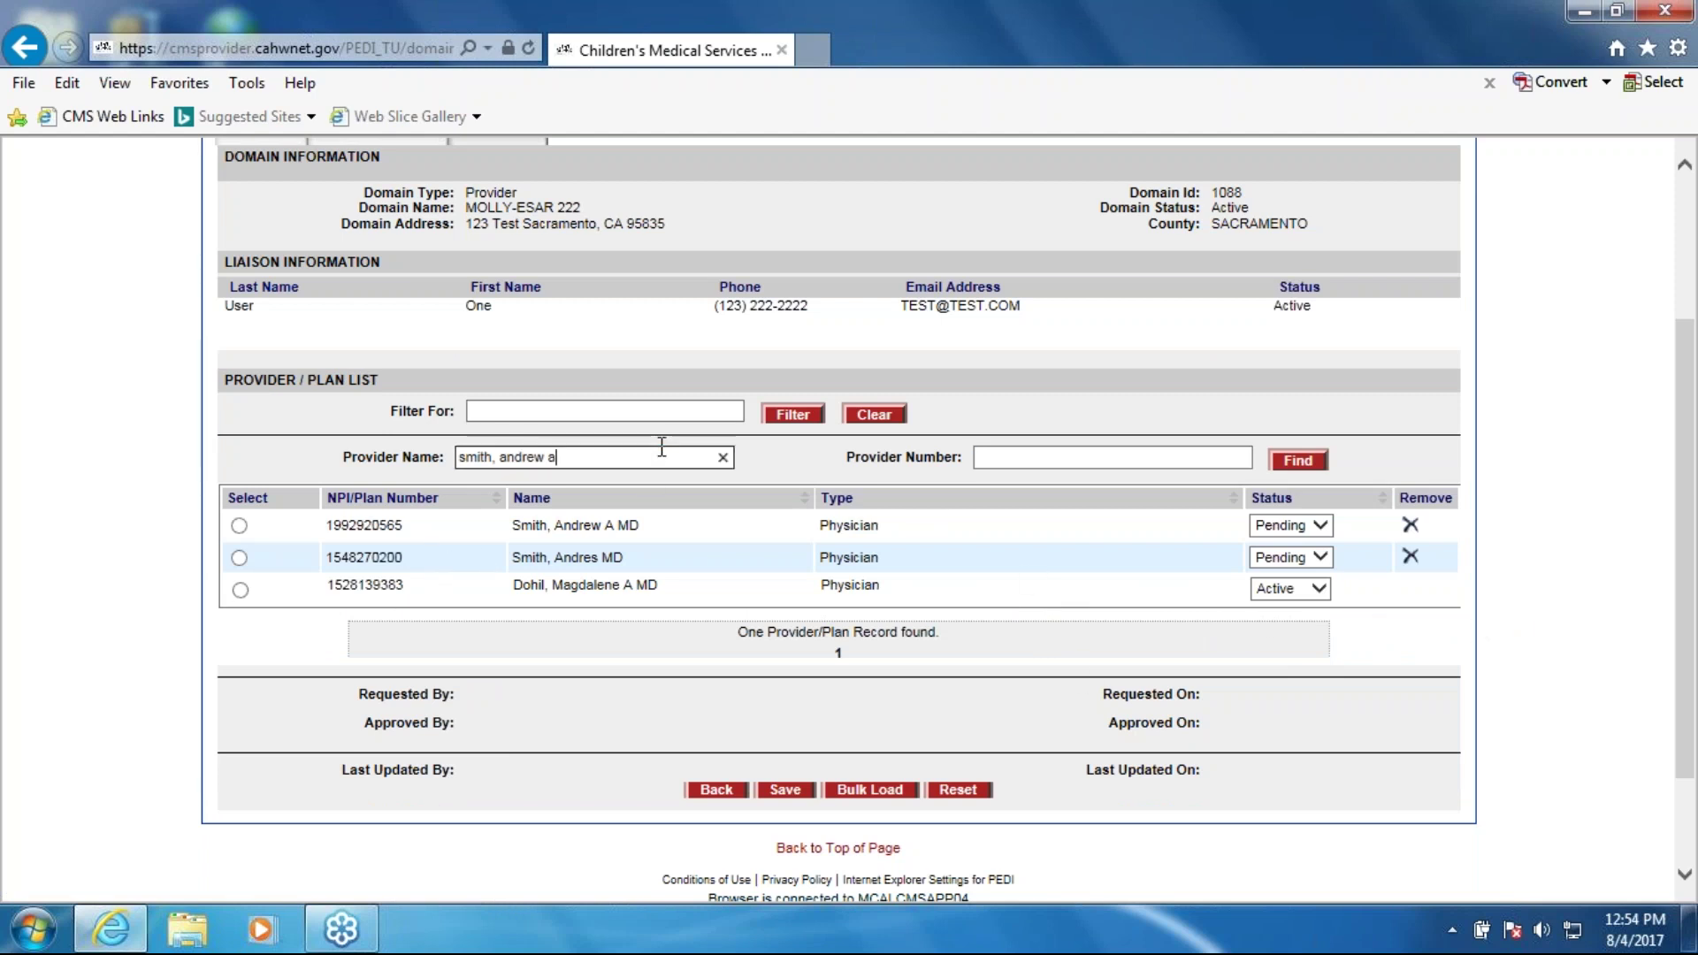
left_click(723, 457)
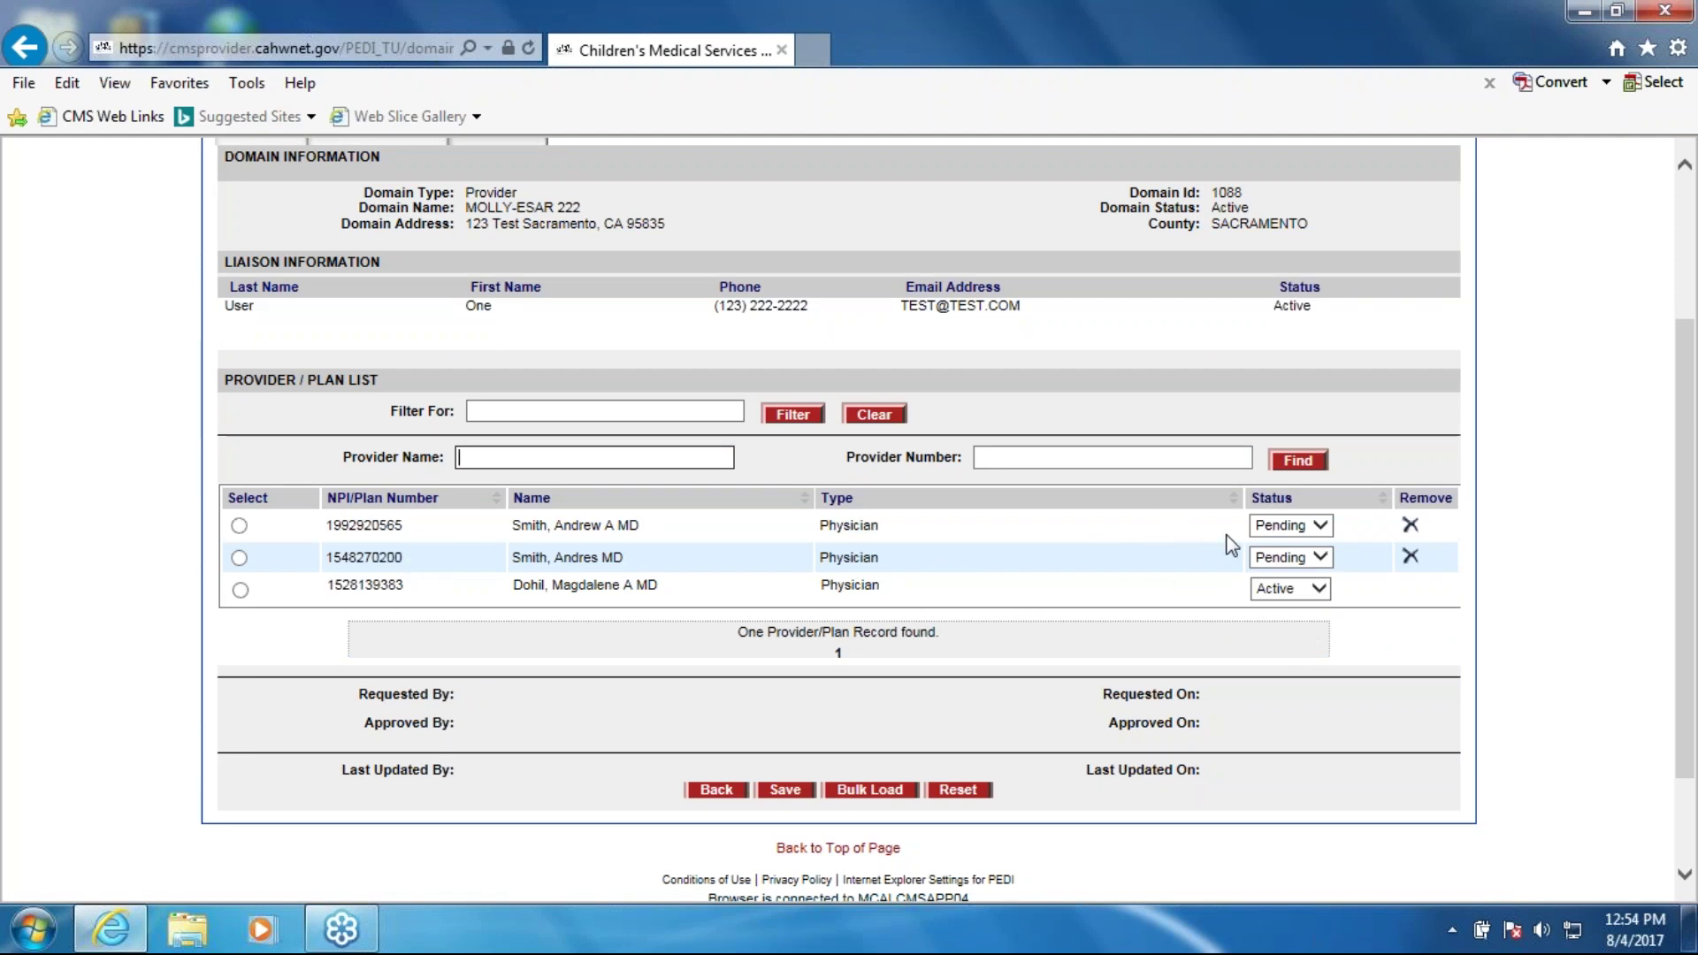
Step: Leave both Smith providers' status as Pending and save the provider list
left_click(1325, 523)
left_click(1320, 557)
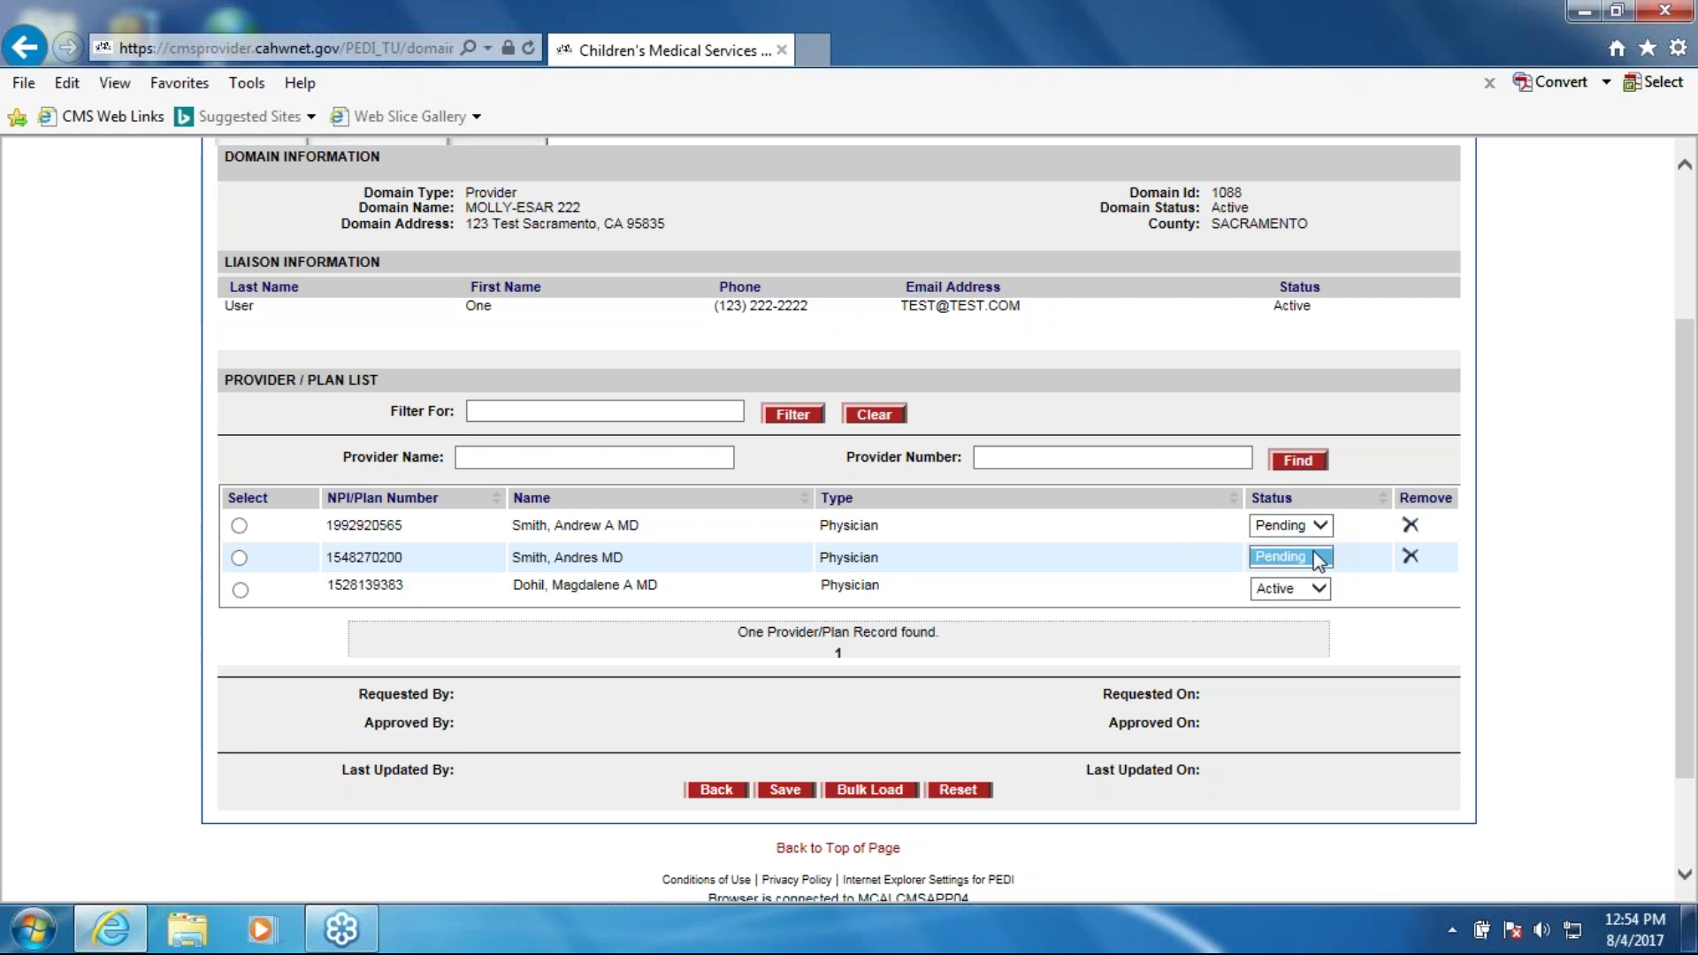
left_click(1122, 577)
left_click(796, 783)
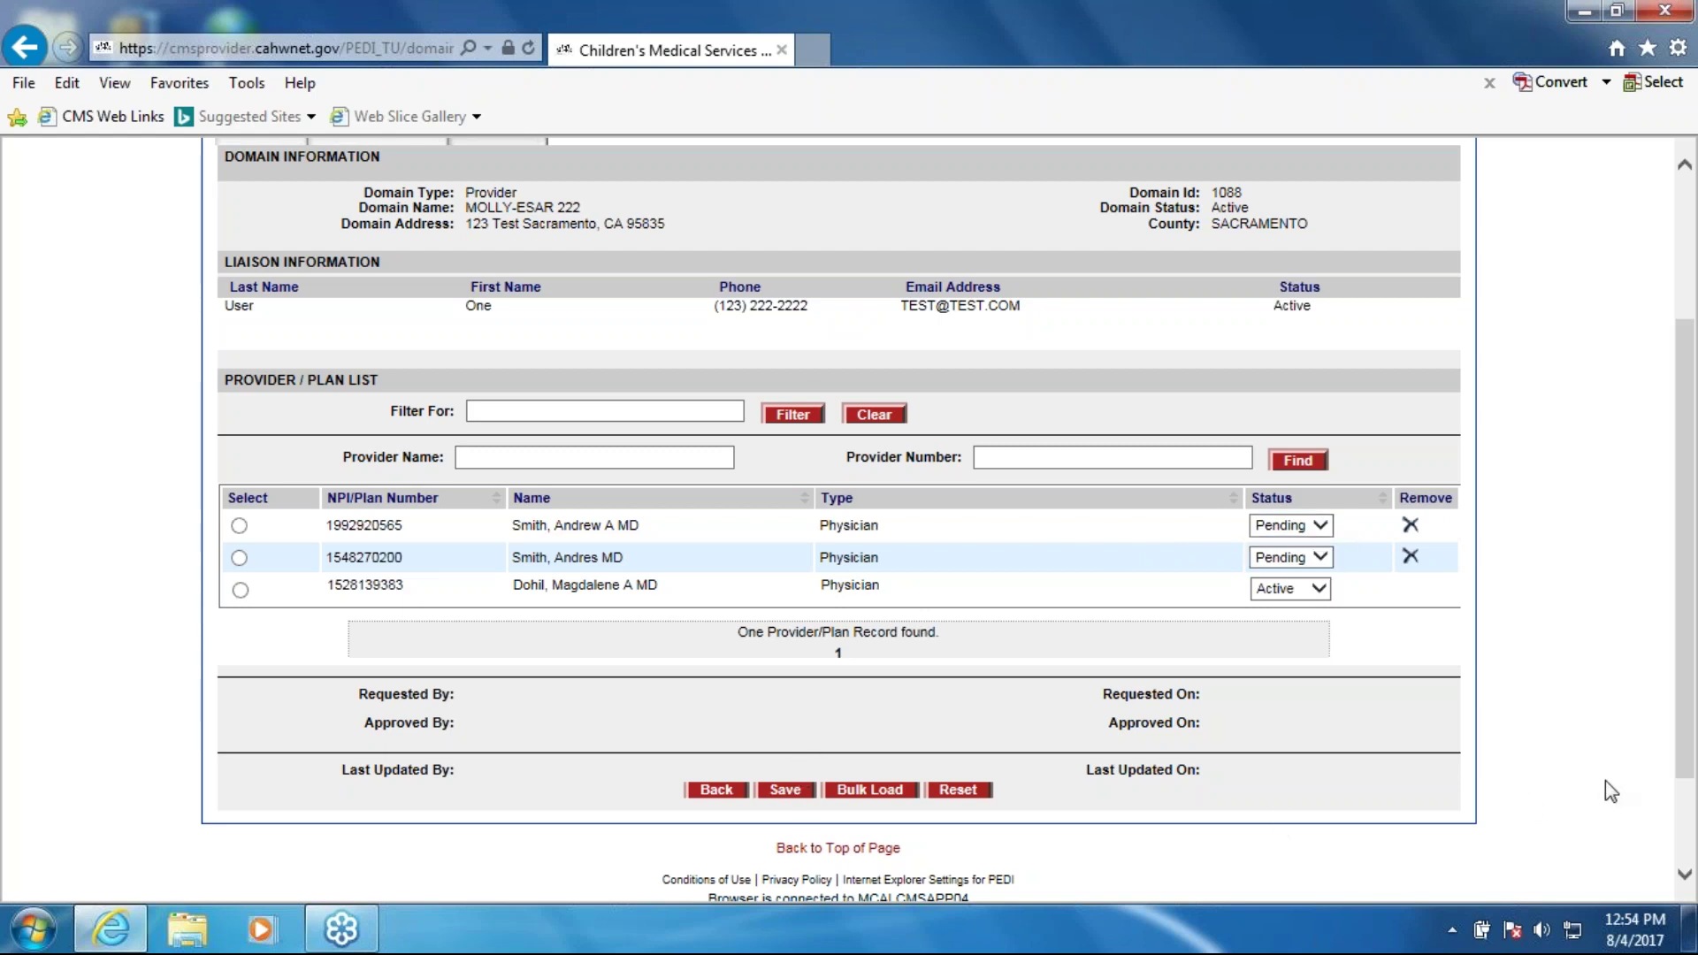
scroll(1589, 782, "up", 2)
scroll(1586, 780, "down", 2)
left_click(881, 790)
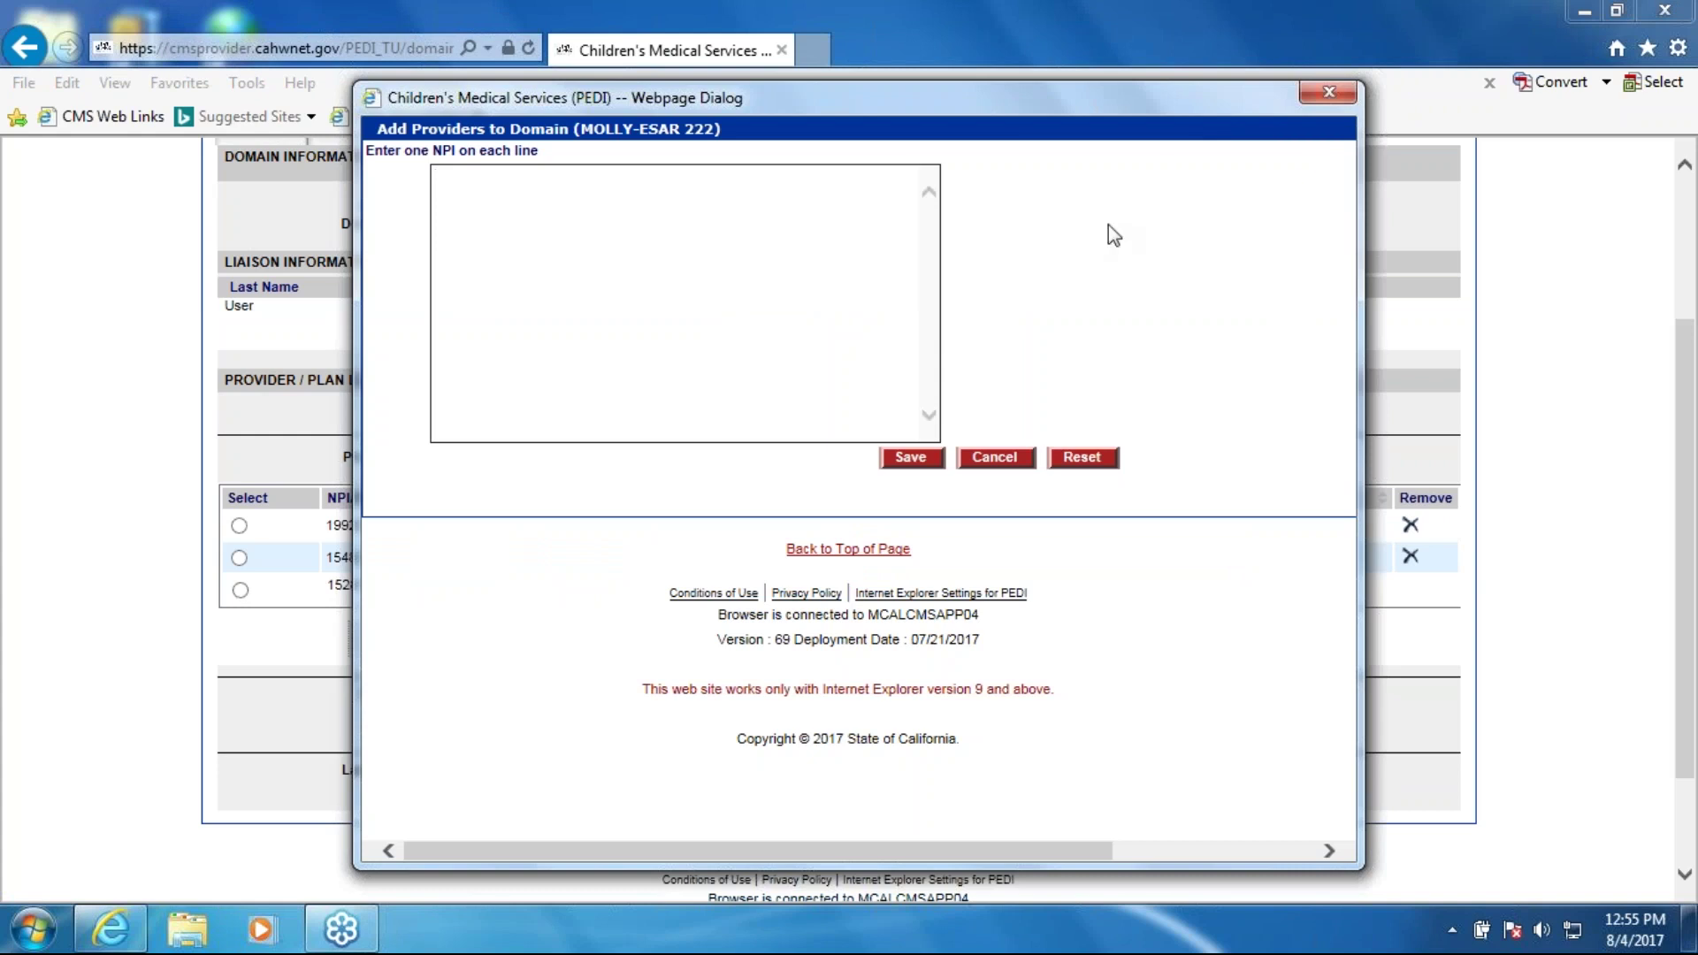
left_click(1327, 92)
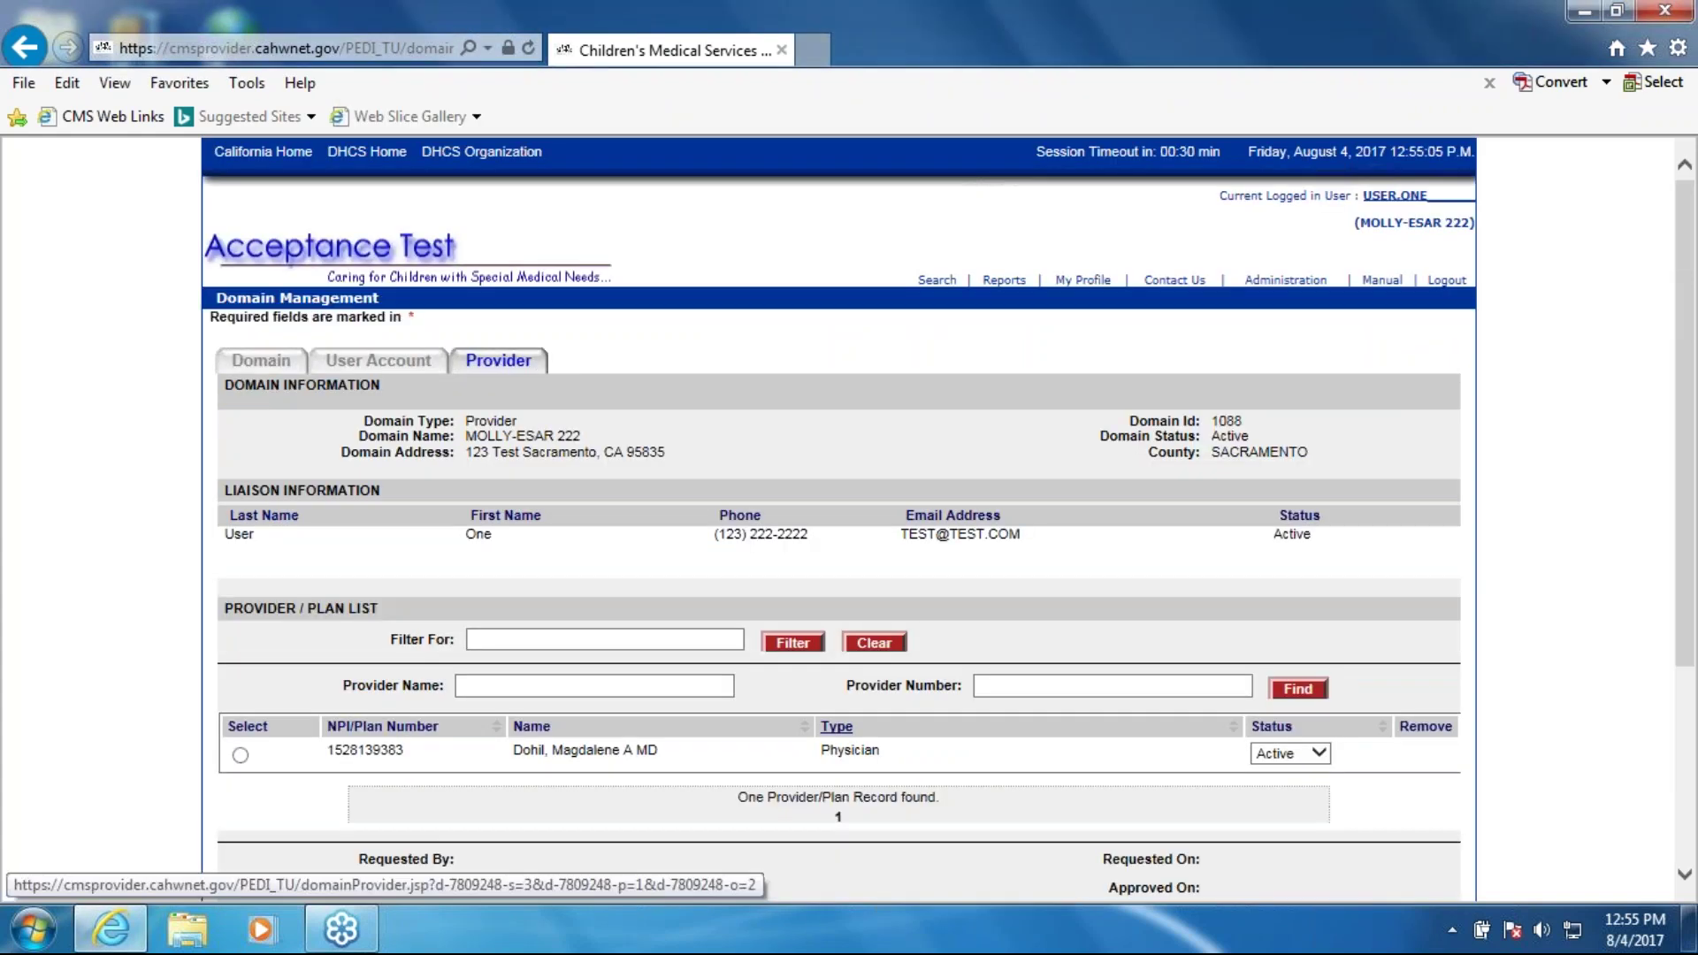
scroll(835, 726, "down", 3)
left_click(959, 655)
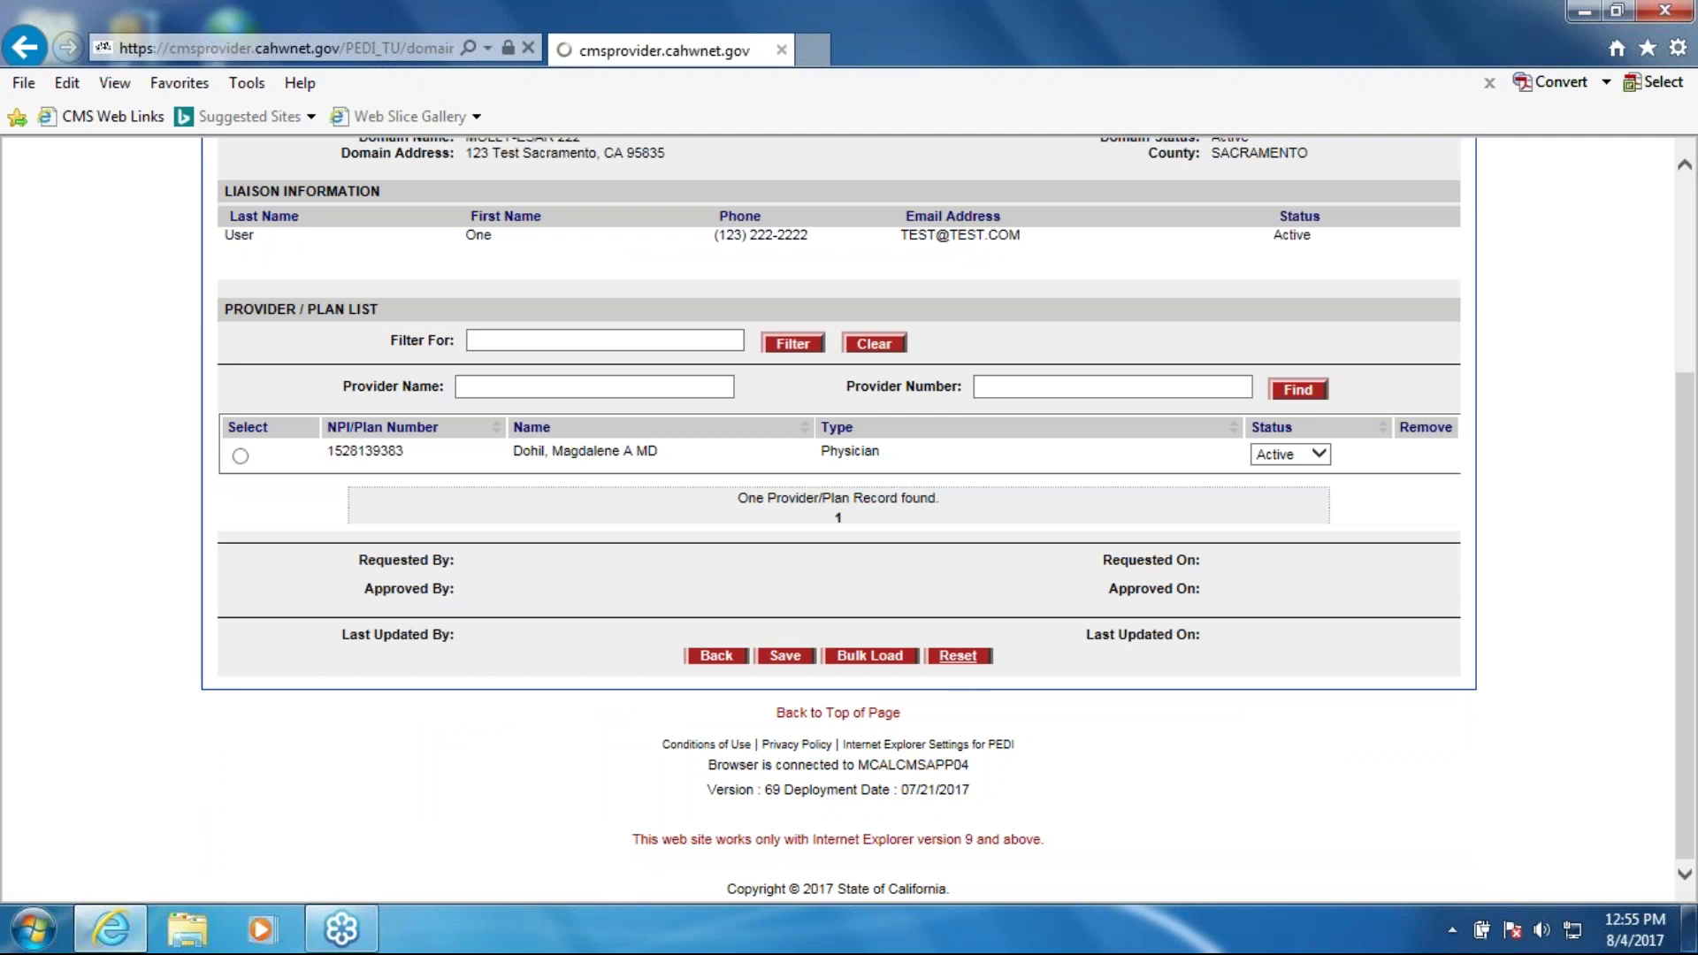
scroll(1077, 708, "down", 3)
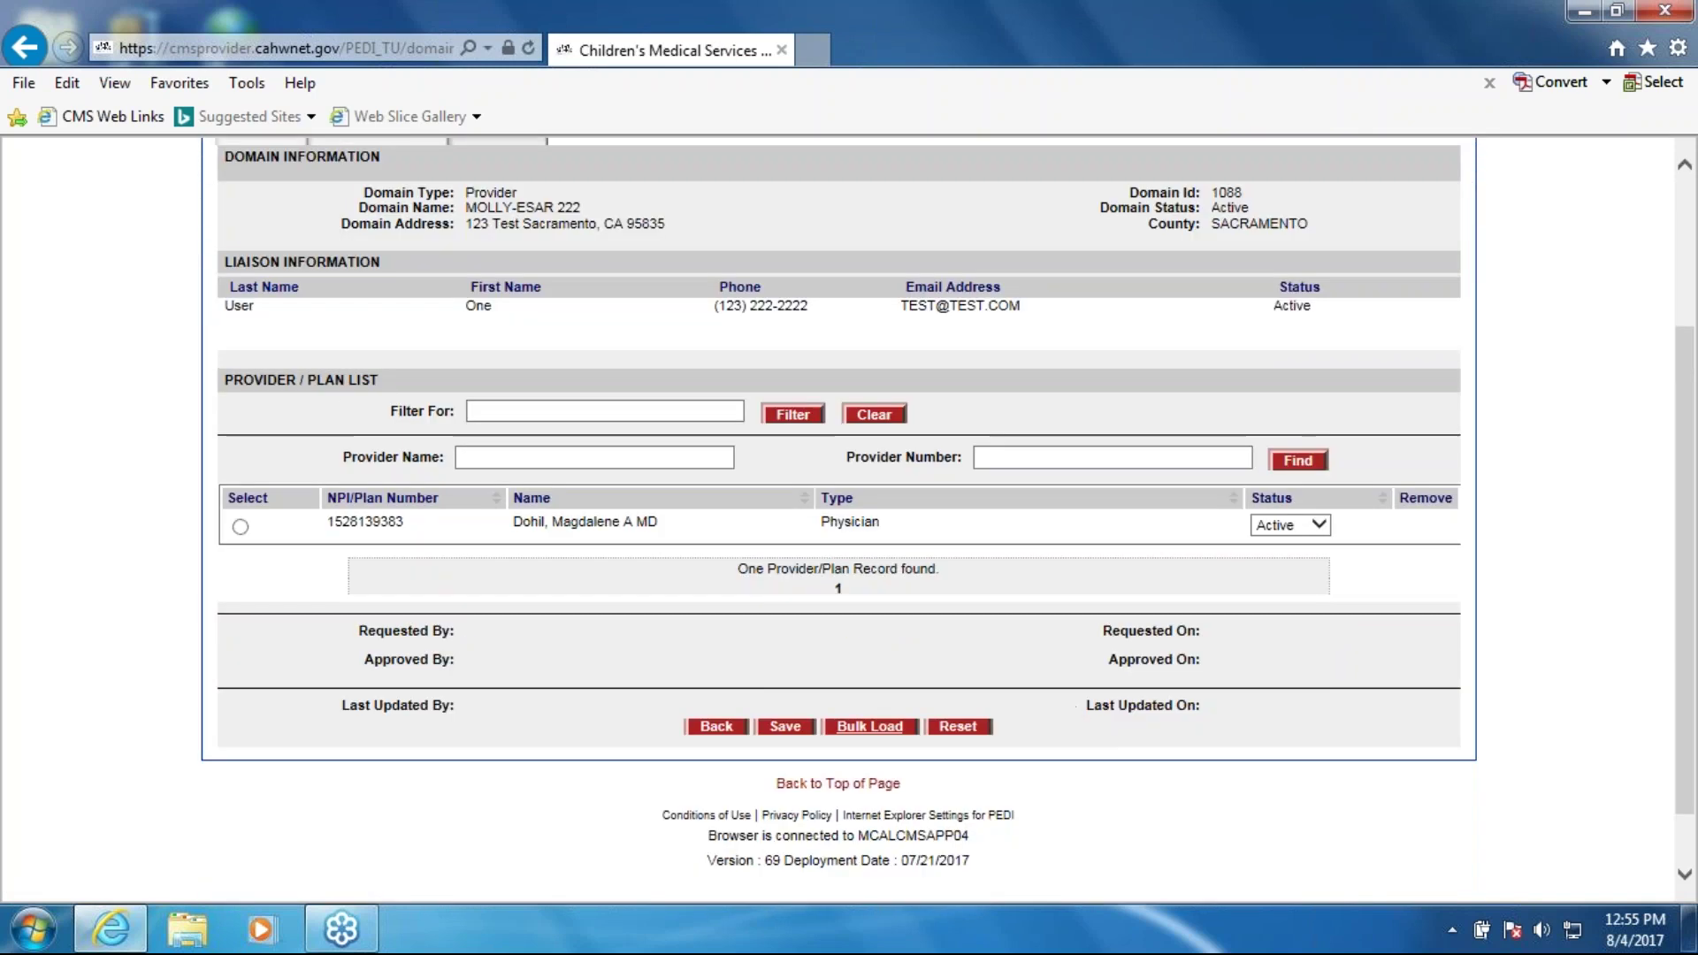
Step: Add Childrens Hosp of Orange by provider number 7.12.23, then clear the number field
left_click(1046, 459)
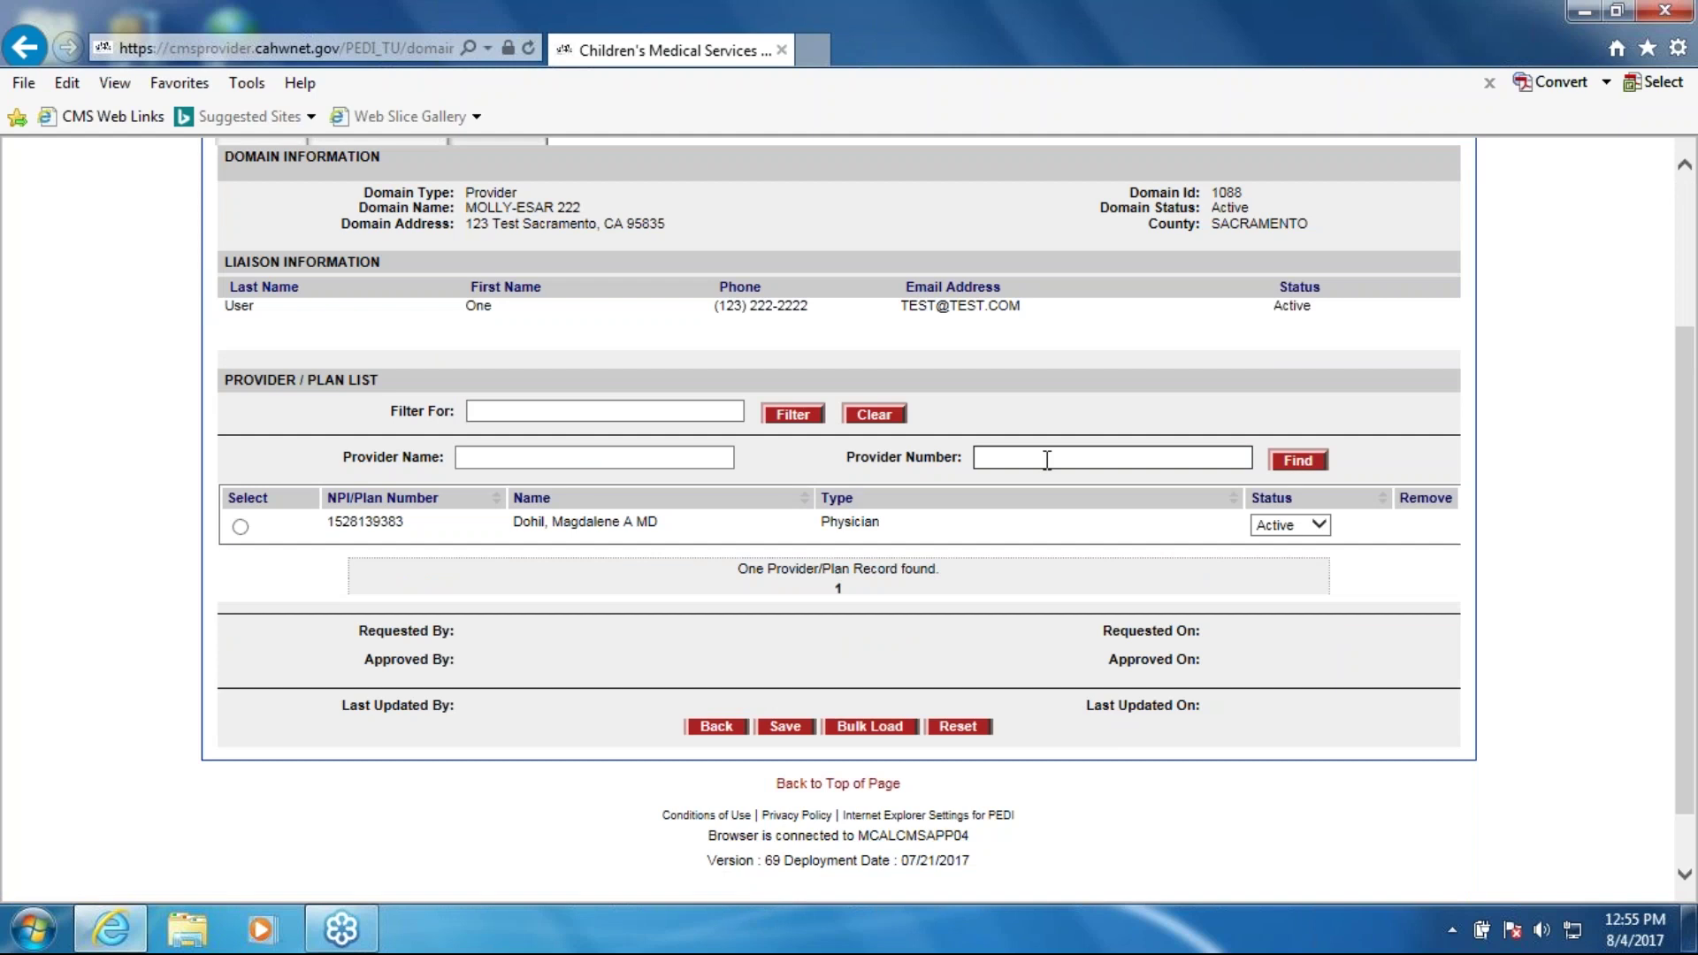
type("7.12.23")
key("Return")
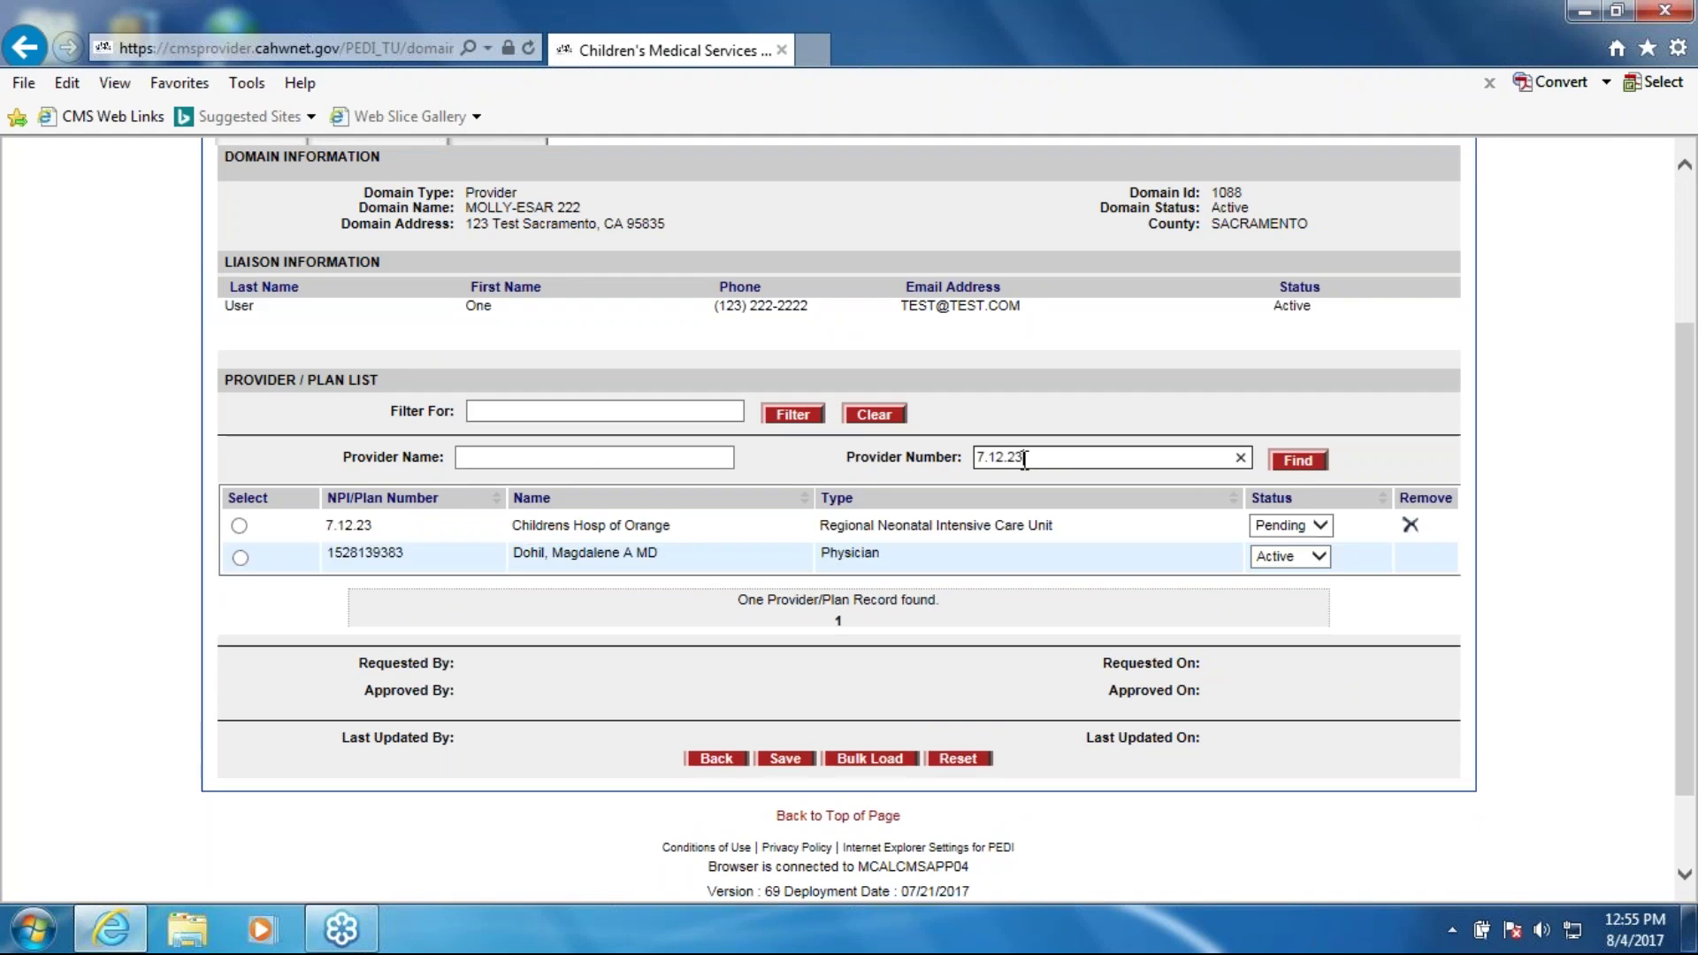
left_click_drag(1022, 457, 944, 458)
key("BackSpace")
left_click(569, 458)
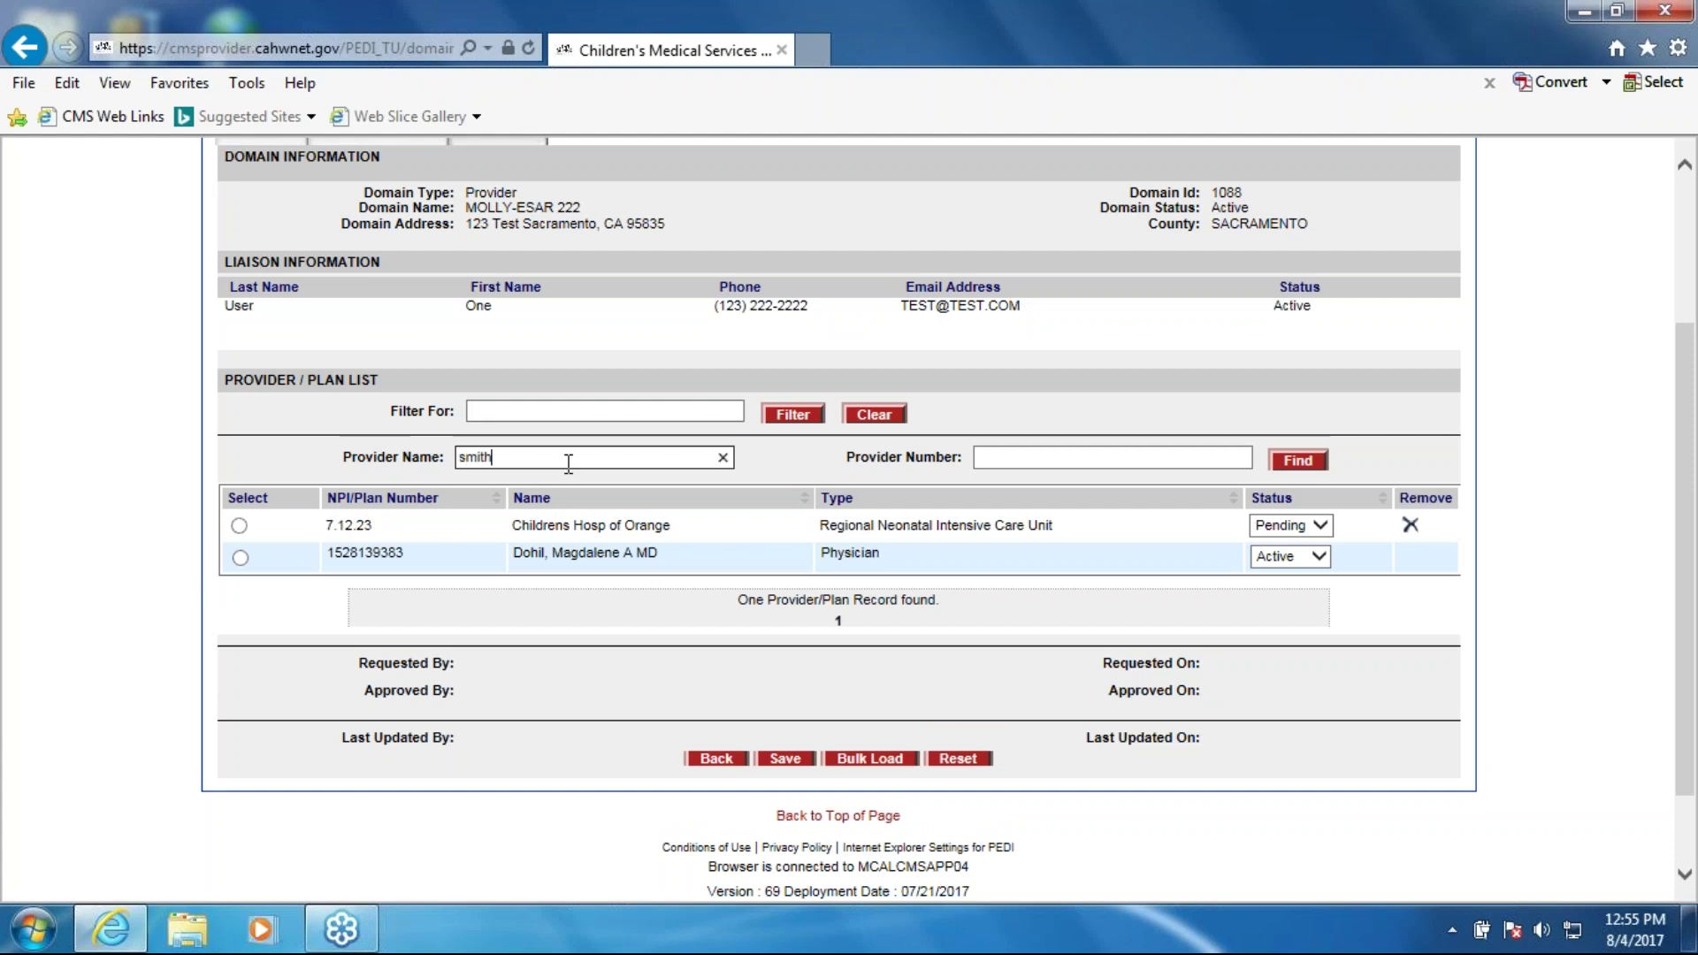
key("Return")
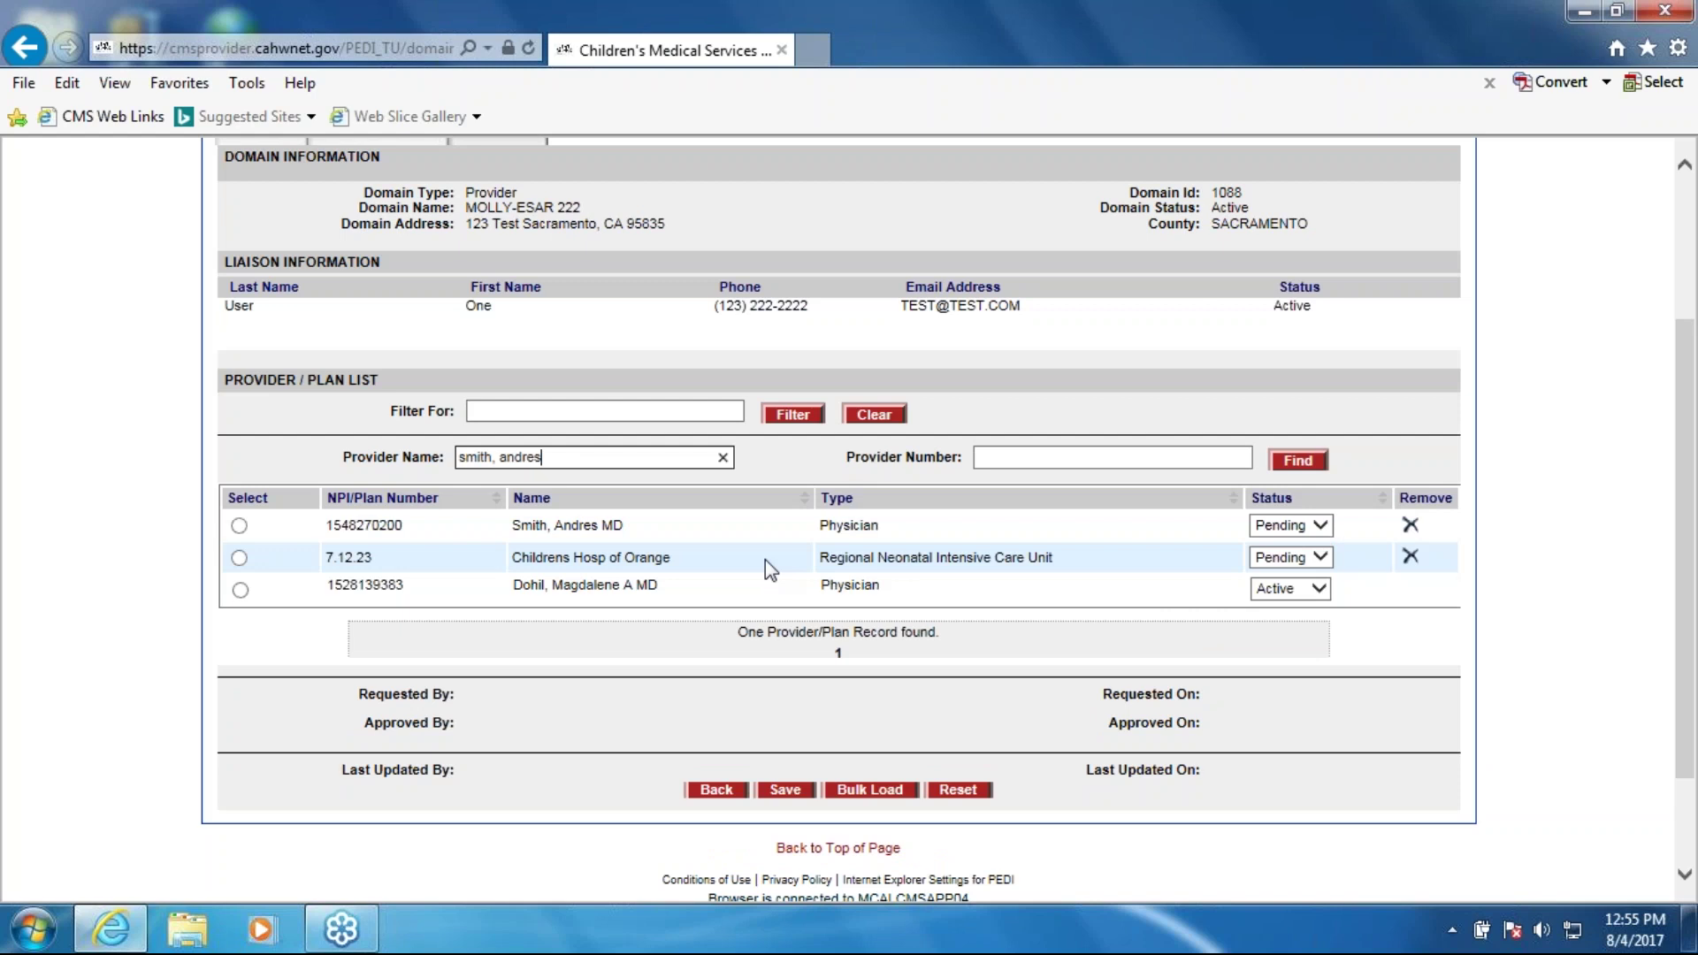
left_click(785, 790)
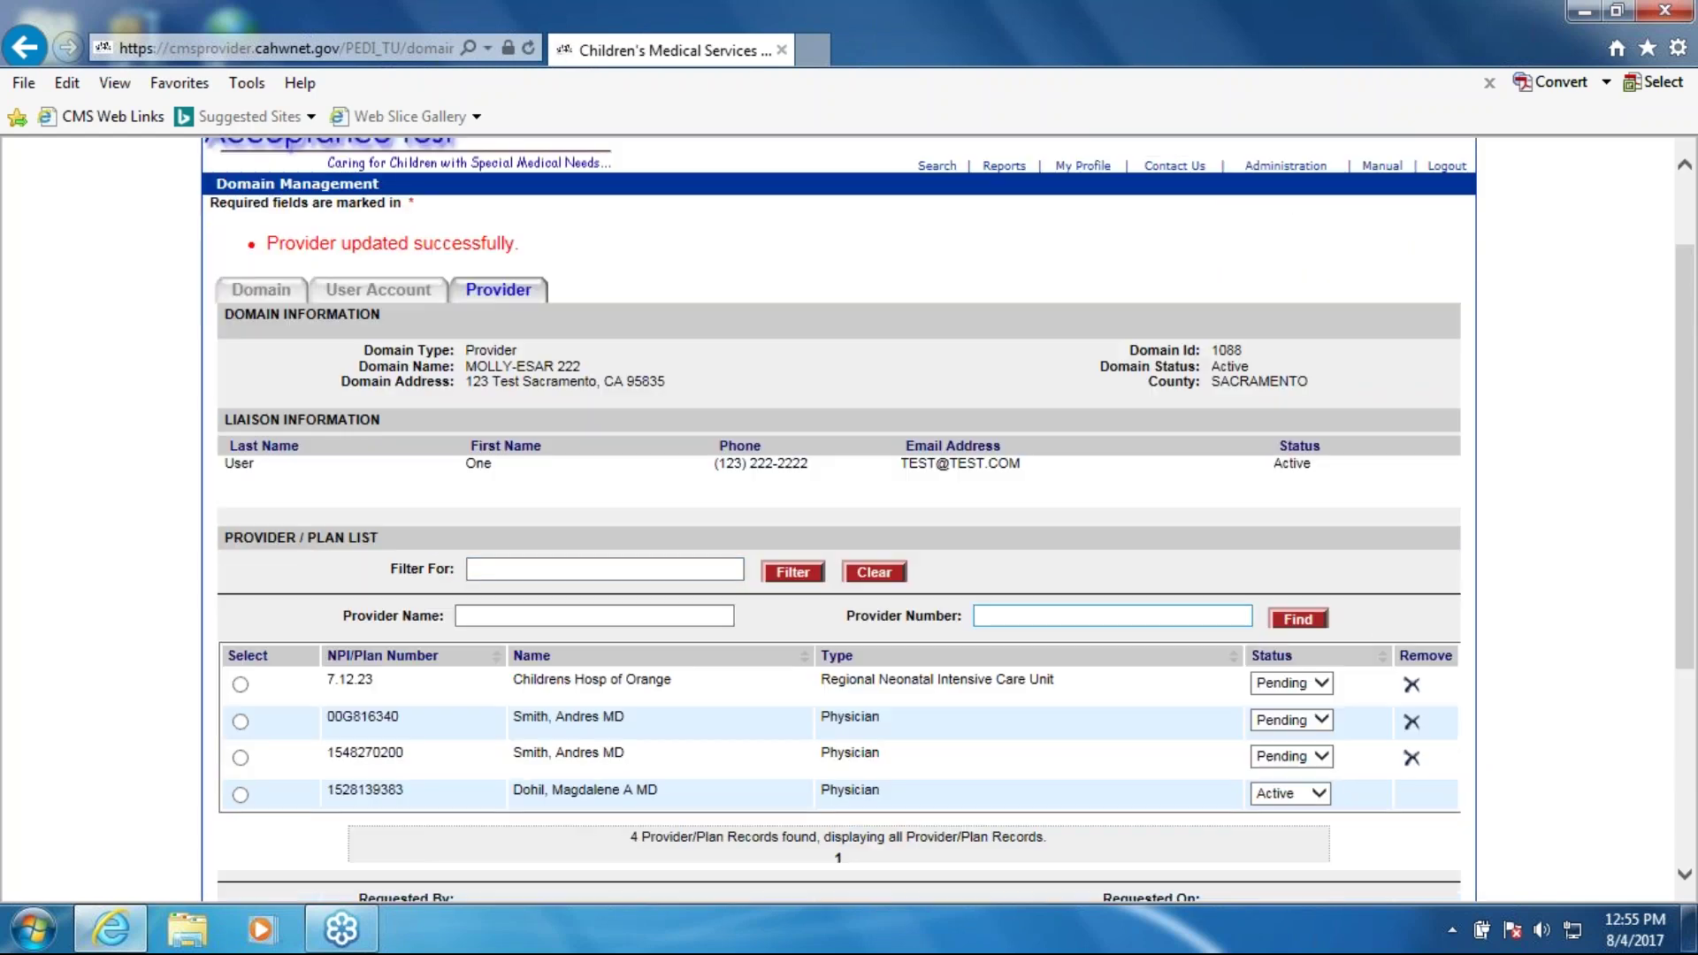
scroll(851, 523, "down", 2)
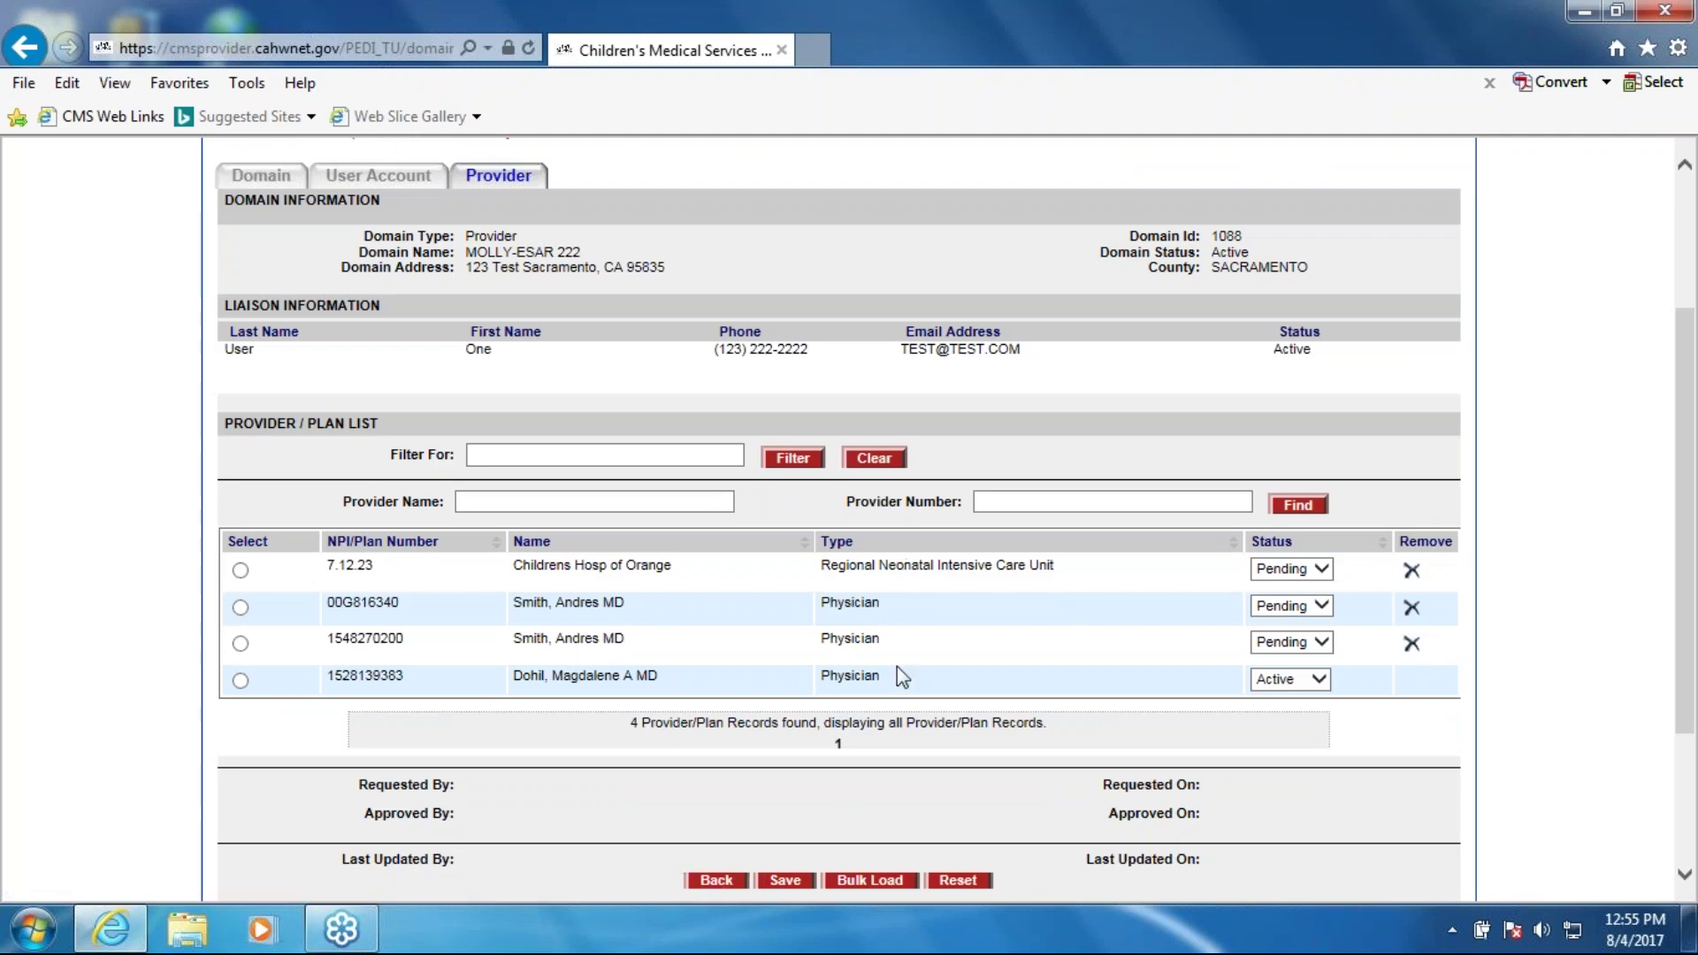
scroll(743, 637, "up", 3)
scroll(1023, 707, "down", 3)
left_click(869, 880)
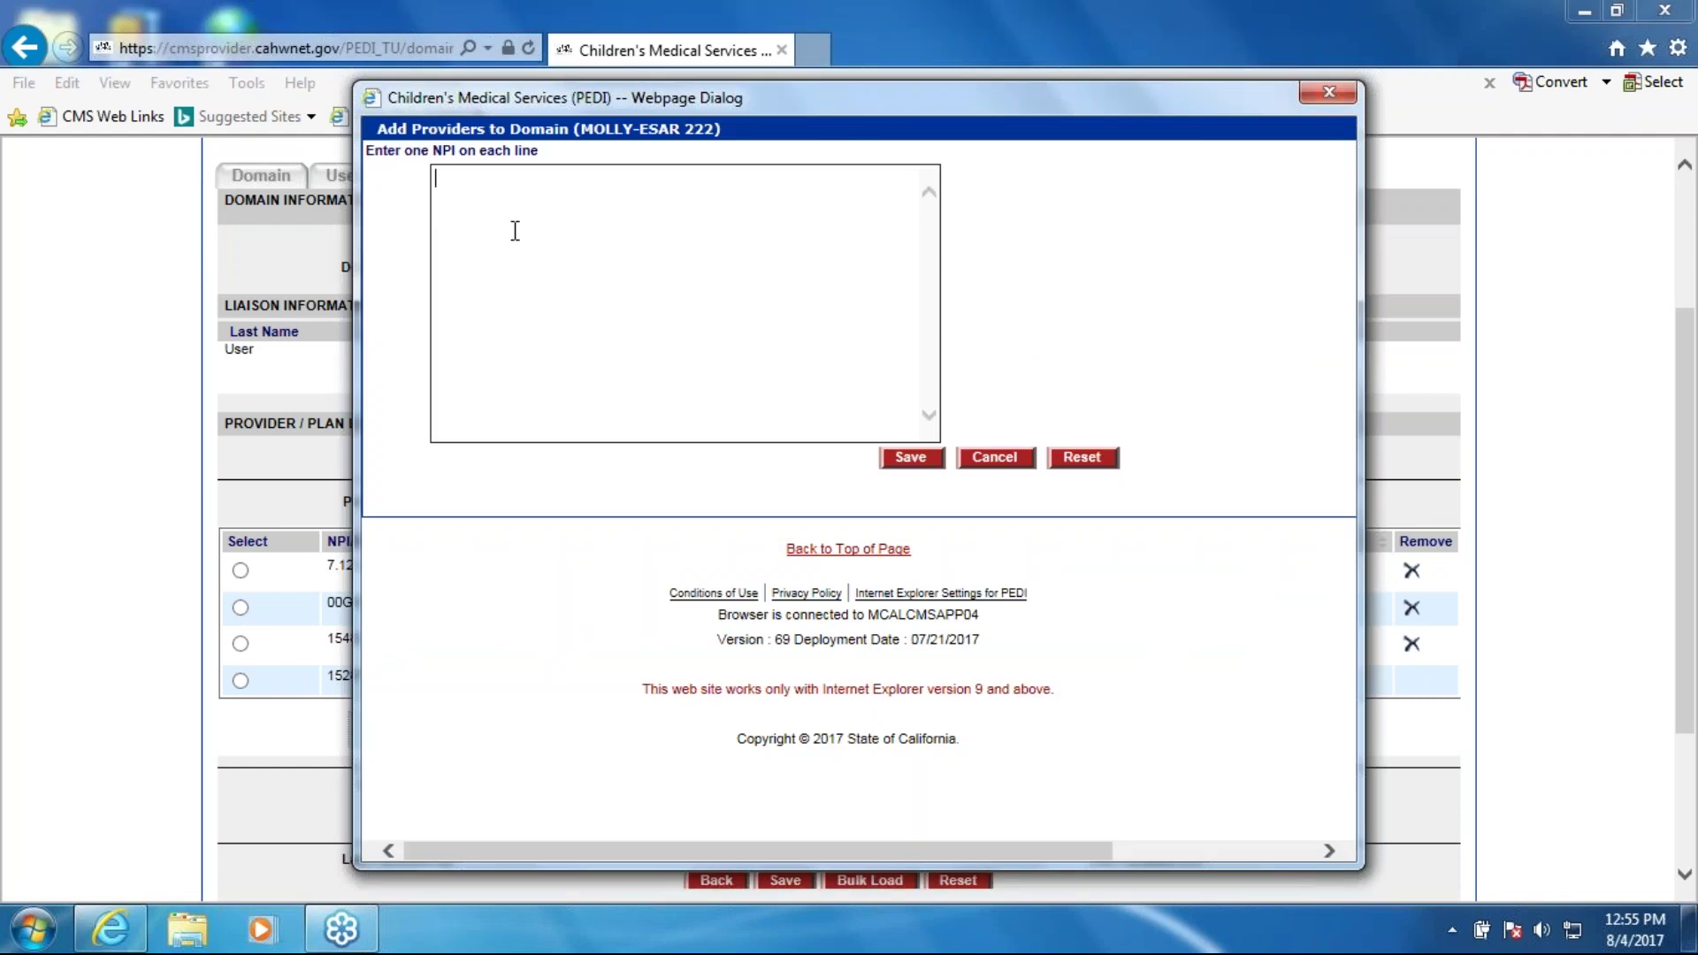
key("Return")
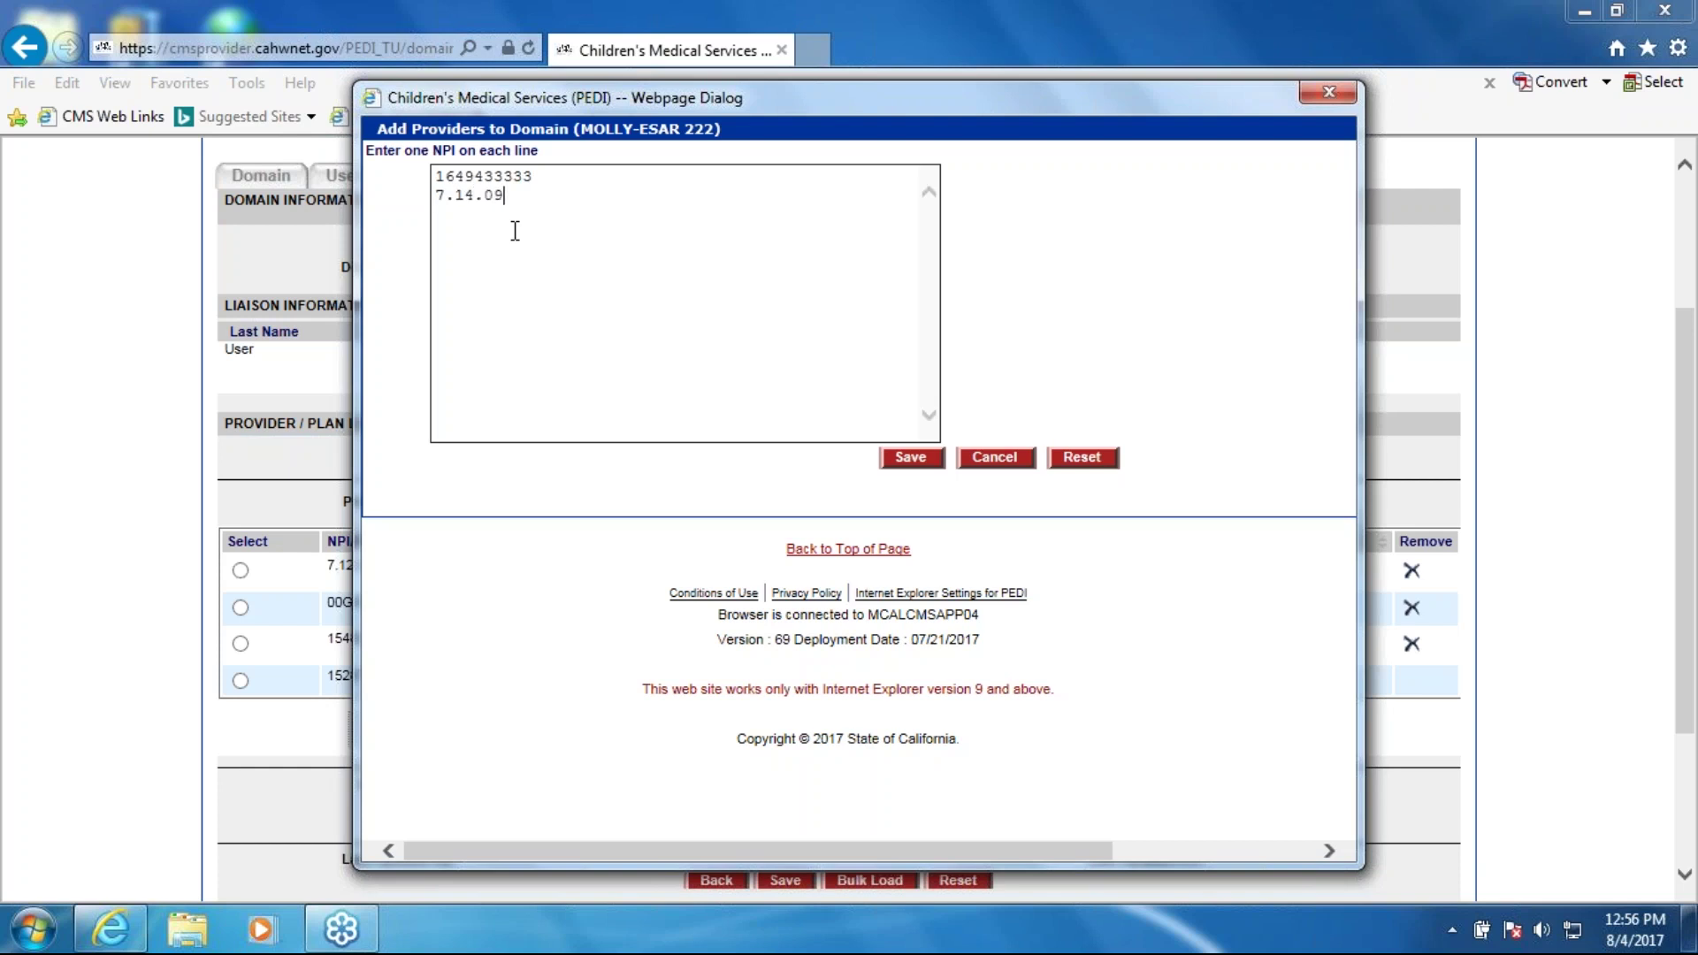
key("Return")
left_click(908, 461)
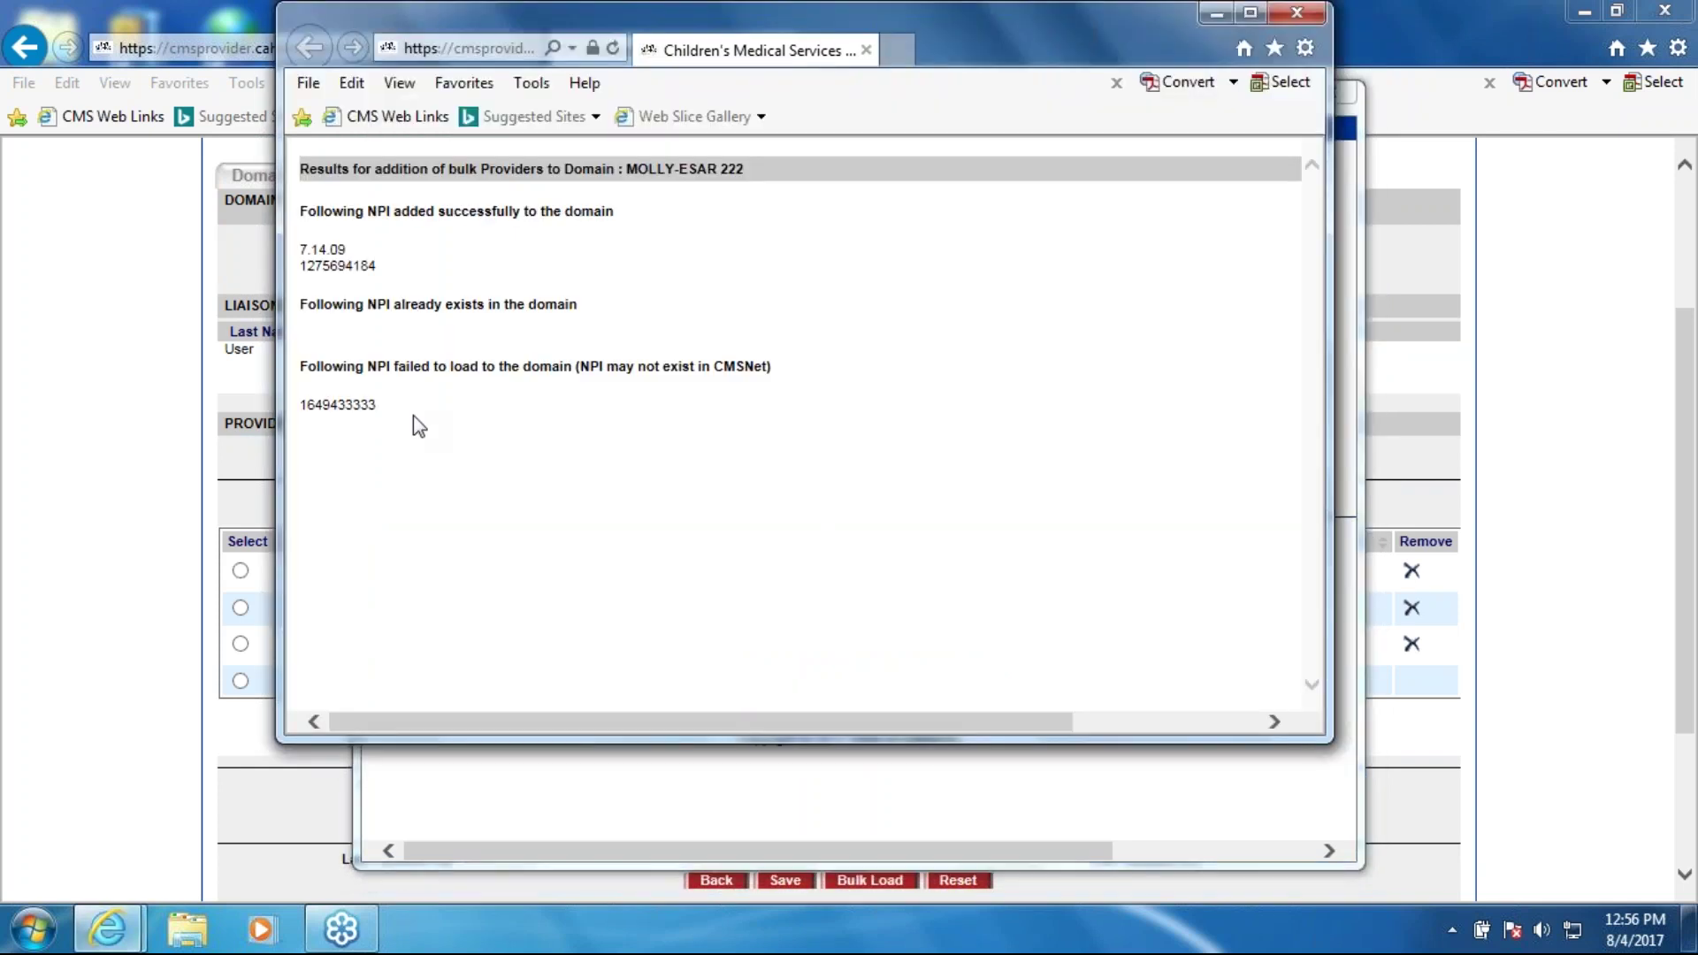
left_click_drag(300, 248, 397, 261)
left_click(423, 285)
double_click(338, 404)
left_click(534, 460)
double_click(310, 409)
left_click(462, 433)
left_click_drag(633, 567, 305, 163)
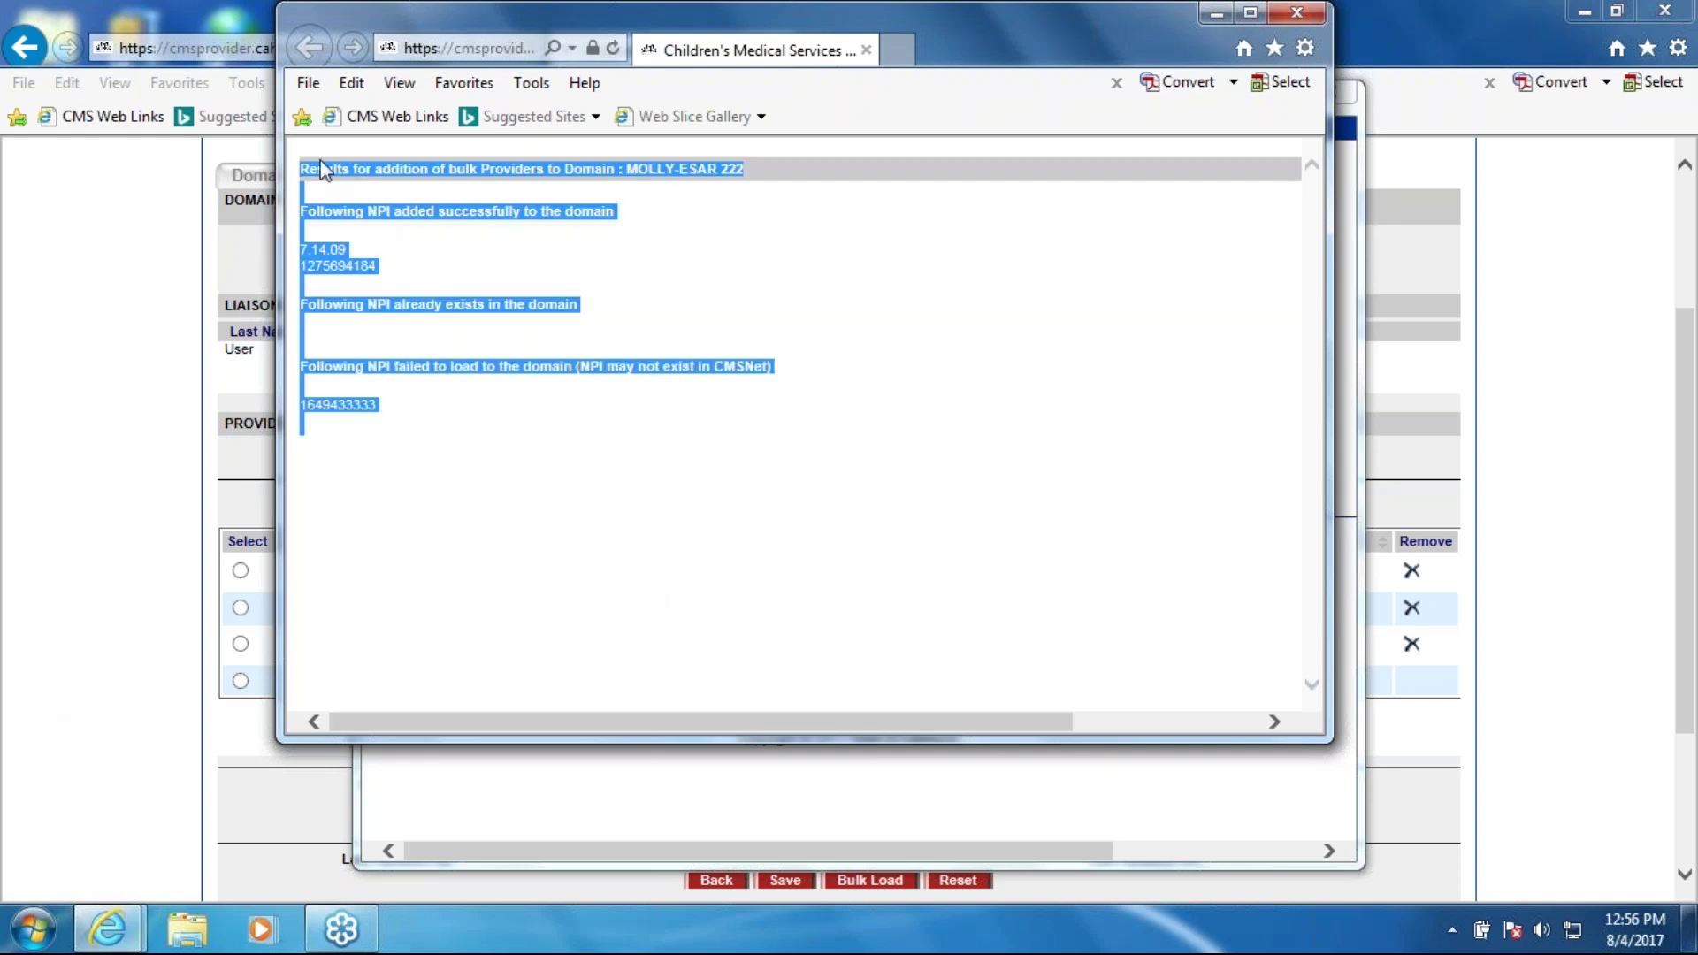
left_click(694, 286)
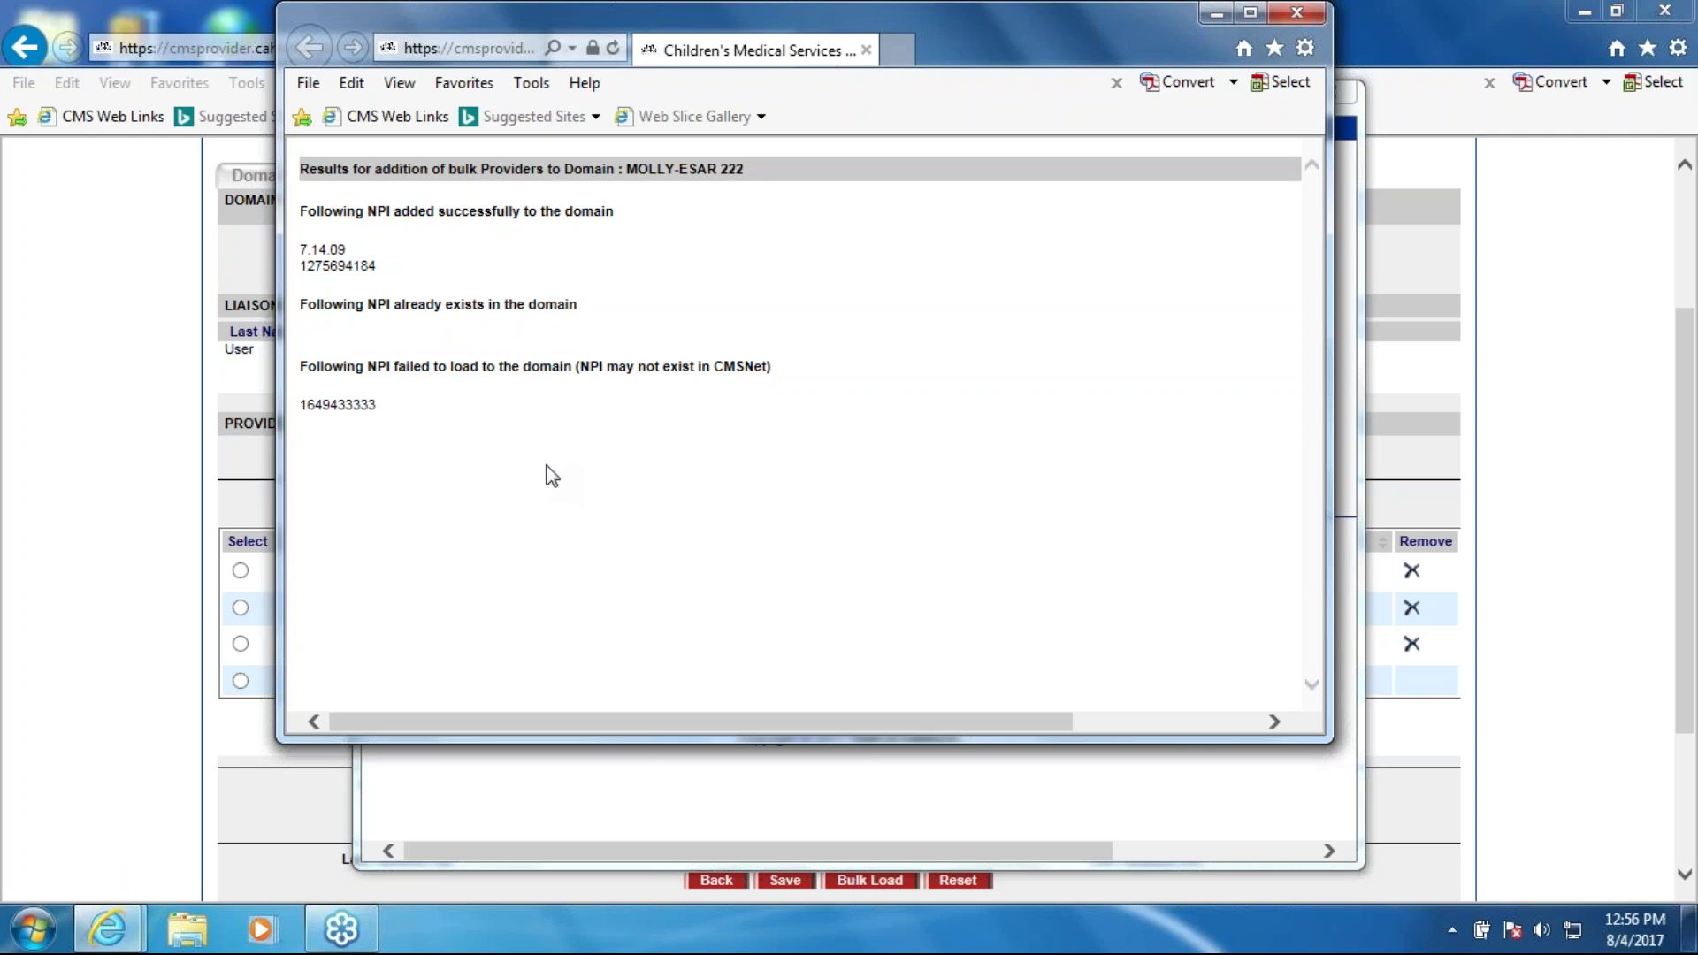
left_click(1298, 12)
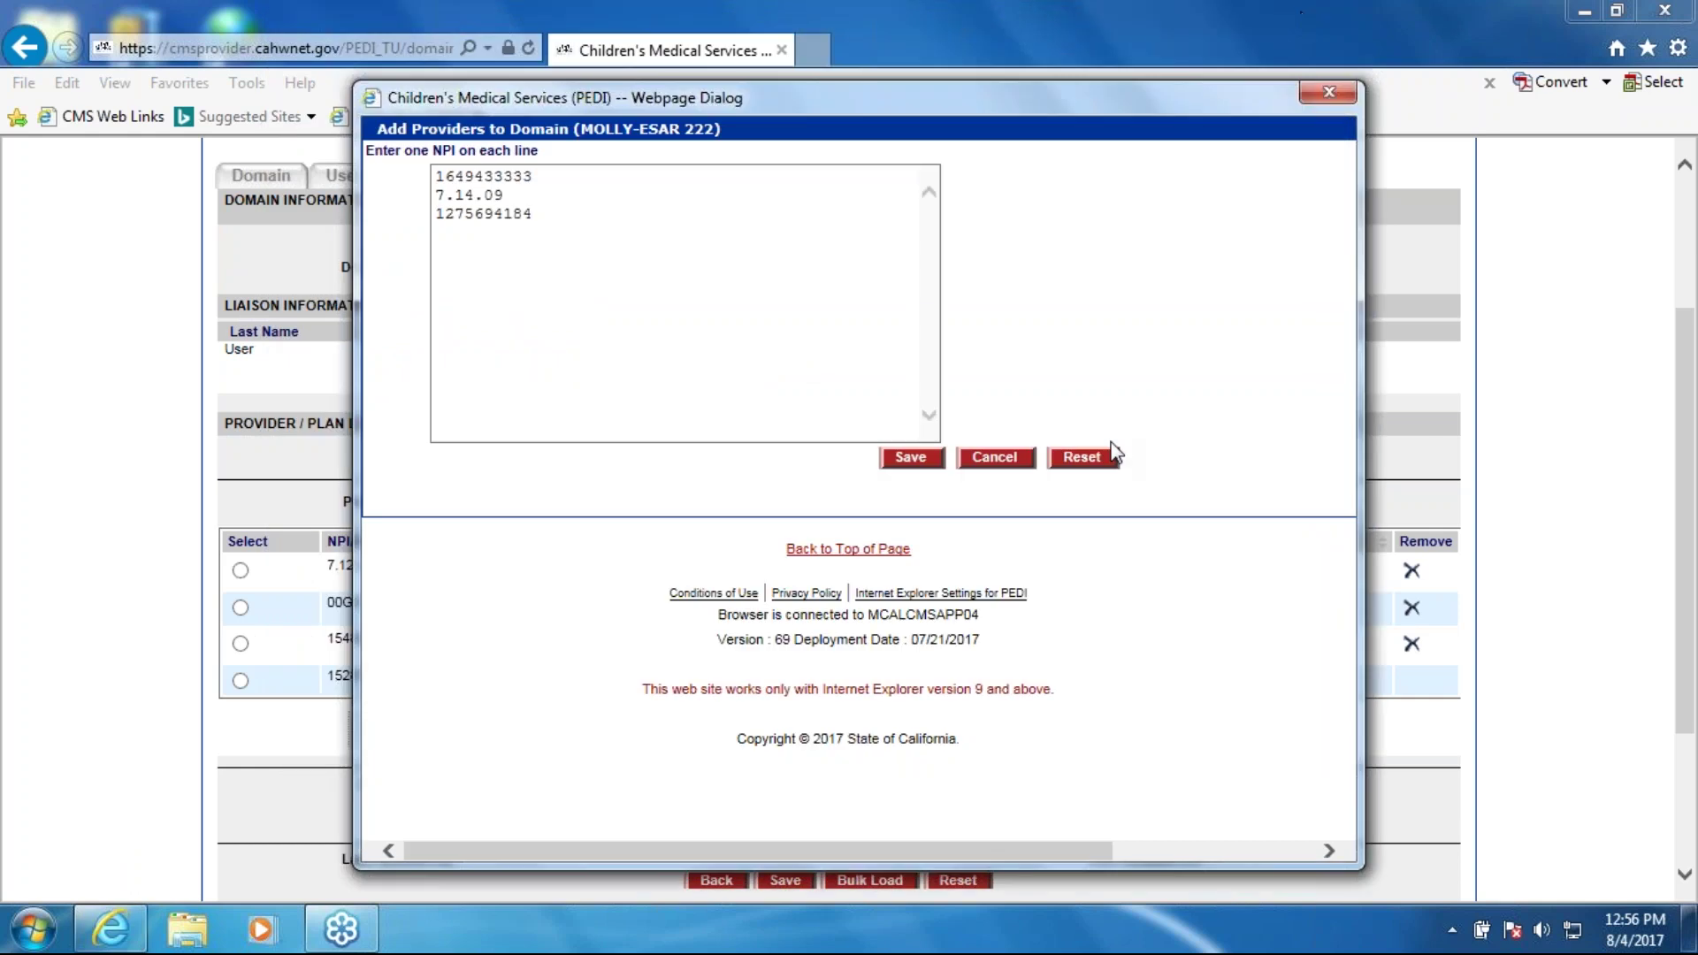
Step: Close the Add Providers dialog and review the seven-provider list, including MEMORIAL HOSPIT MODESTO and Valley Childrens Hospital
left_click(1329, 96)
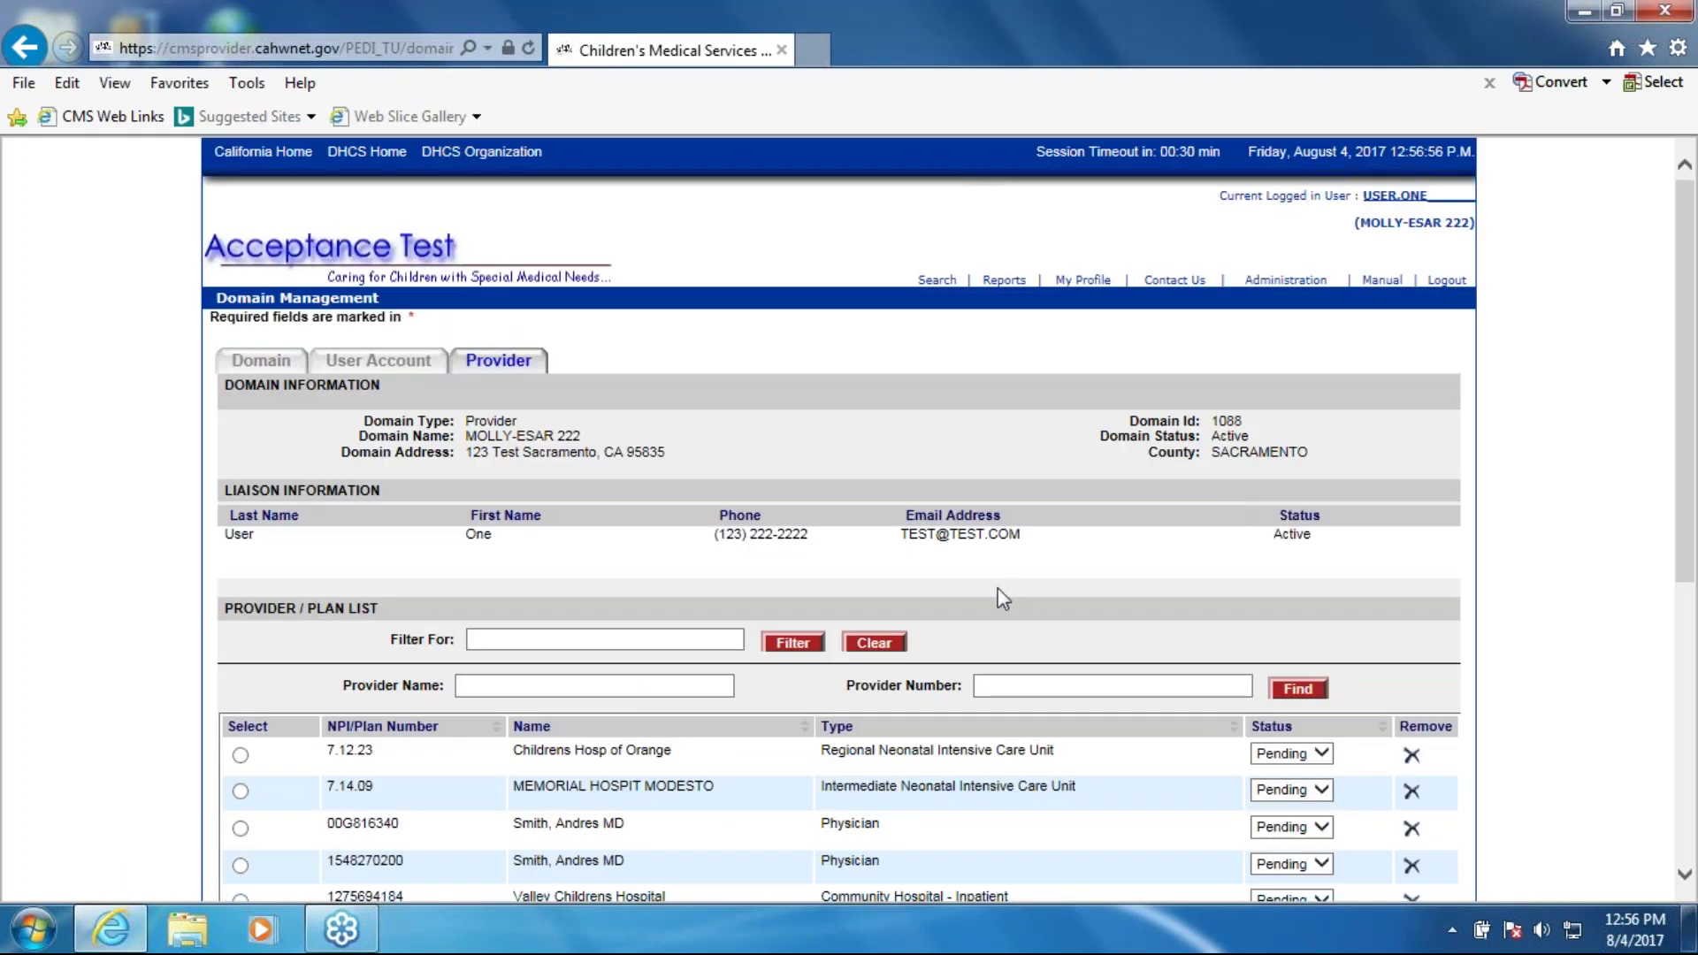
scroll(1117, 645, "down", 1)
scroll(1117, 645, "down", 2)
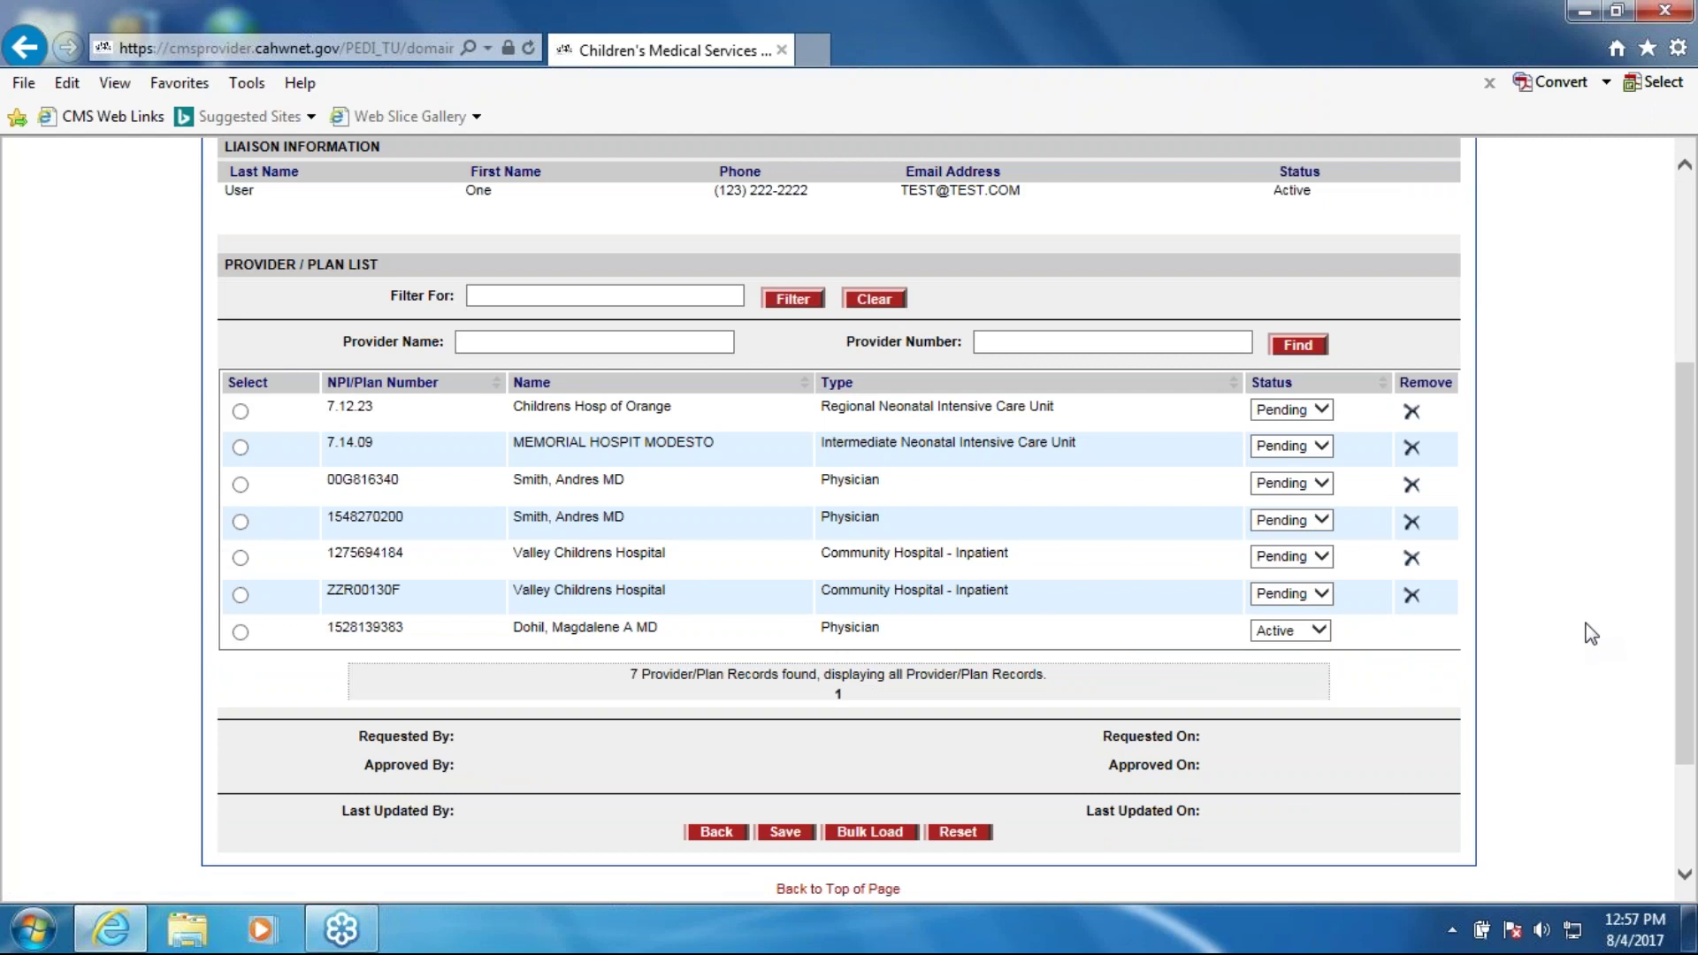
scroll(1591, 634, "up", 4)
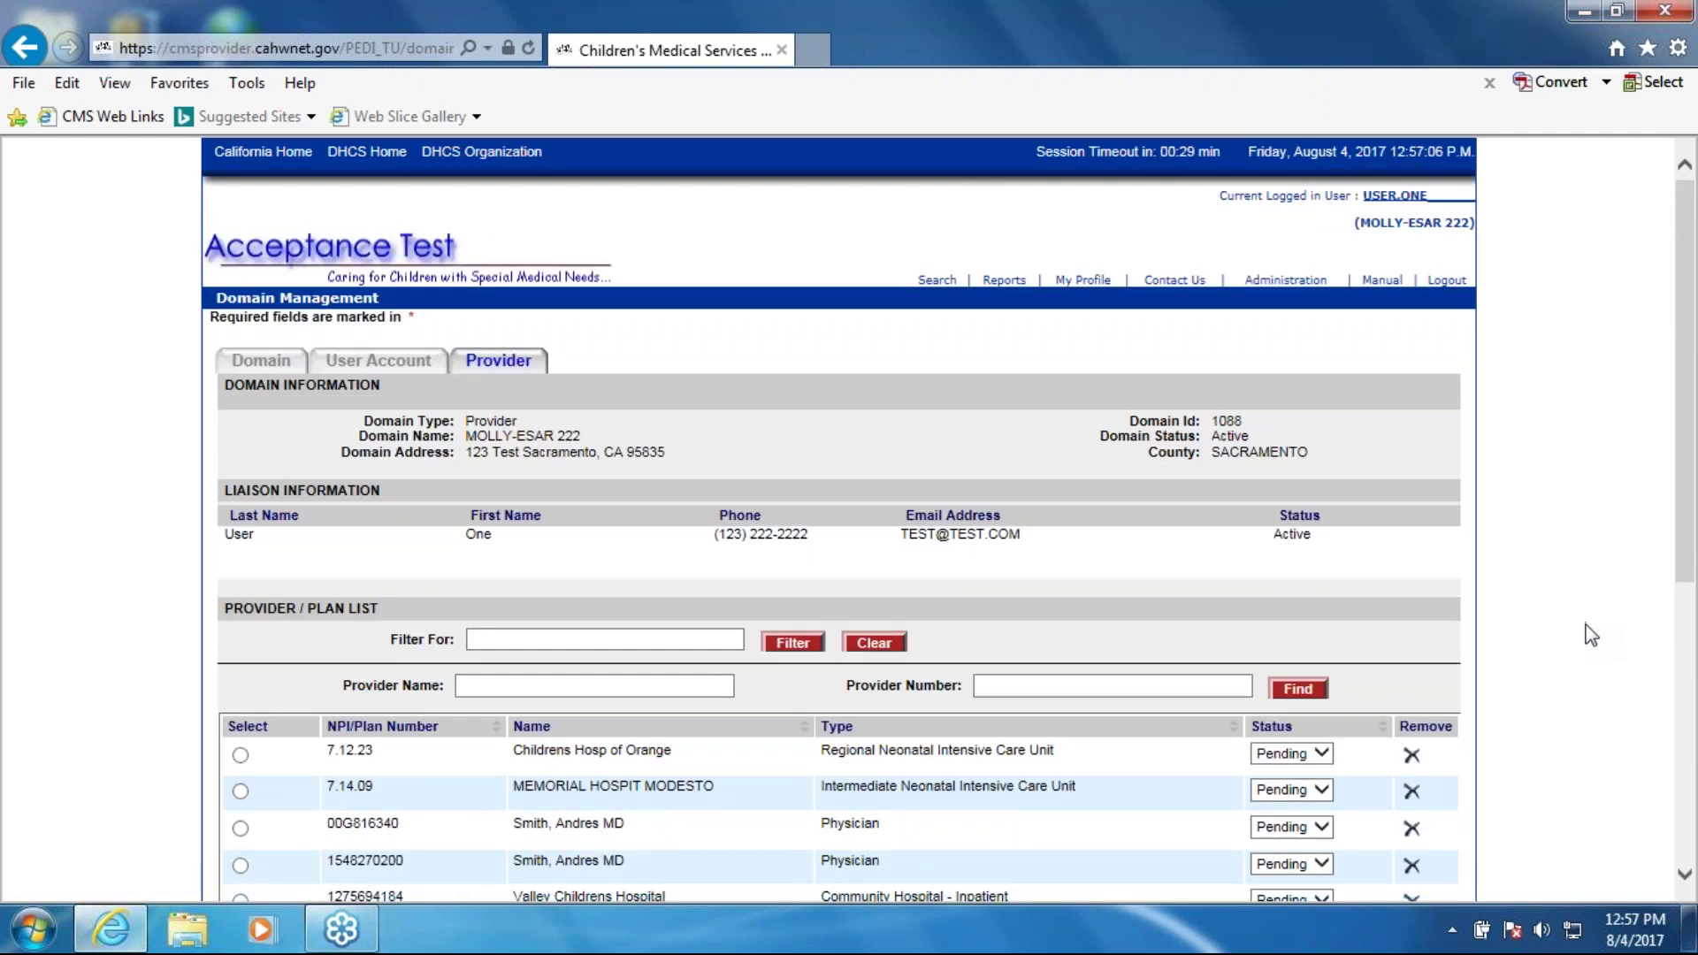
scroll(1591, 634, "down", 3)
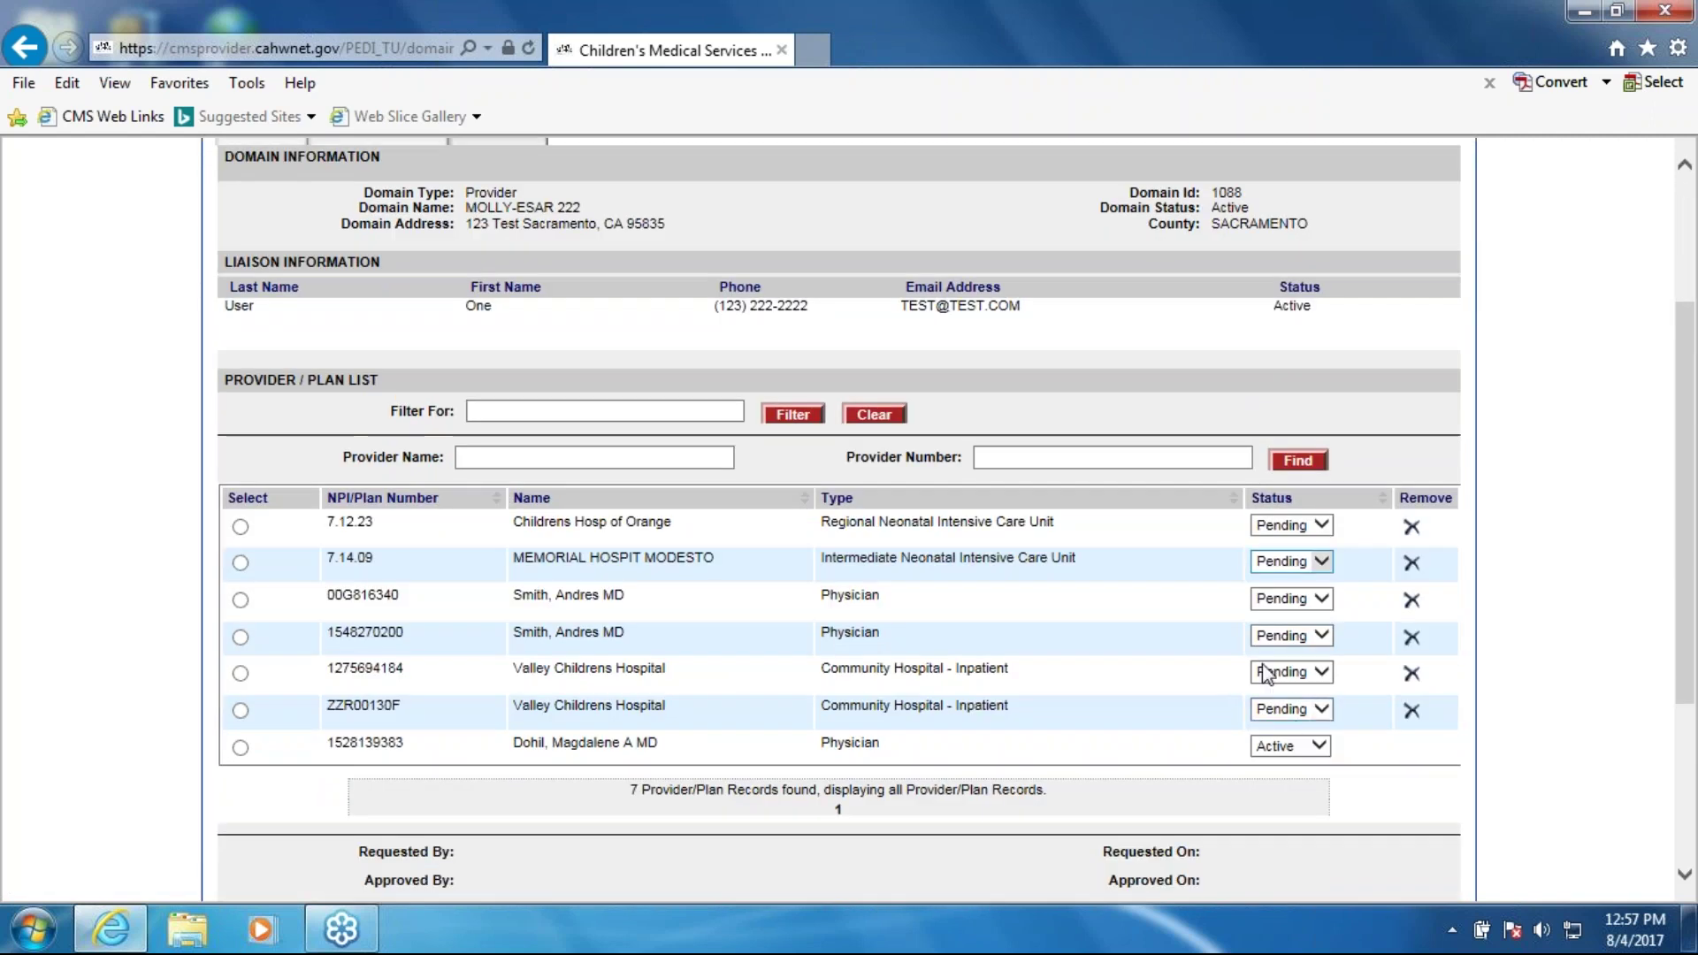
scroll(1016, 651, "up", 3)
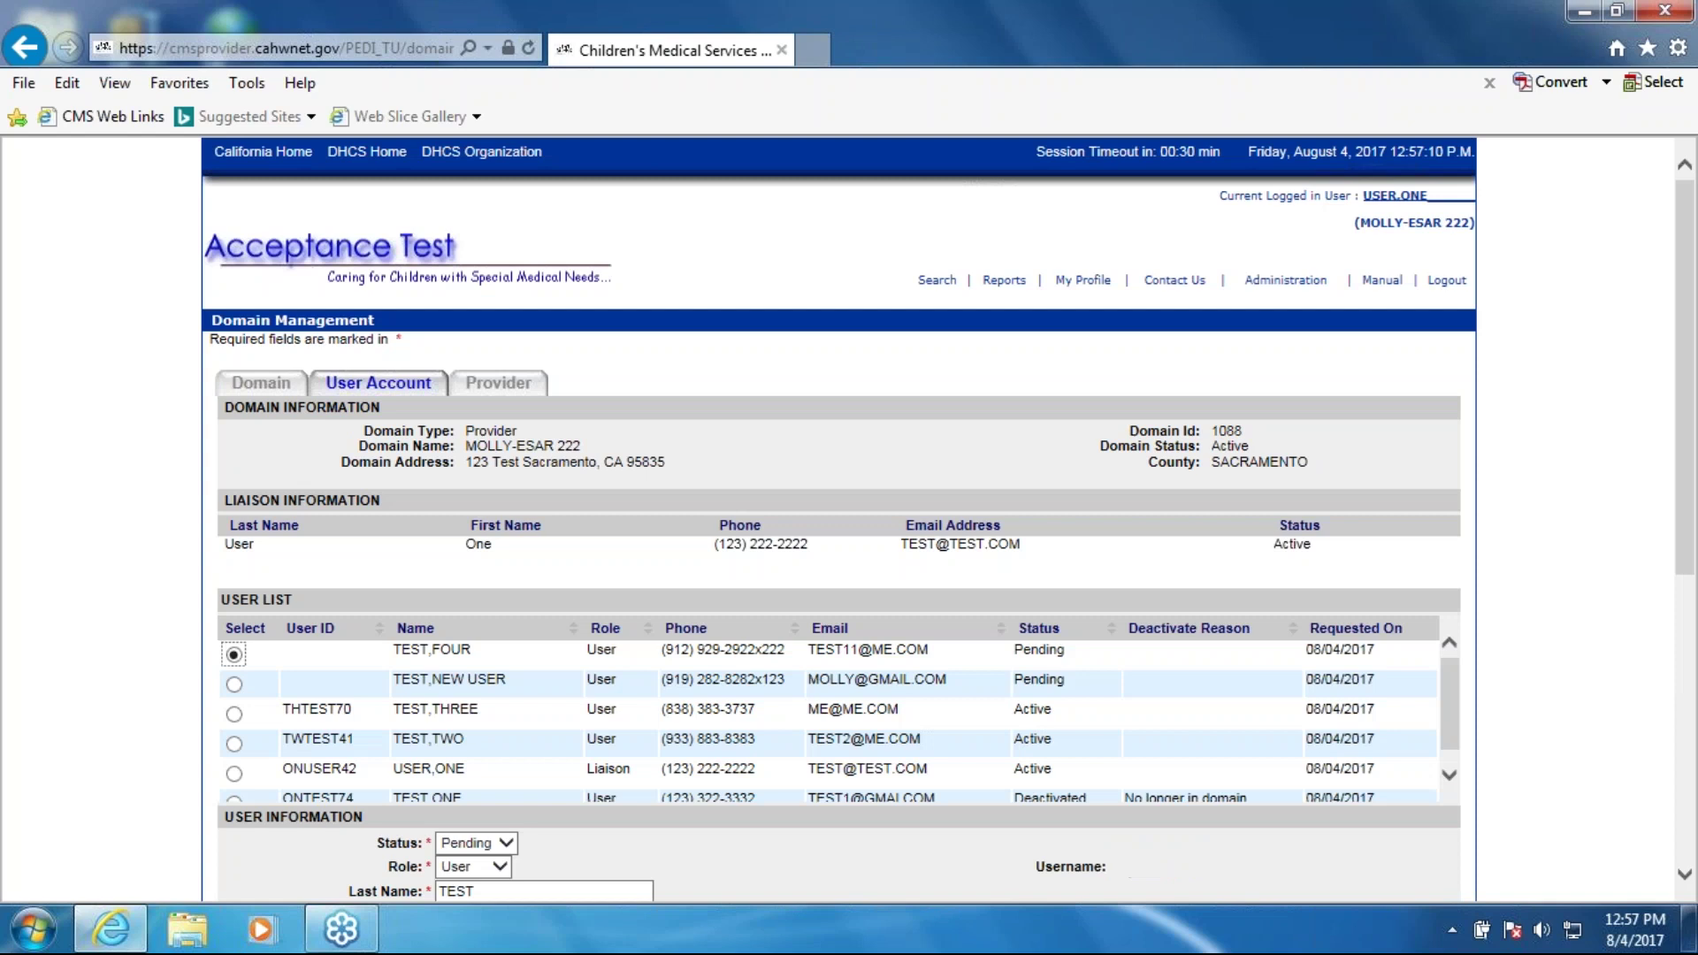
scroll(963, 662, "down", 3)
scroll(1013, 606, "up", 3)
left_click(1584, 603)
left_click(1665, 44)
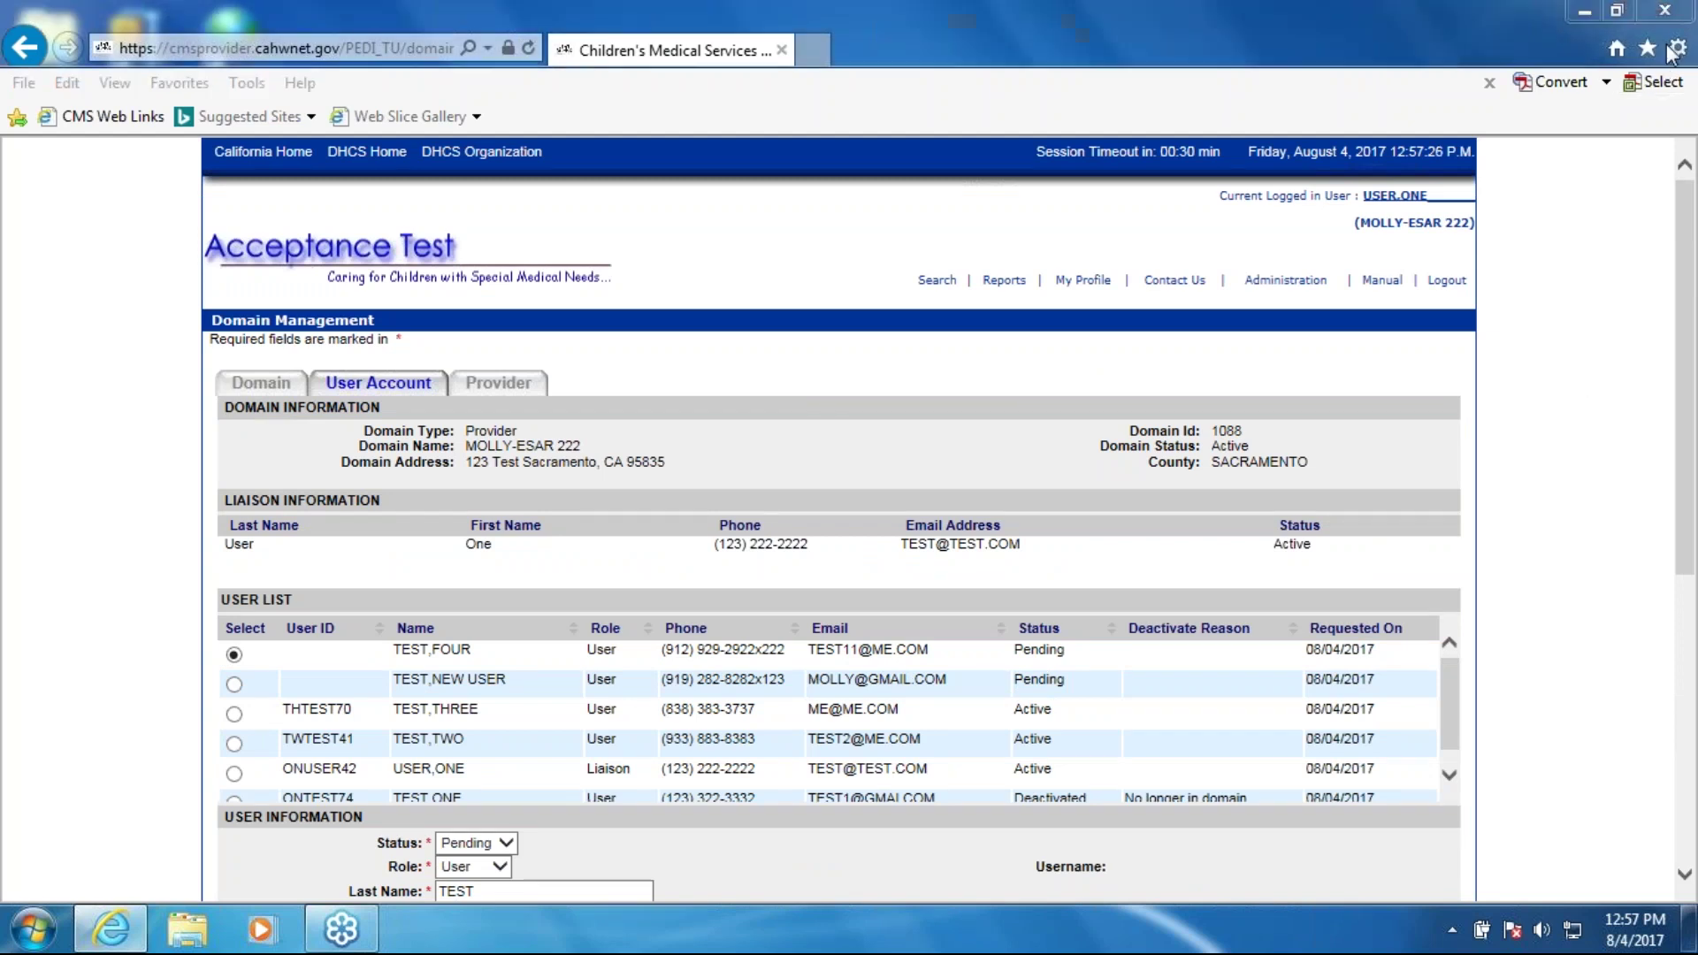
left_click(890, 513)
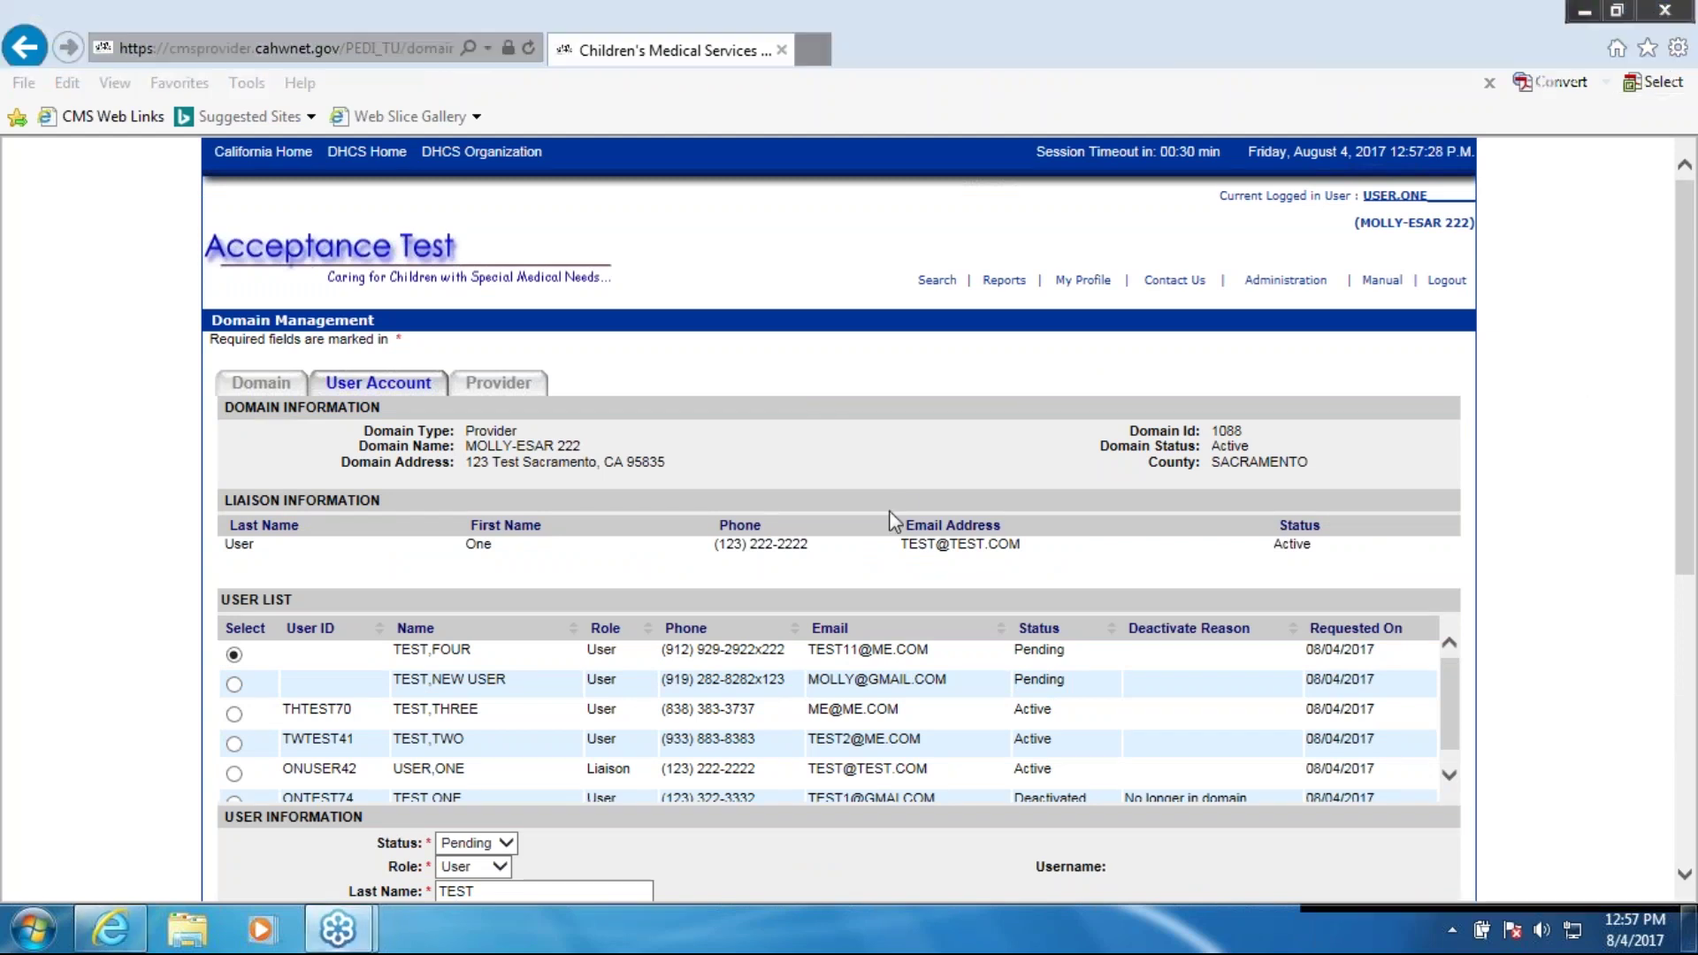